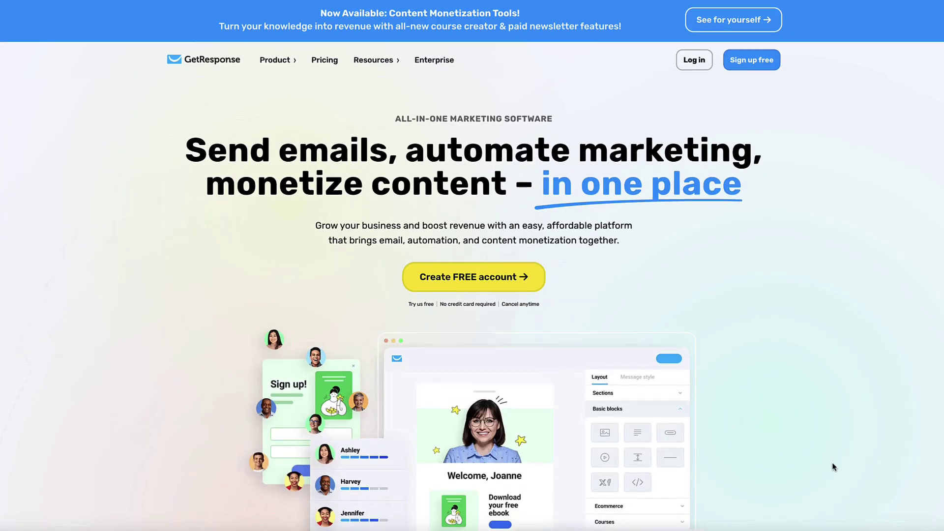
Scroll through the homepage's feature sections and pricing down to the footer.
scroll(835, 468, down, 3)
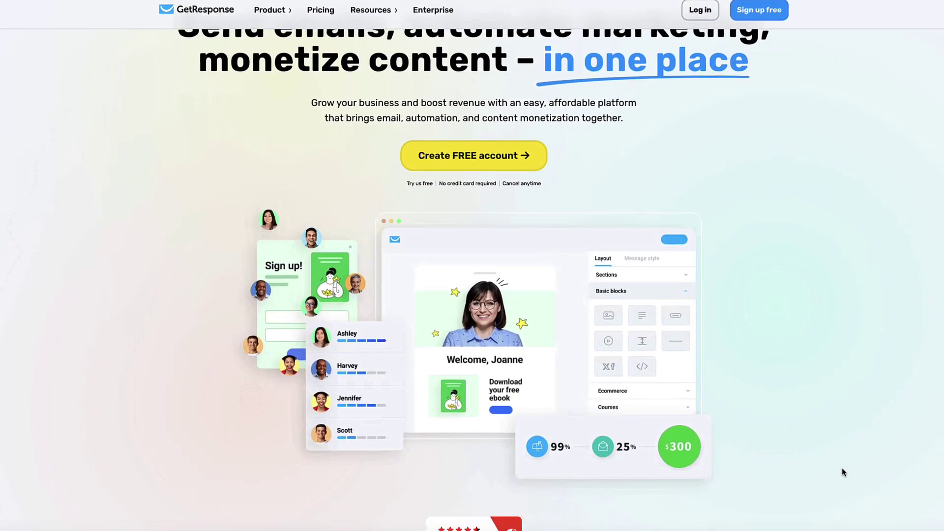
scroll(847, 475, down, 3)
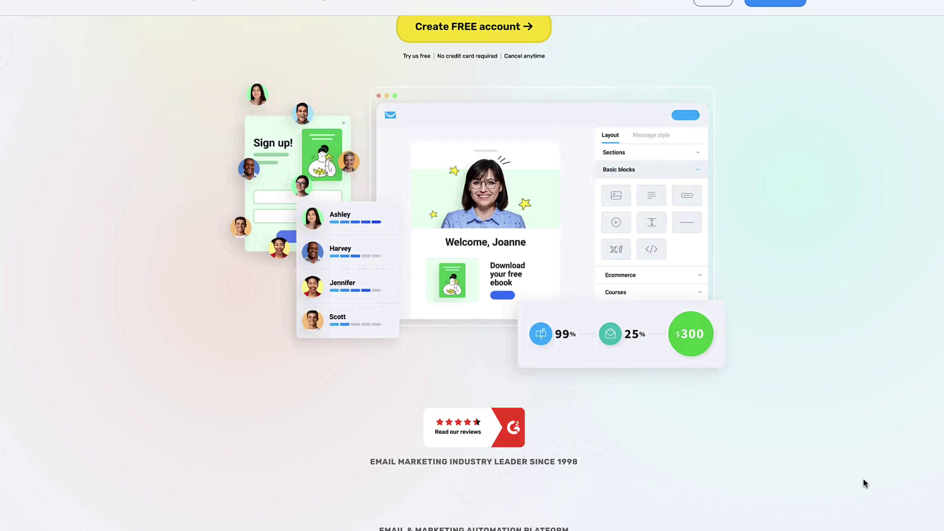
scroll(872, 487, down, 3)
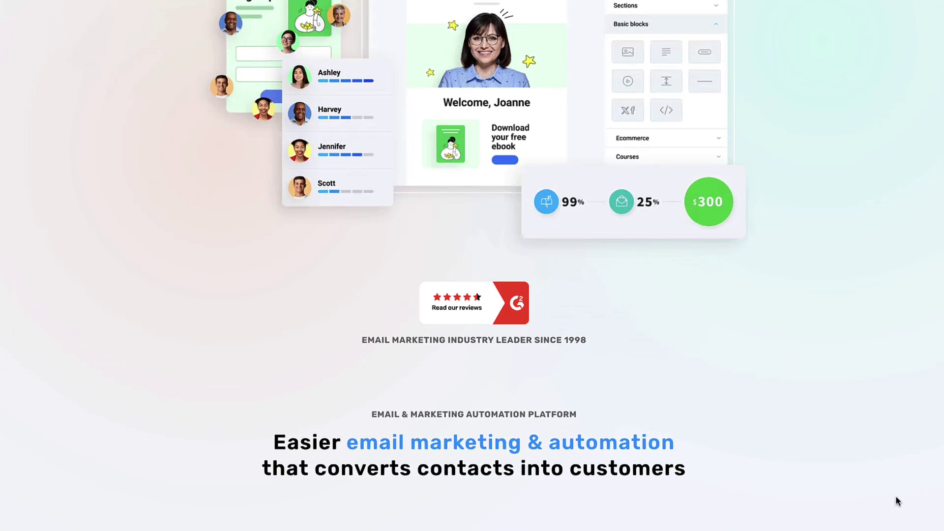
scroll(906, 503, down, 5)
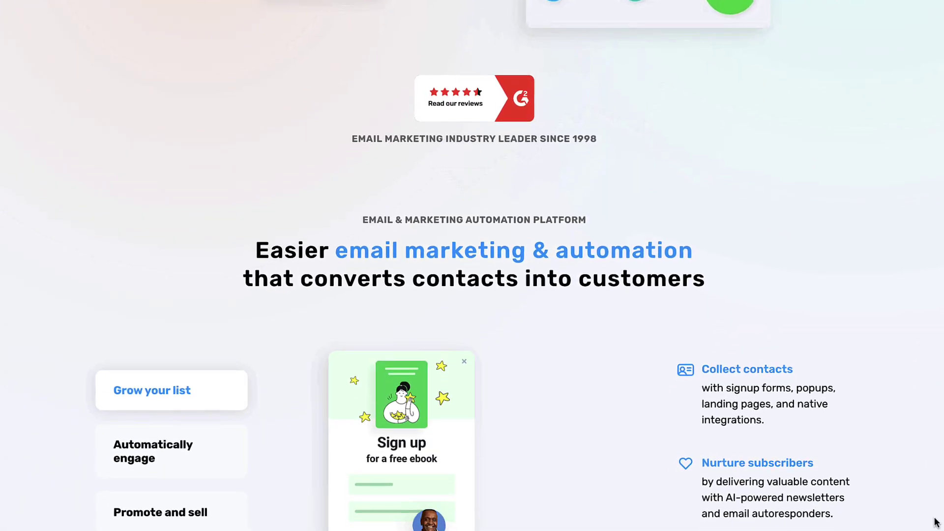
scroll(942, 525, down, 5)
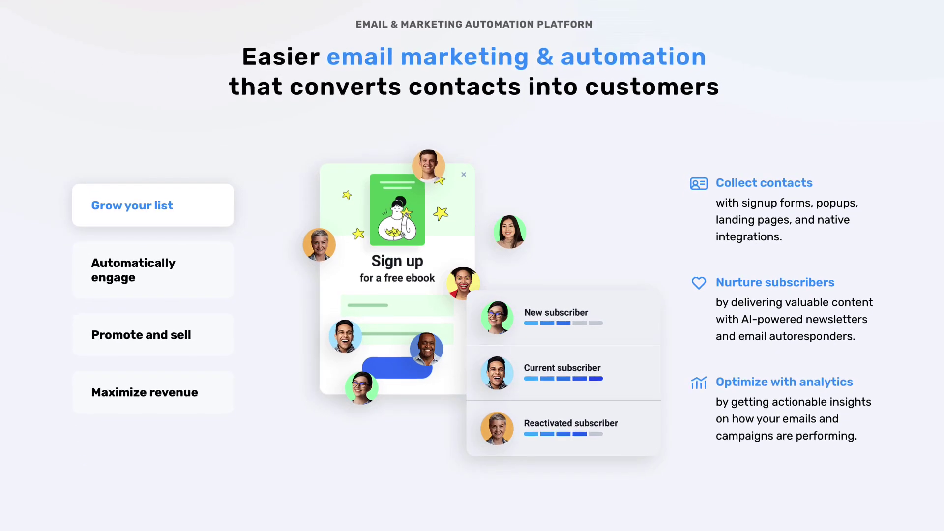
scroll(473, 266, down, 2)
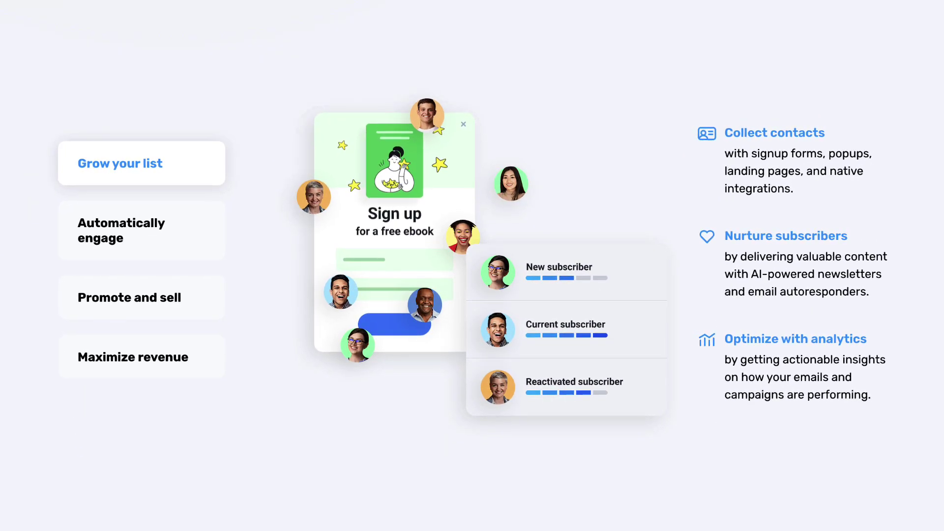
scroll(472, 266, down, 5)
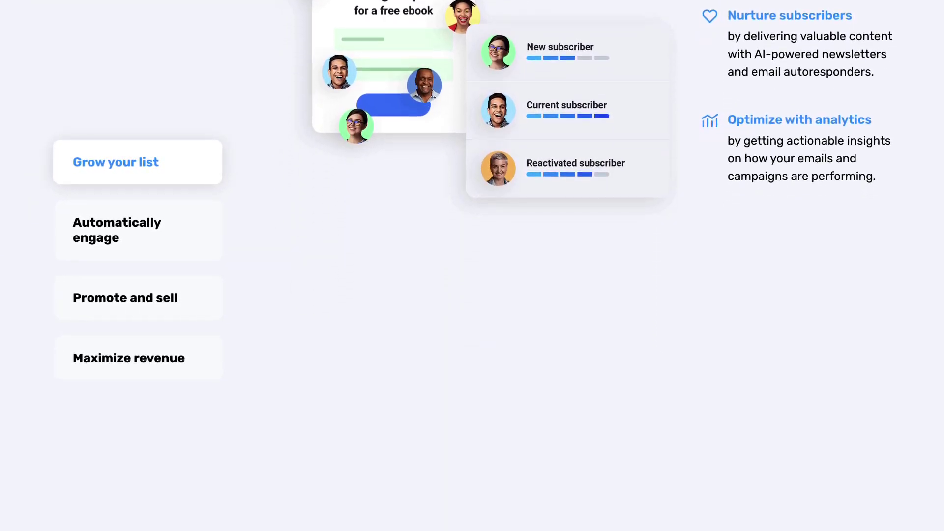
scroll(473, 266, down, 5)
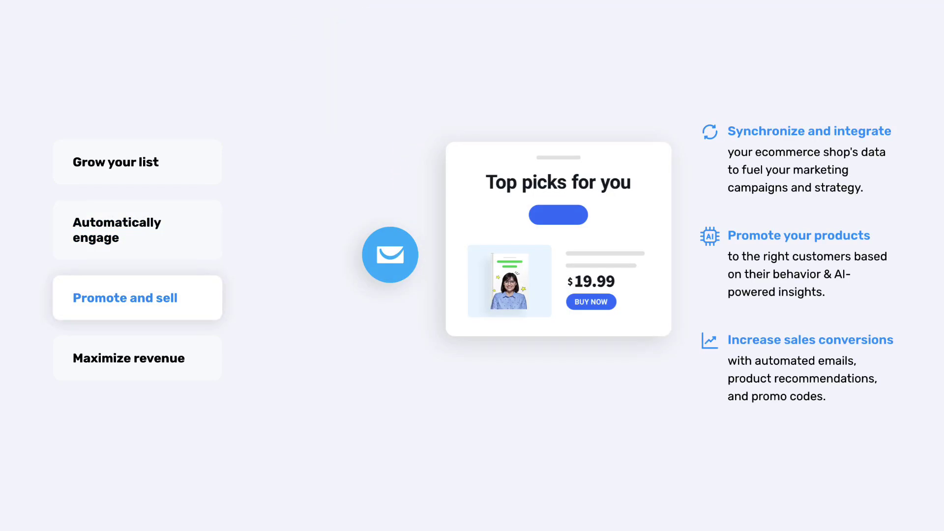
scroll(472, 265, down, 1)
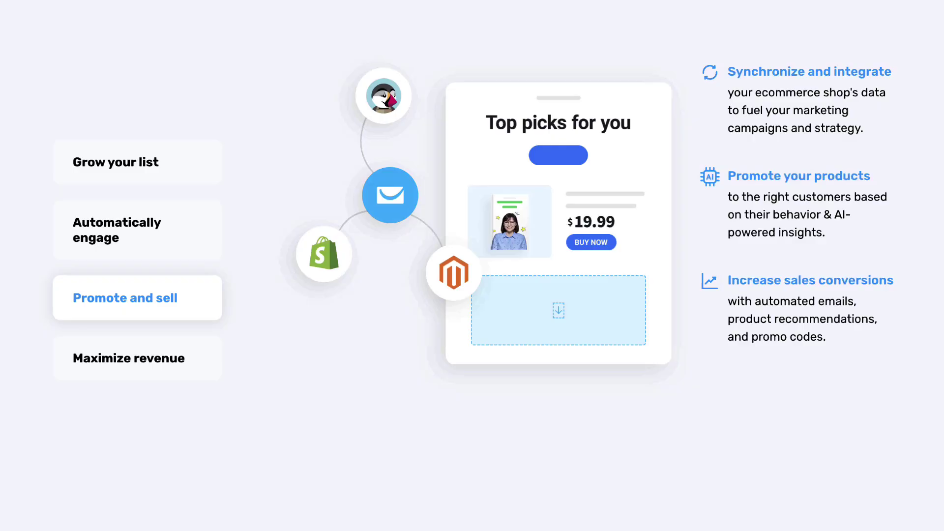
scroll(472, 266, down, 3)
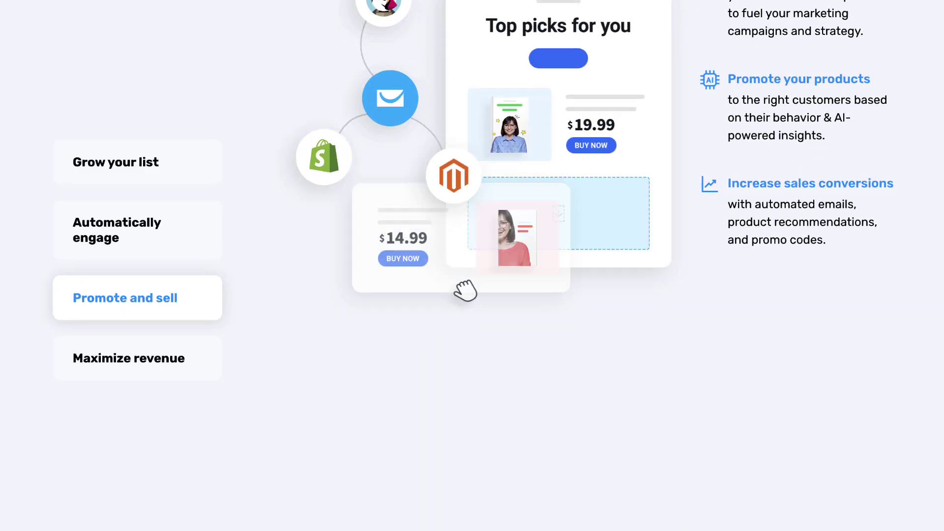
scroll(472, 266, down, 2)
scroll(472, 266, down, 6)
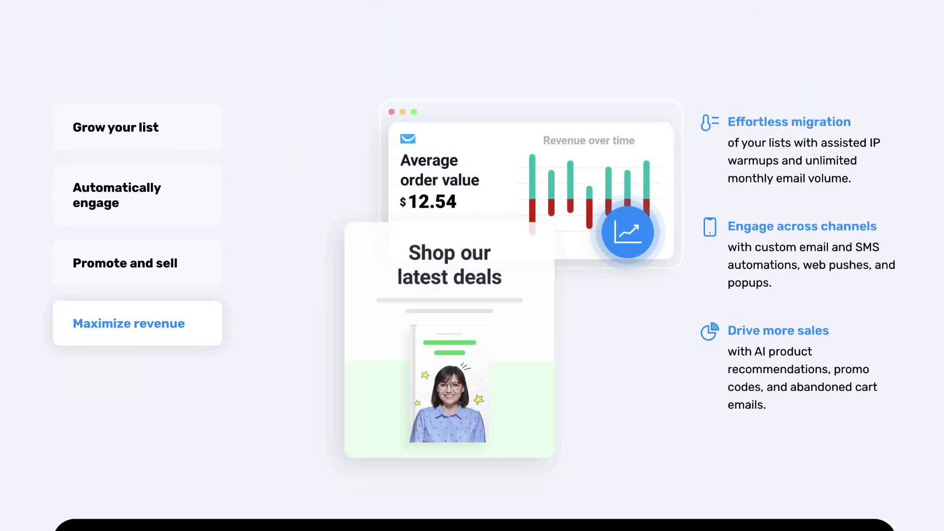
scroll(472, 265, down, 8)
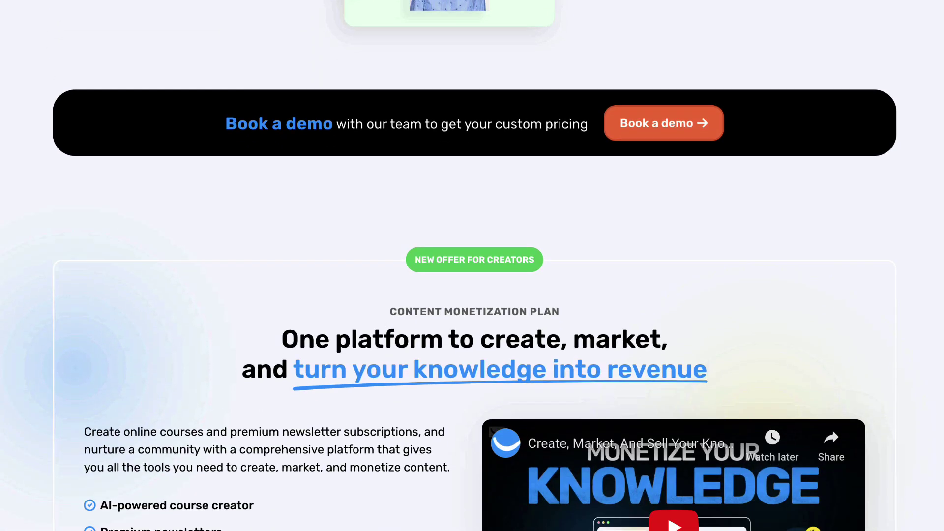
scroll(472, 266, down, 8)
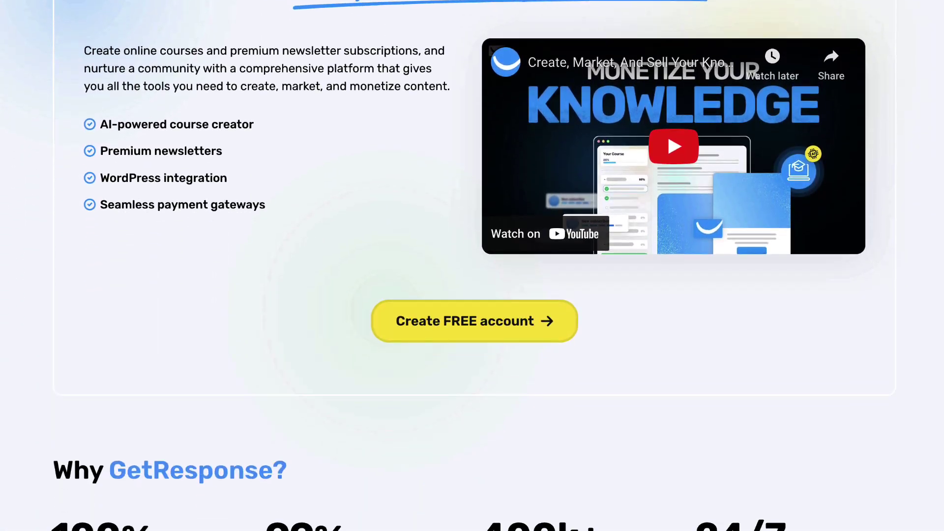
scroll(472, 266, down, 8)
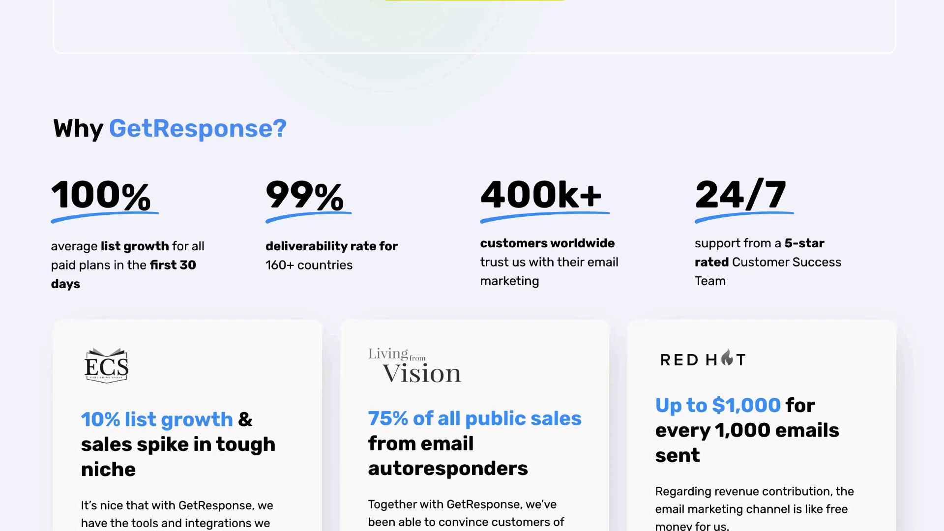
scroll(473, 265, down, 8)
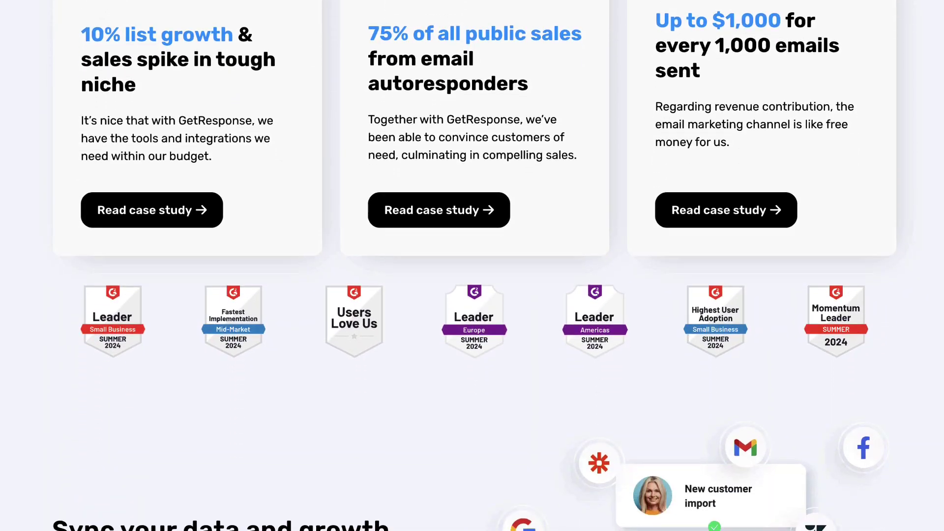
scroll(472, 265, down, 8)
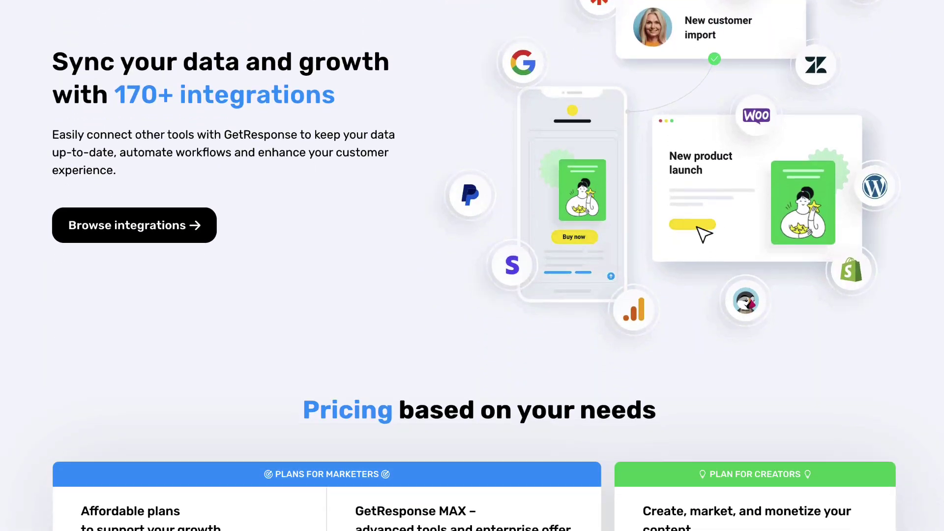
scroll(472, 265, down, 8)
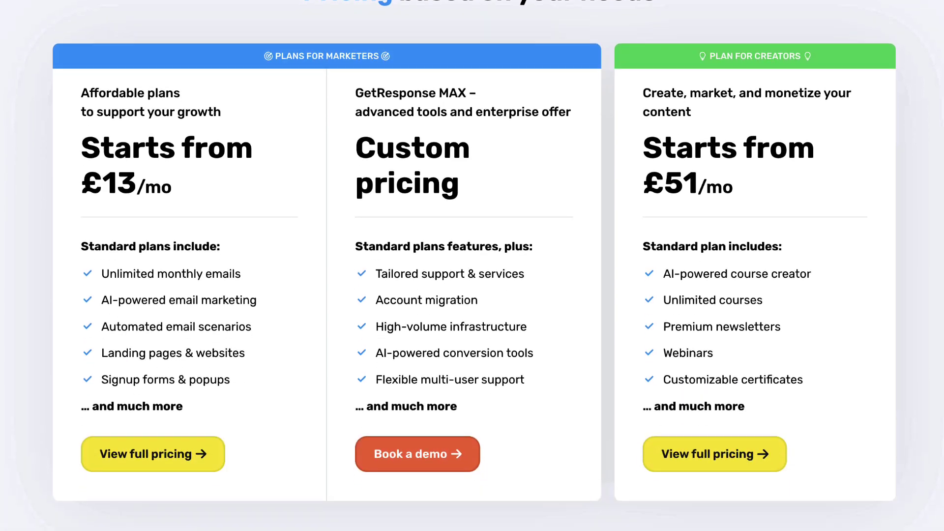
scroll(472, 266, down, 6)
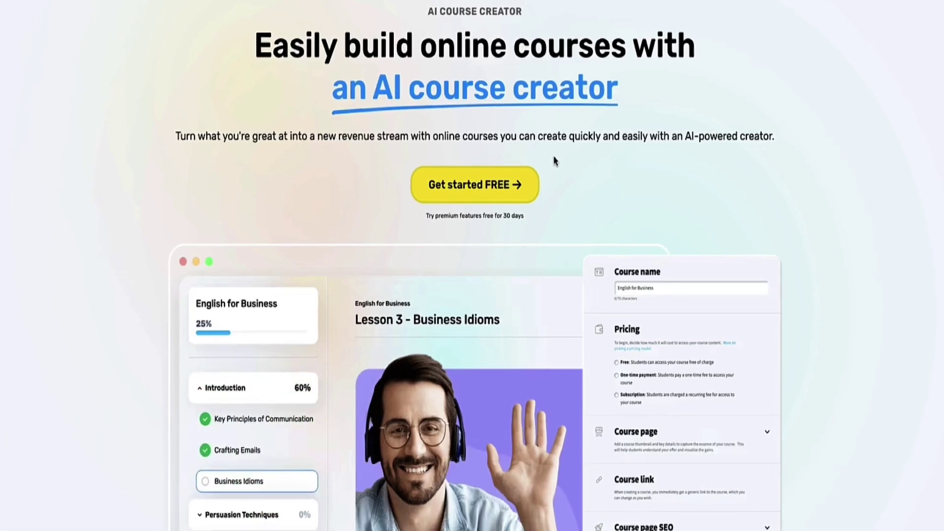
Go from the AI course creator page to the GetResponse account dashboard.
click(552, 165)
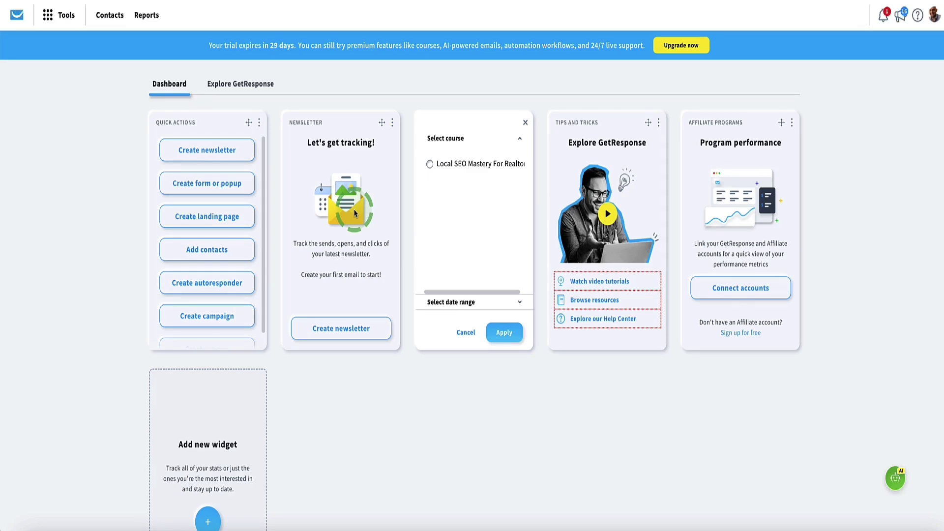
click(152, 150)
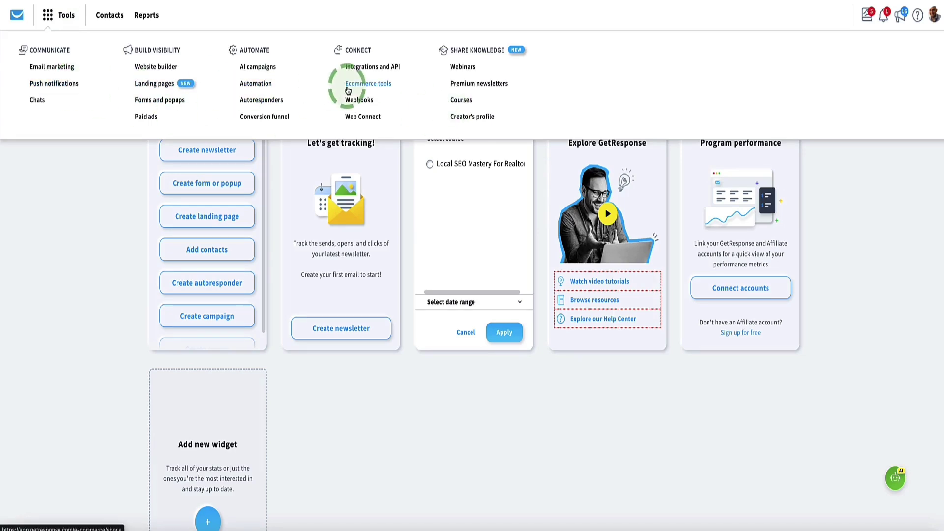
click(462, 118)
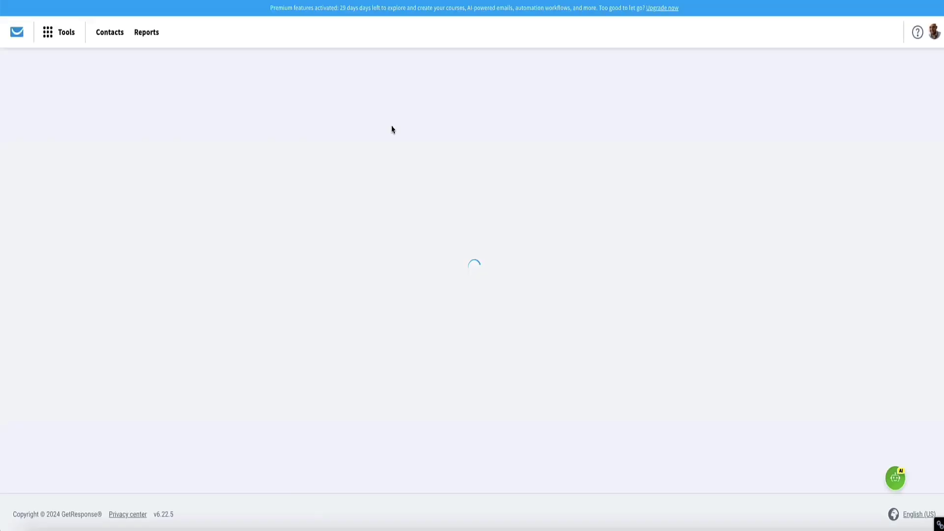
scroll(303, 123, down, 3)
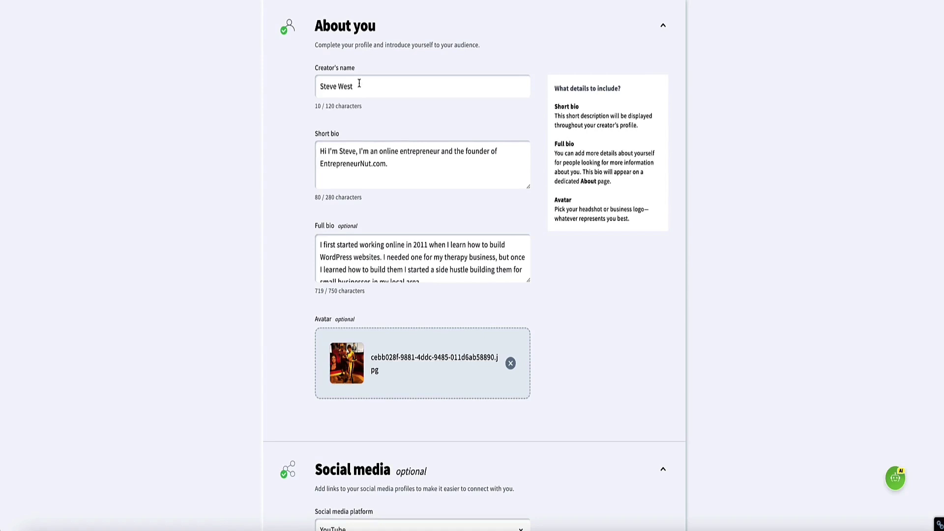
scroll(345, 157, down, 2)
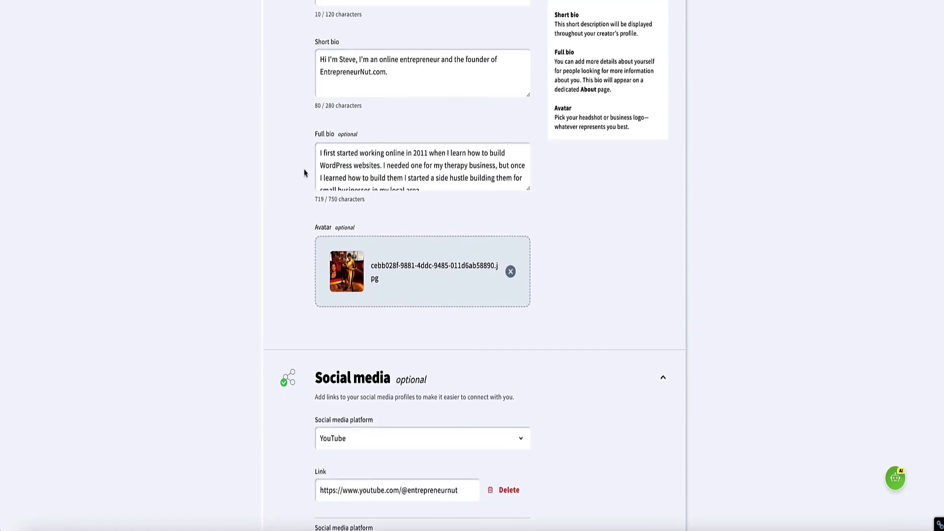
scroll(393, 158, down, 3)
scroll(309, 168, down, 2)
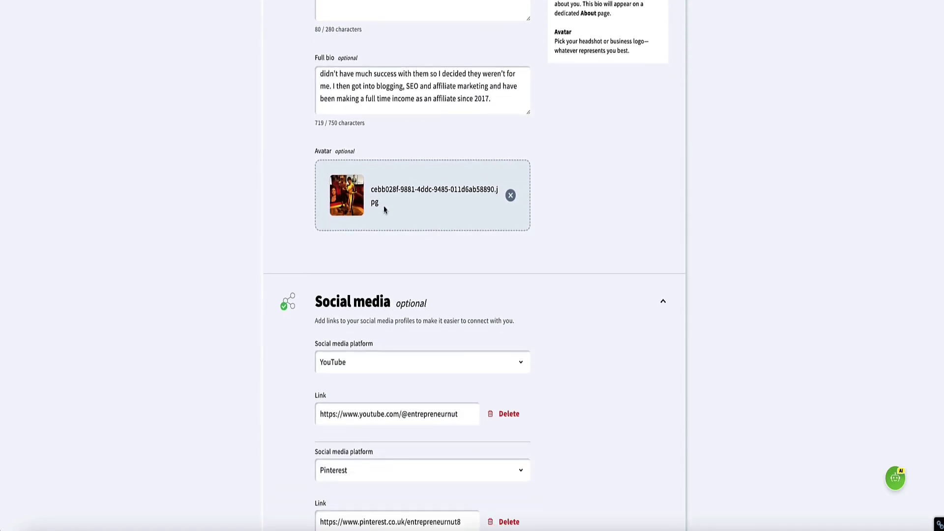
scroll(248, 189, down, 5)
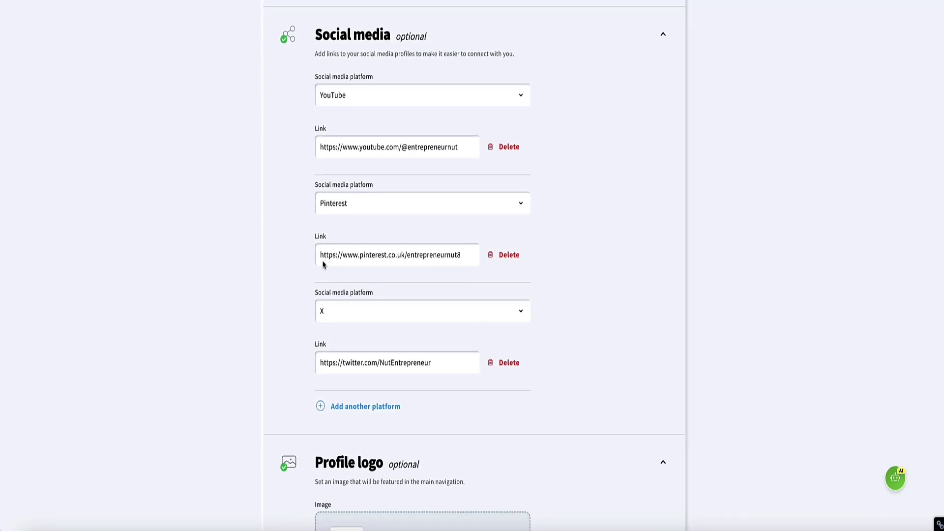
scroll(317, 150, down, 6)
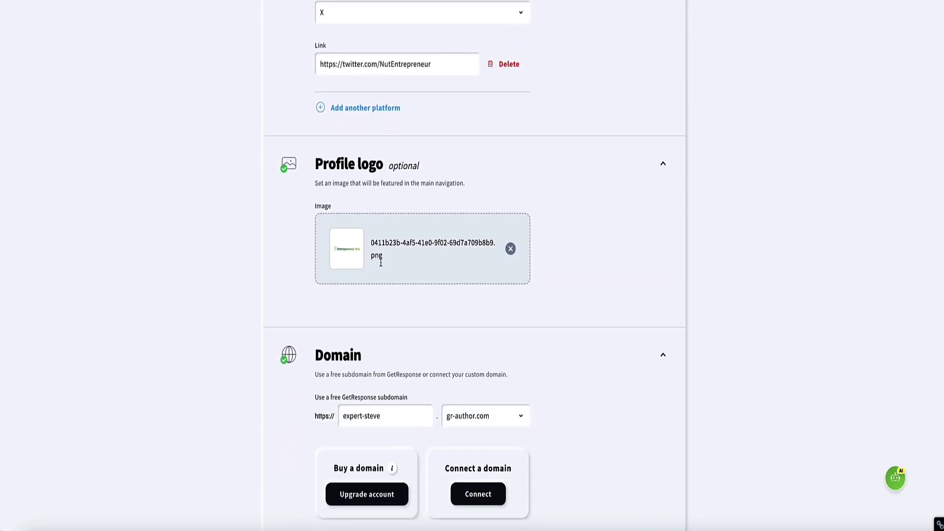
scroll(274, 227, down, 3)
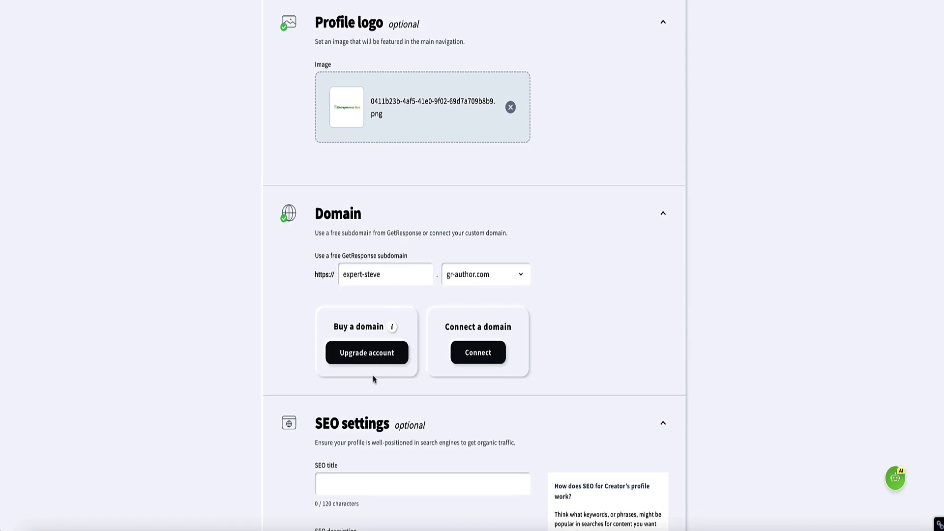
scroll(423, 291, down, 3)
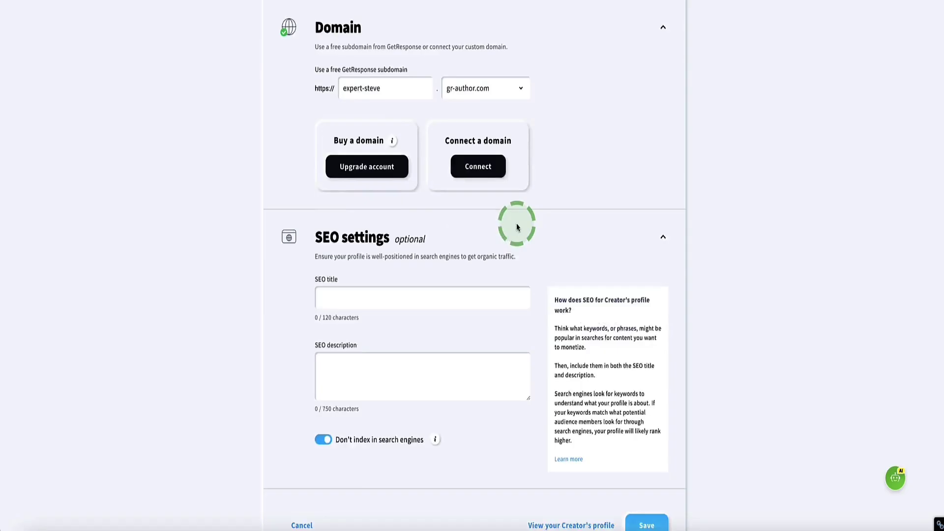
scroll(517, 221, down, 1)
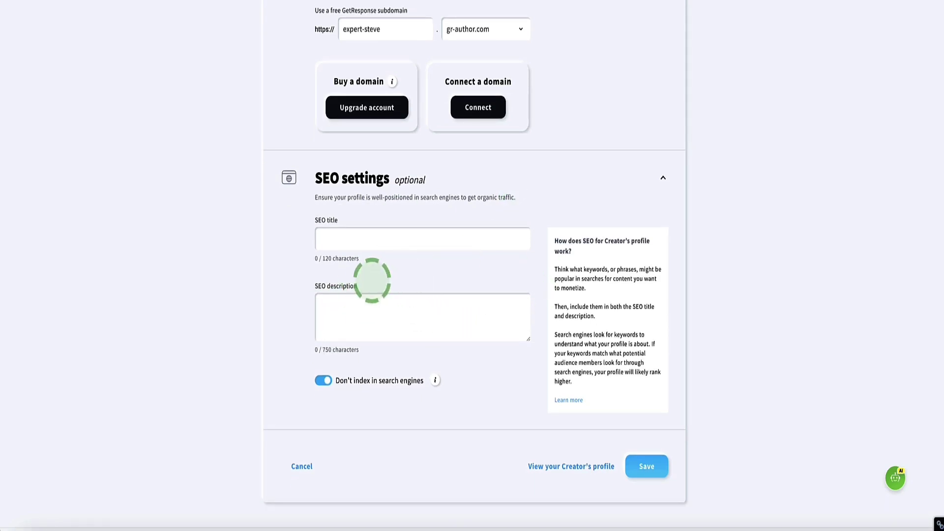
scroll(492, 384, down, 1)
click(646, 455)
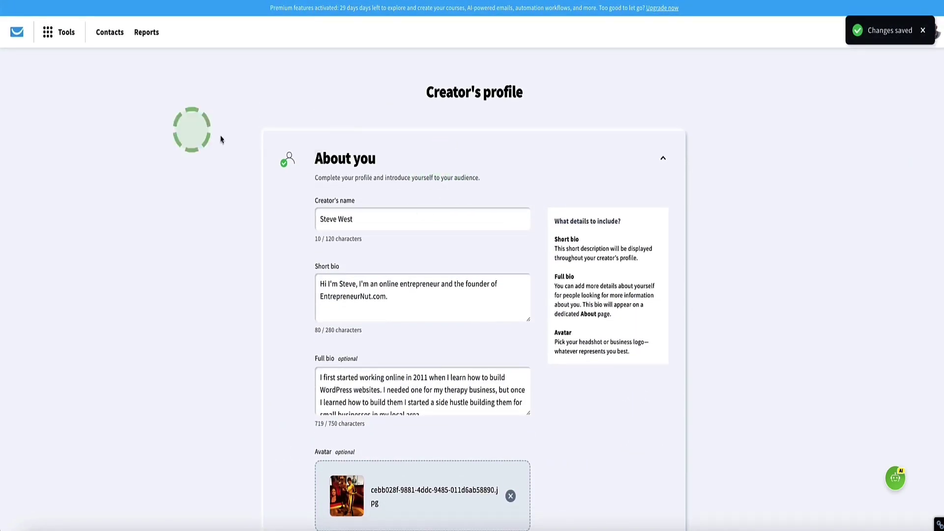
Open Tools > Courses and follow the Local SEO Mastery For Realtors public course link.
click(64, 38)
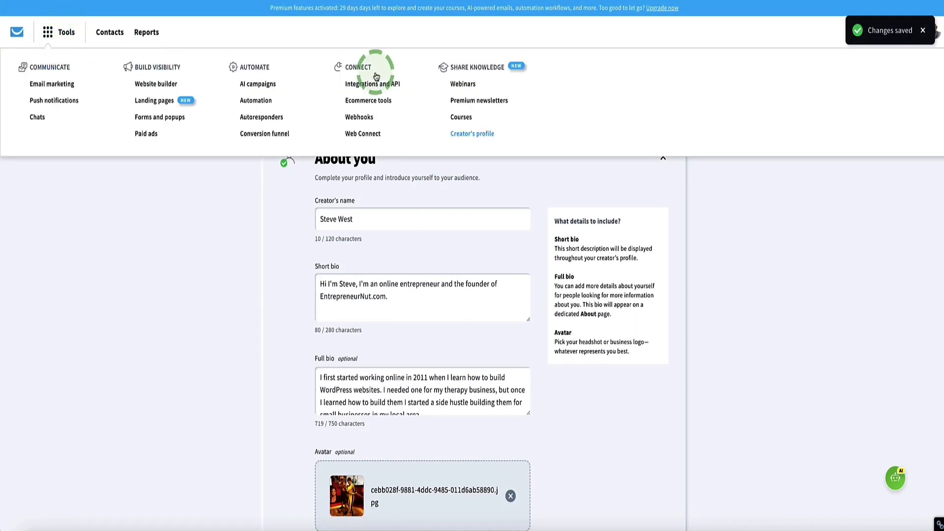
click(463, 117)
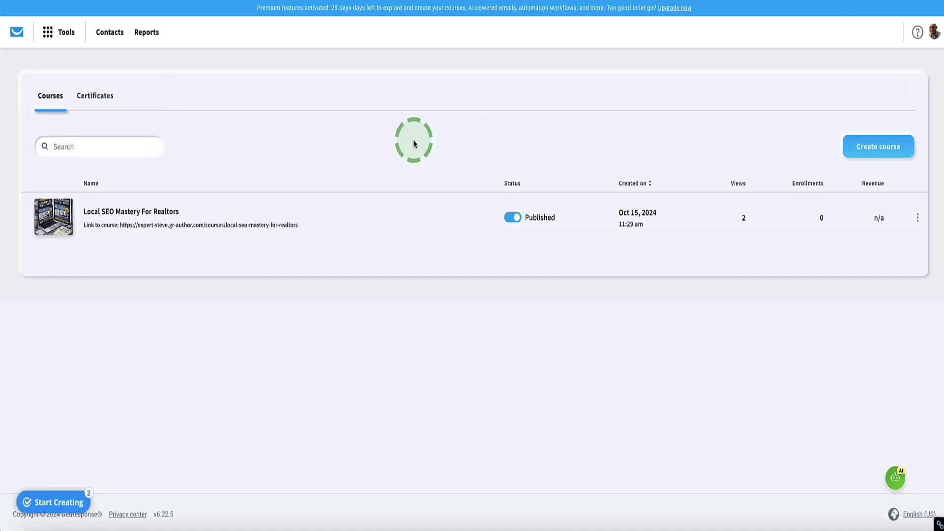
click(189, 229)
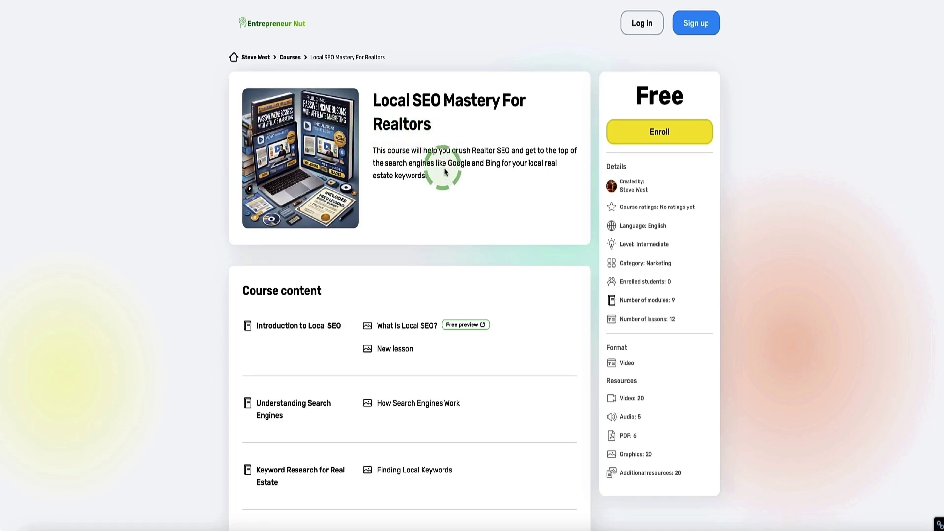
Open the course creator's public profile via the author breadcrumb.
scroll(428, 157, down, 3)
scroll(255, 71, up, 3)
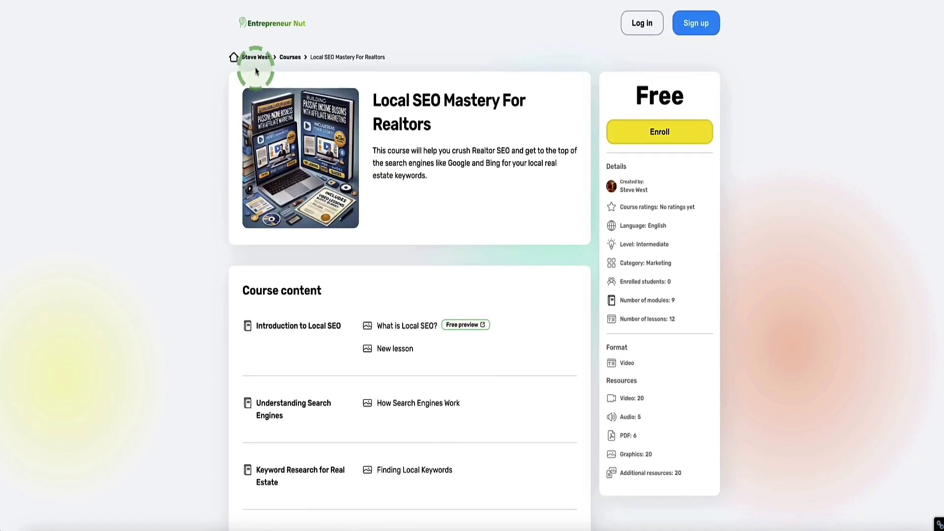
click(256, 61)
click(224, 75)
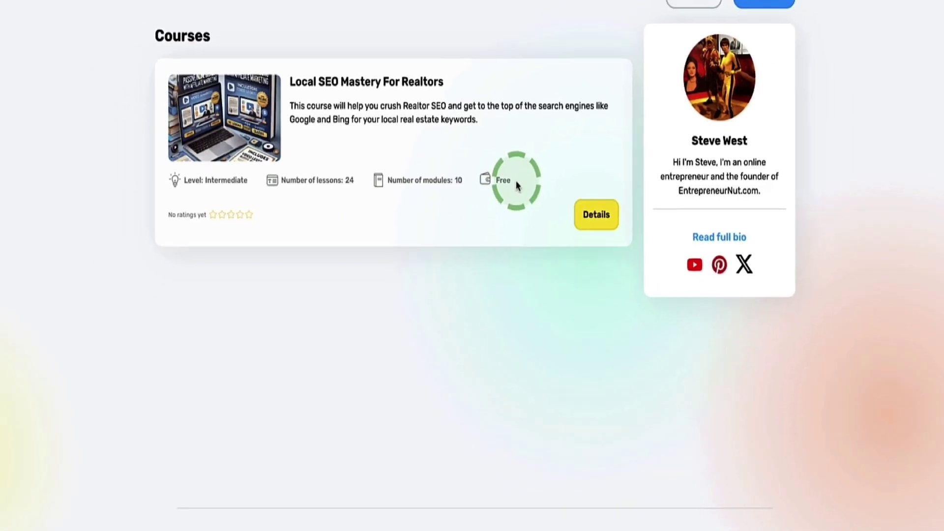
Open the course Details page and review its 9 modules, 12 lessons and author bio.
click(580, 202)
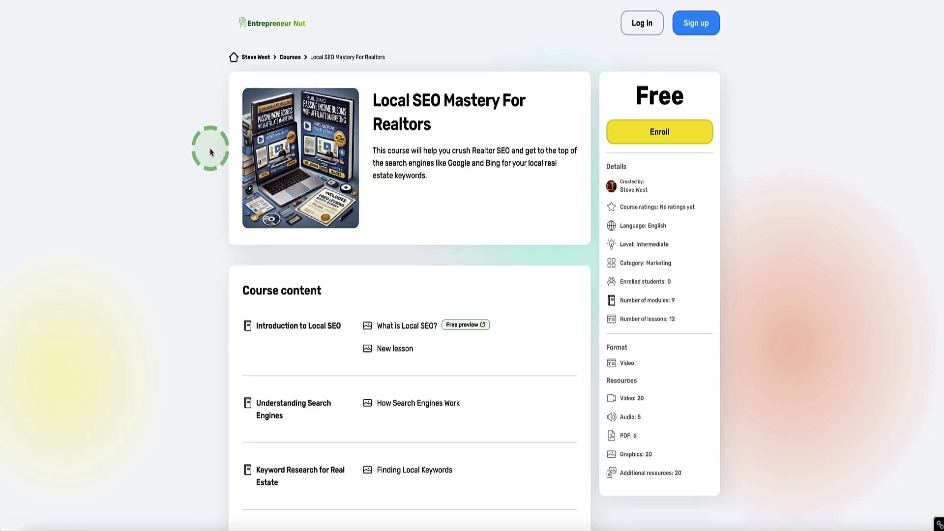
scroll(210, 153, down, 9)
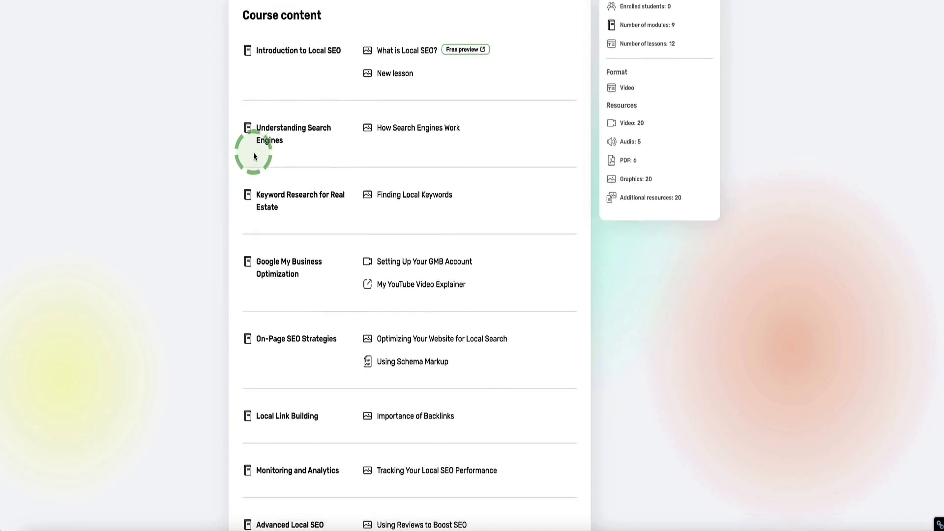
scroll(254, 156, down, 3)
scroll(254, 156, up, 7)
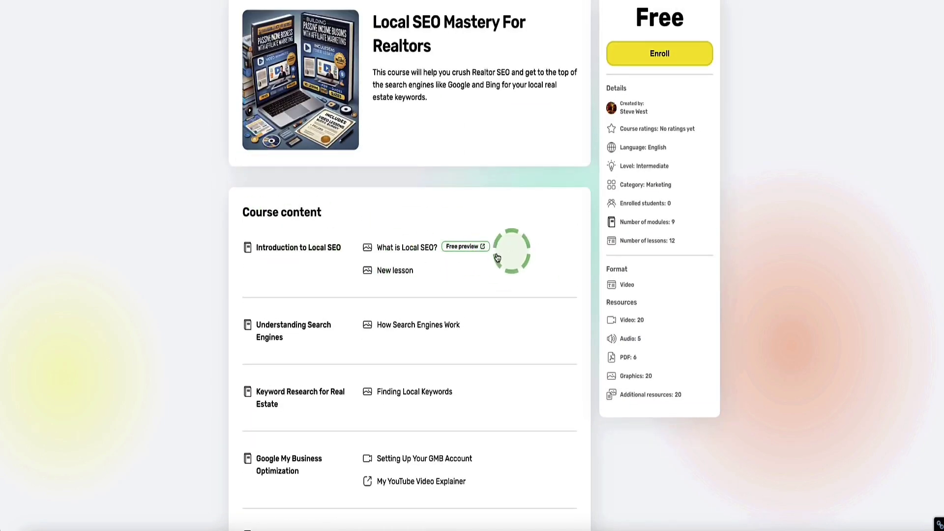
scroll(462, 252, up, 1)
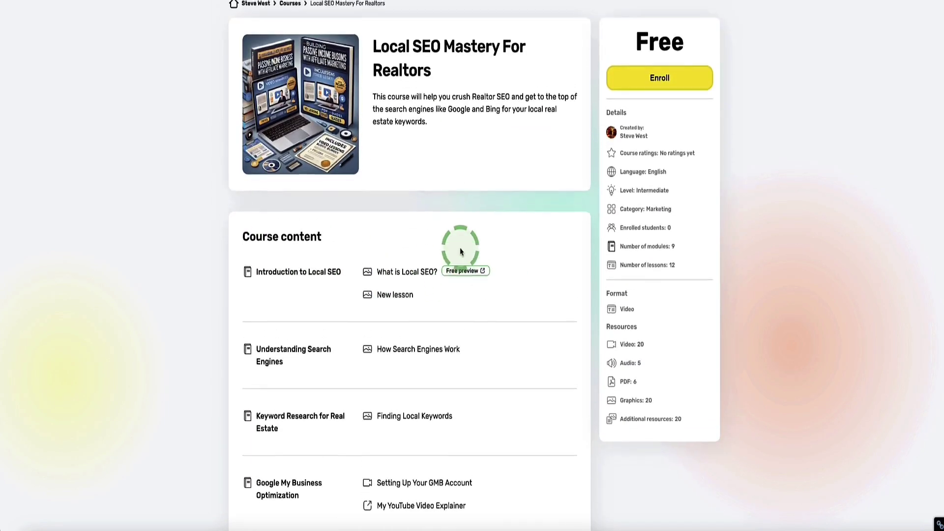
scroll(487, 187, up, 1)
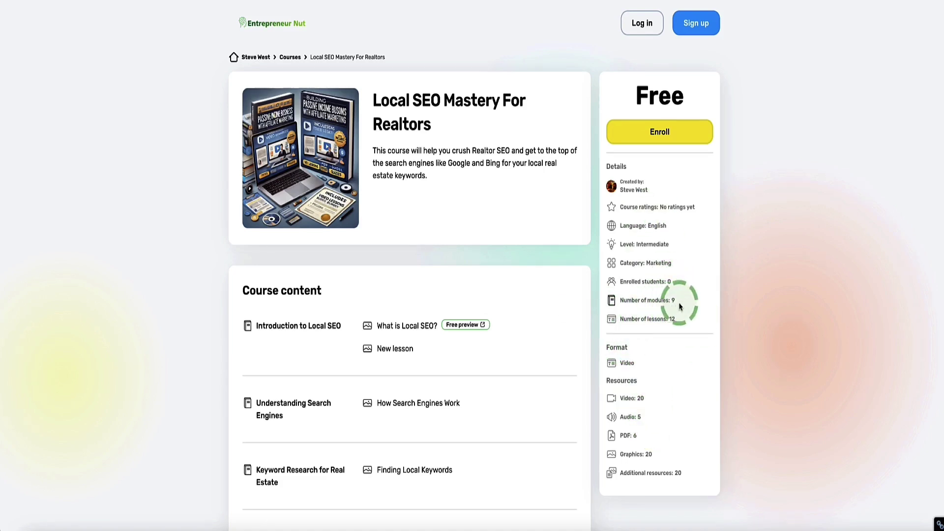
scroll(620, 332, down, 1)
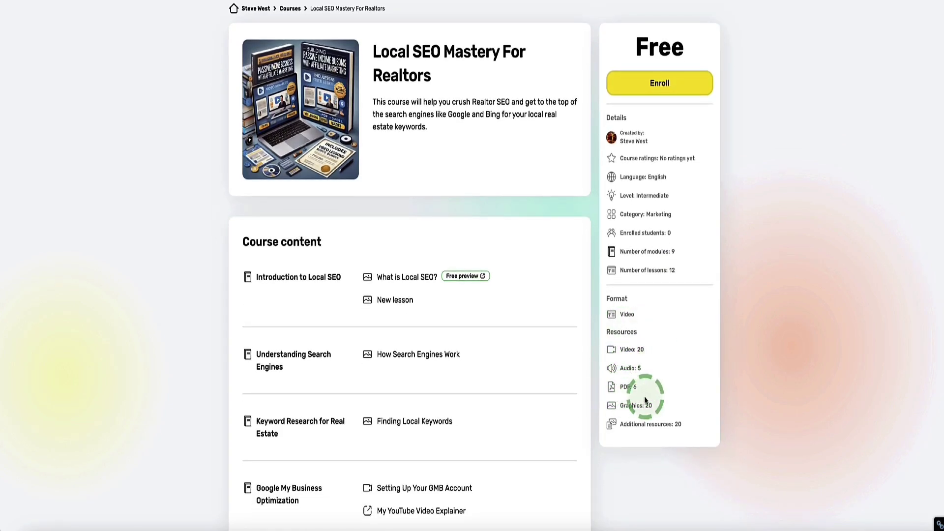
scroll(357, 333, down, 13)
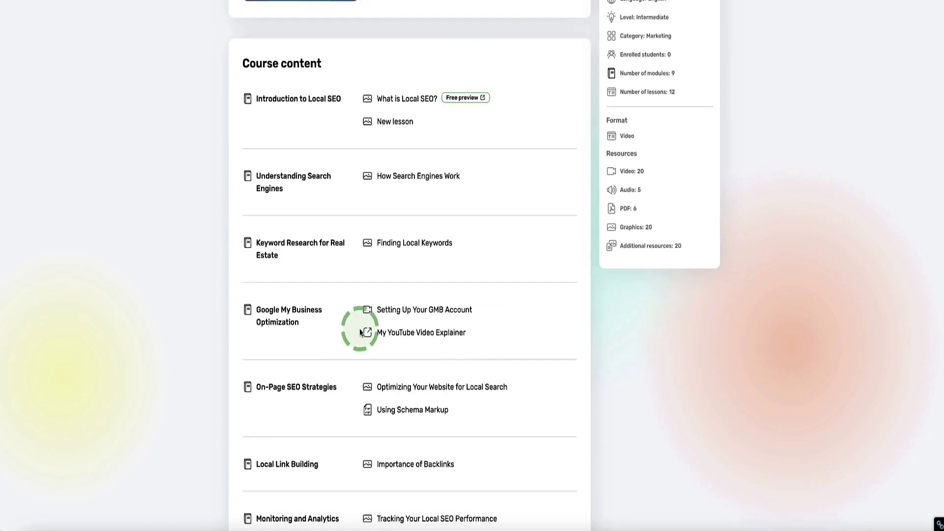
scroll(345, 331, down, 3)
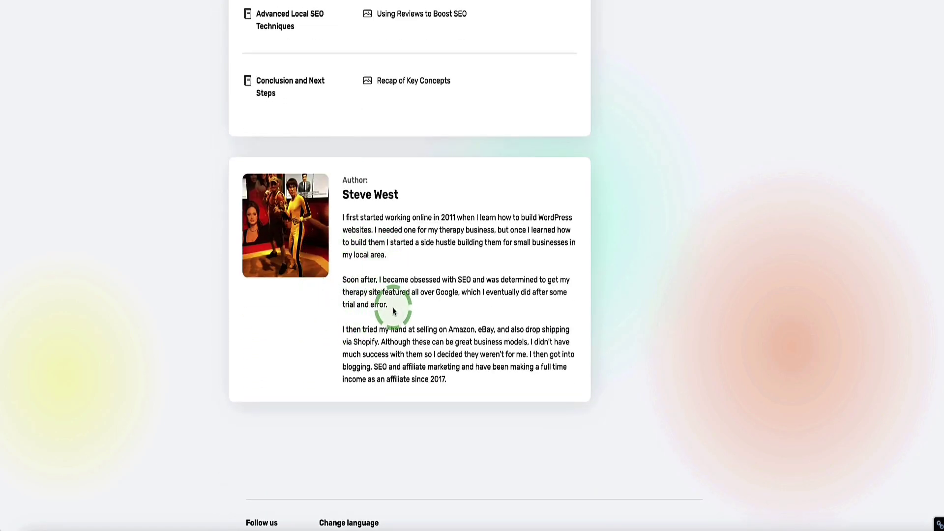
scroll(392, 308, up, 5)
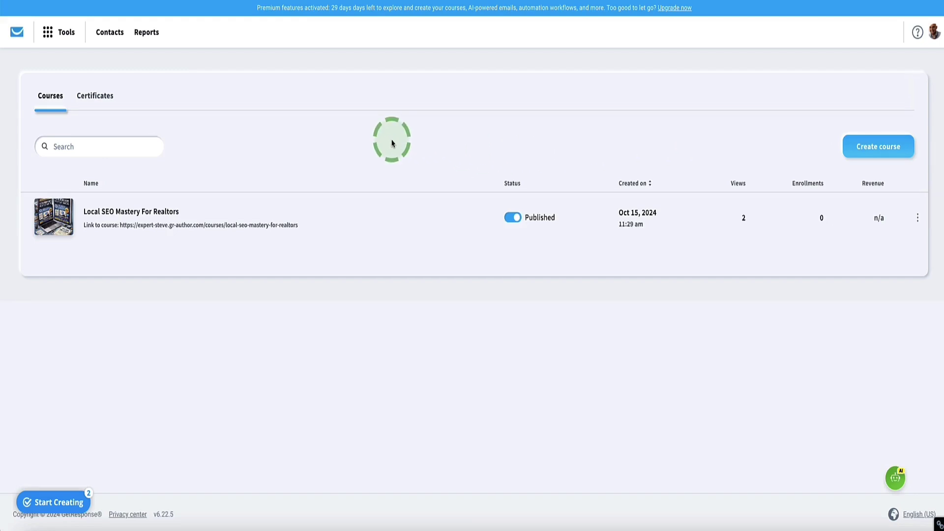
Create a new untitled course with AI and focus the 'What is your course about?' field.
click(869, 148)
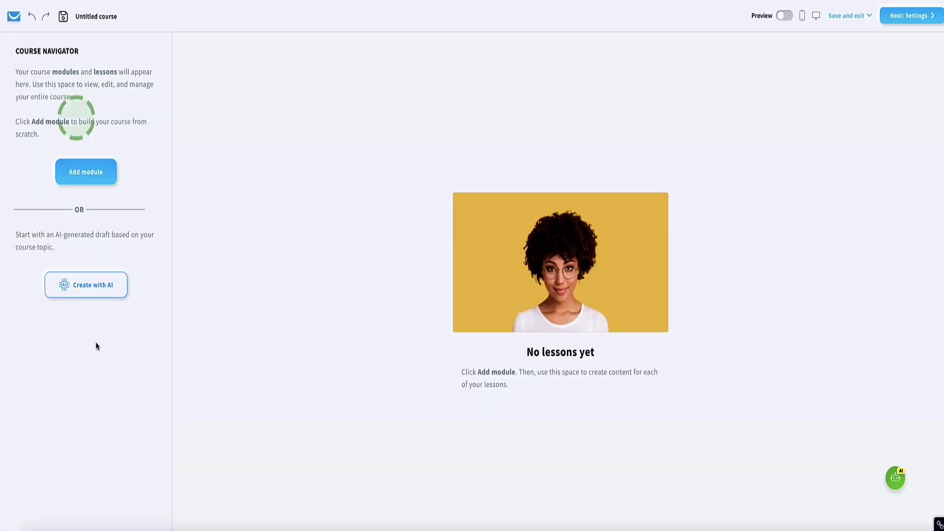
click(85, 291)
click(397, 277)
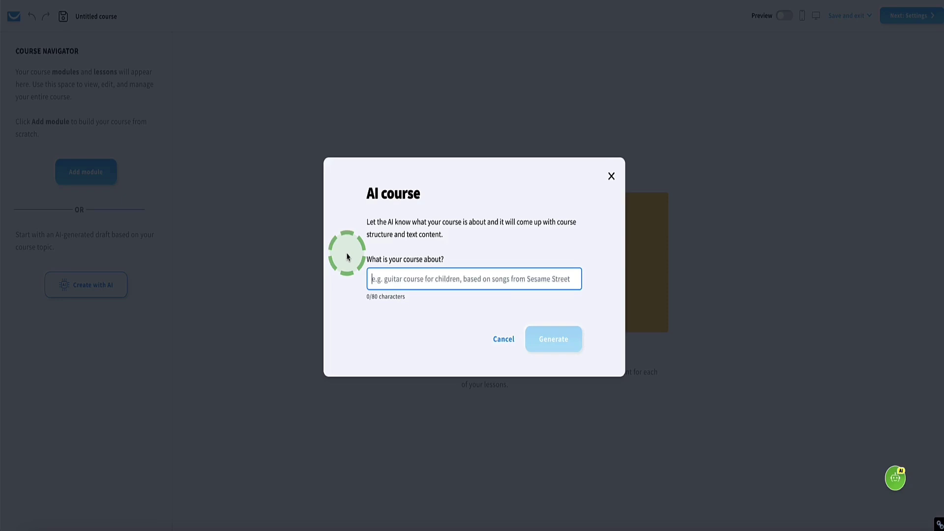
Paste the Niche Profits Blueprint topic and generate the AI course outline.
text(Niche Profits Blueprint: The Ultimate Guide to Building & Monetizing Niche Sites)
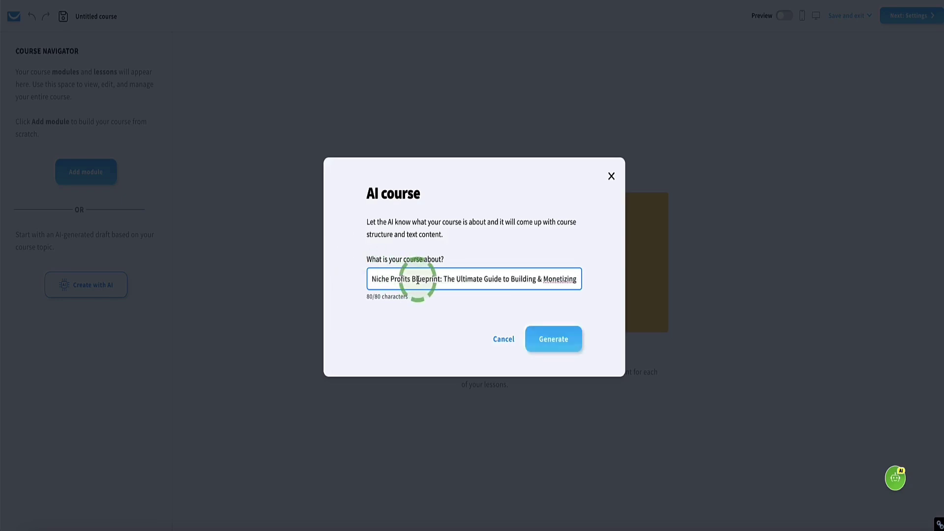
click(550, 339)
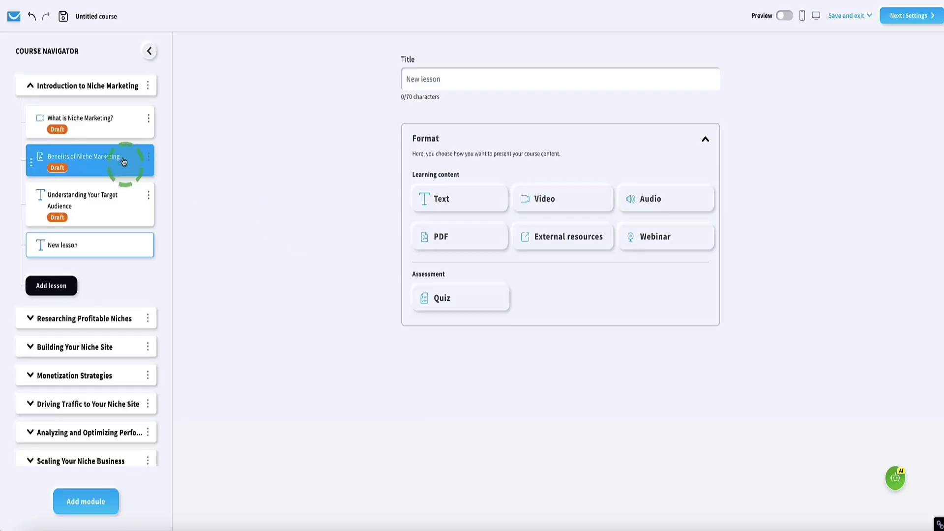
drag(120, 158, 102, 142)
scroll(101, 142, down, 2)
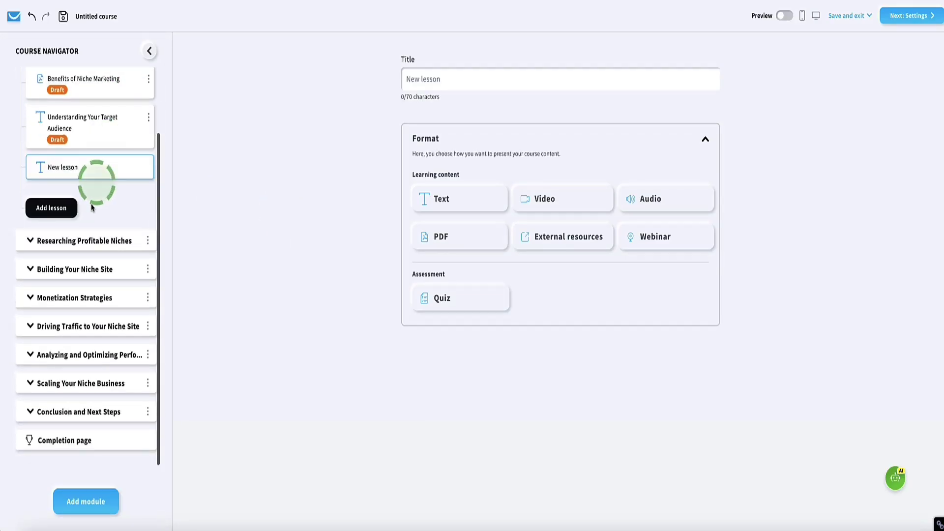
Set the New lesson under Introduction to Niche Marketing to the Audio format.
scroll(89, 162, up, 2)
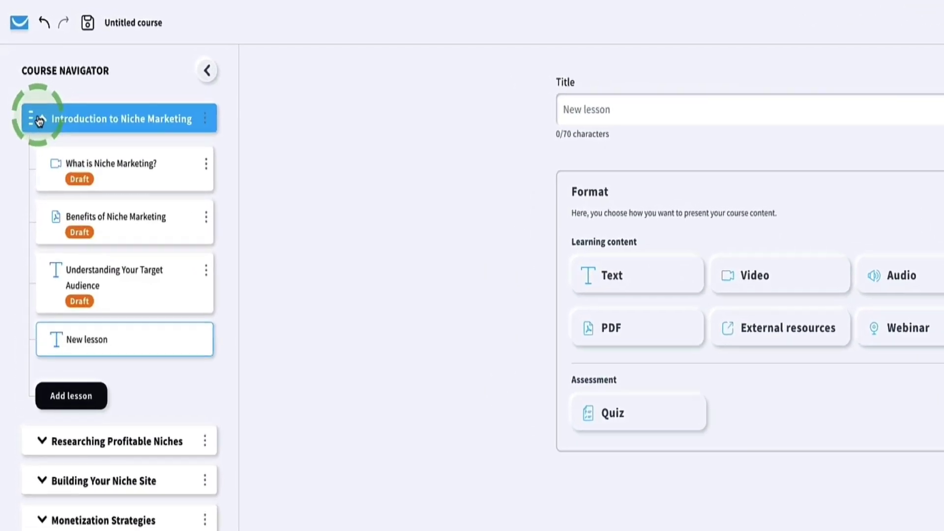
click(28, 88)
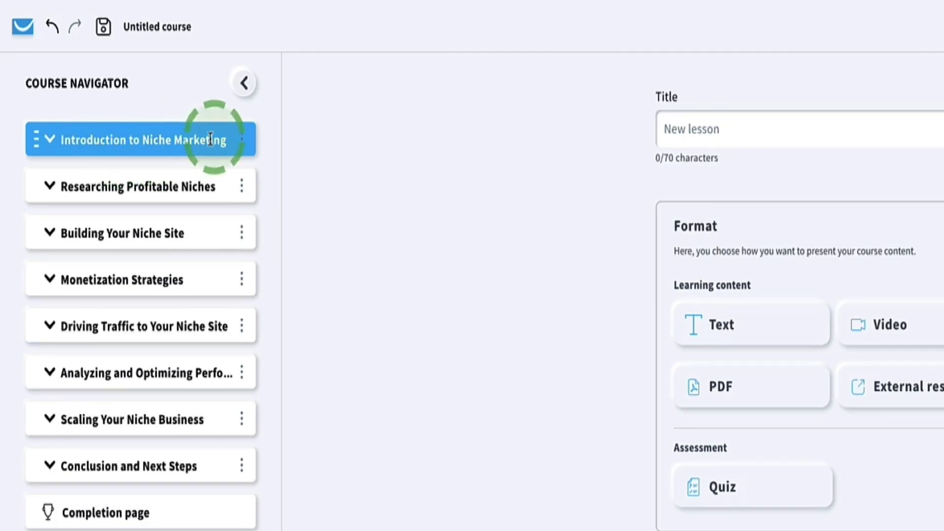
click(48, 141)
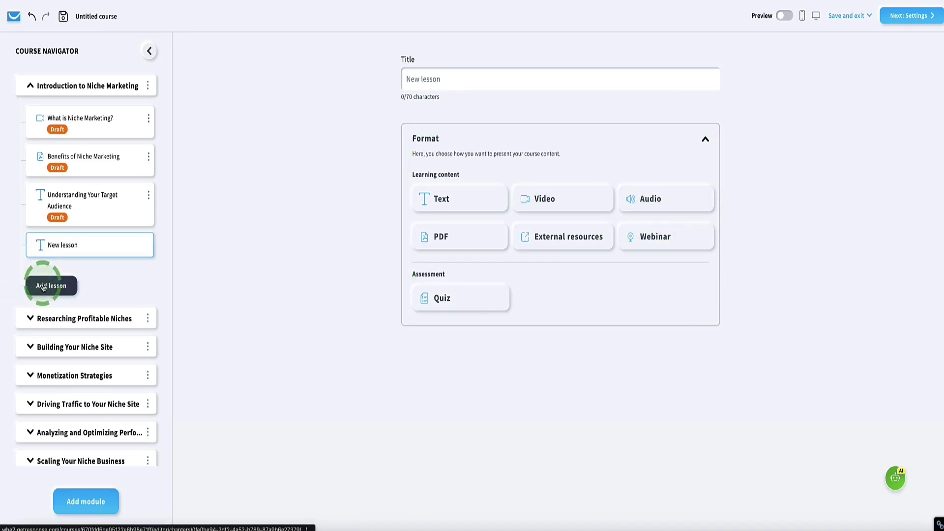
click(667, 199)
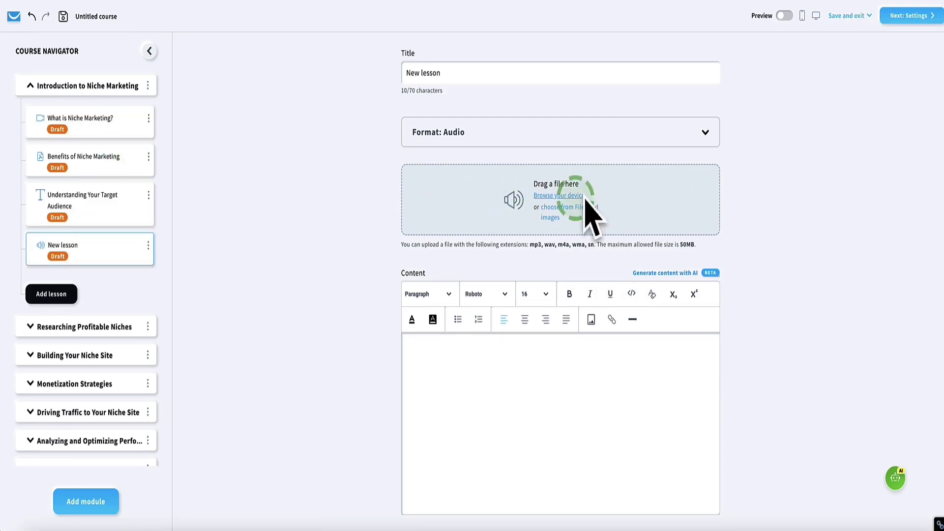
Review the Understanding Your Target Audience lesson content and switch it to Ready.
click(148, 196)
click(61, 201)
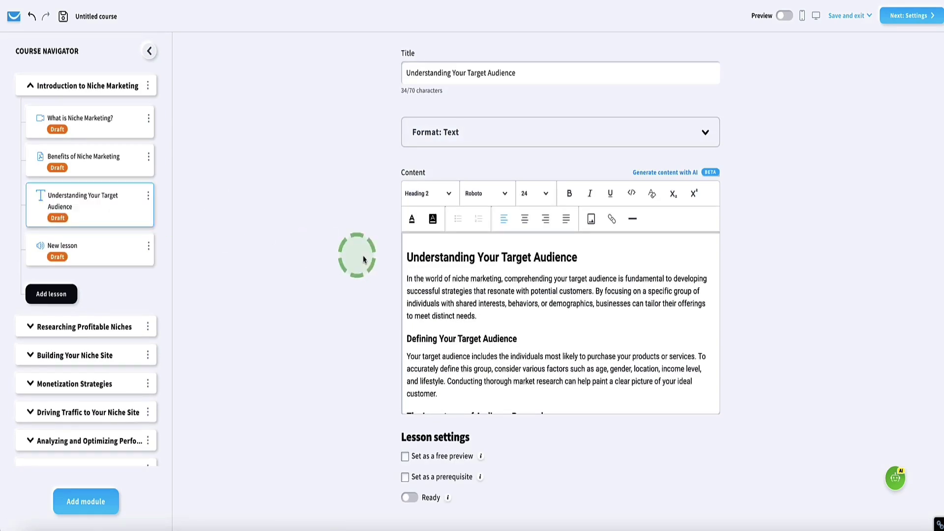
scroll(448, 268, down, 2)
scroll(448, 268, down, 8)
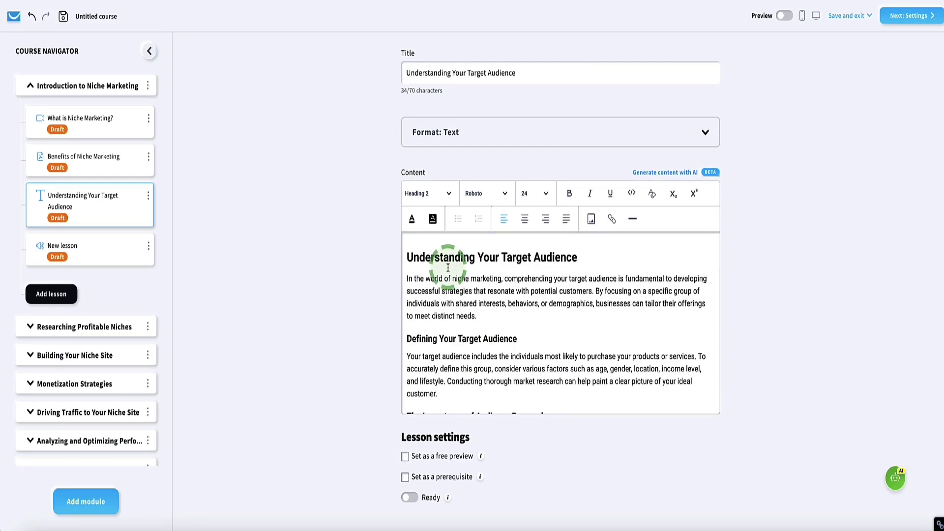
drag(464, 276, 514, 290)
scroll(490, 358, down, 5)
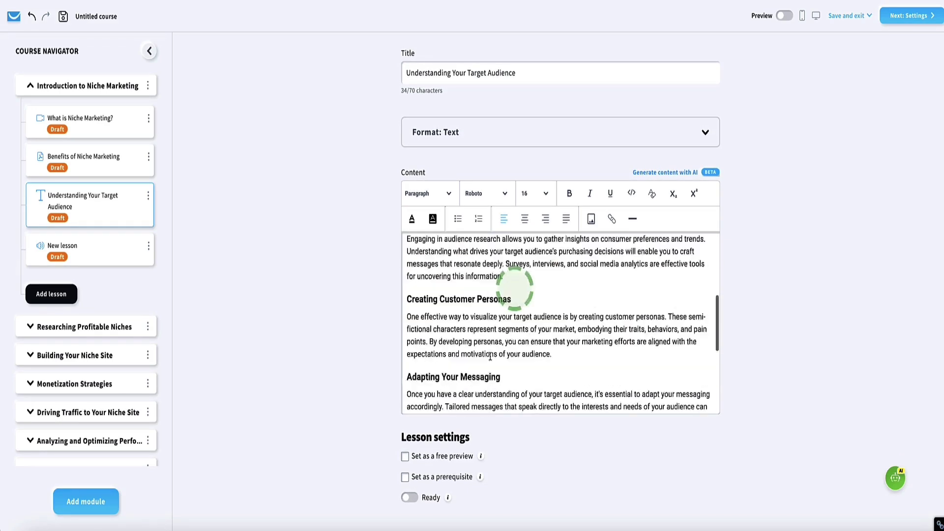
scroll(491, 358, down, 5)
scroll(495, 354, up, 10)
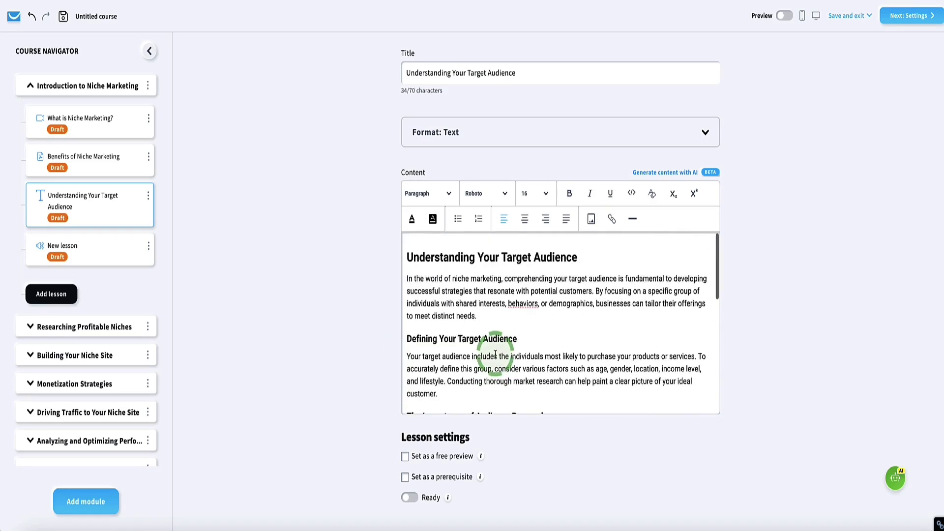
click(408, 498)
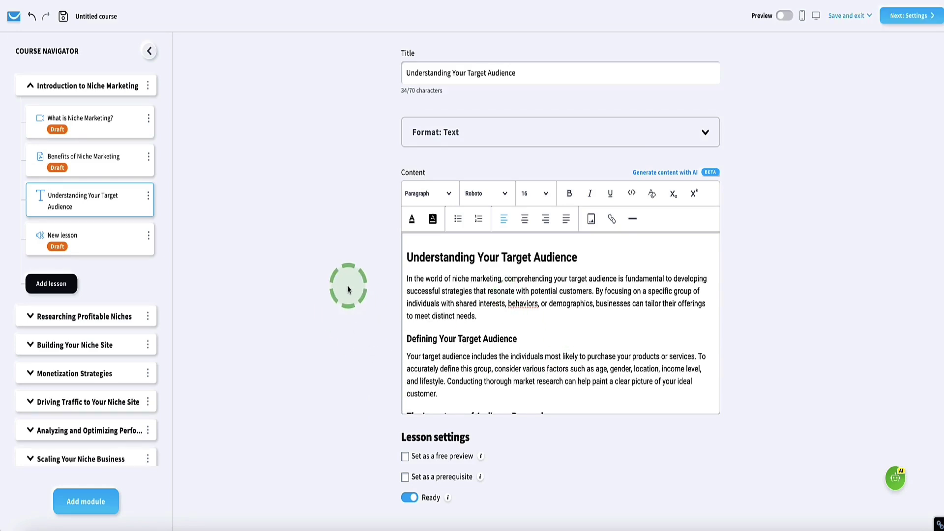
Go to What is Niche Marketing?, then open the untitled audio-format New lesson.
click(77, 126)
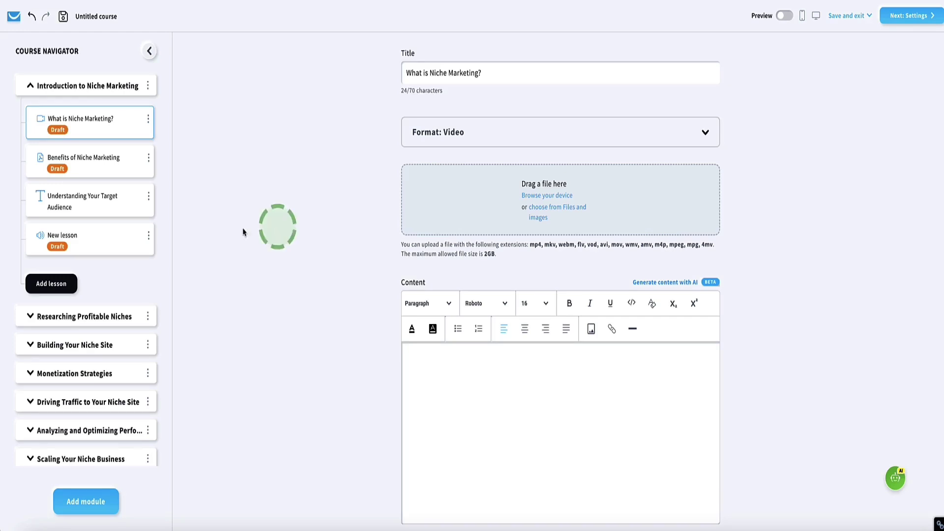
click(97, 238)
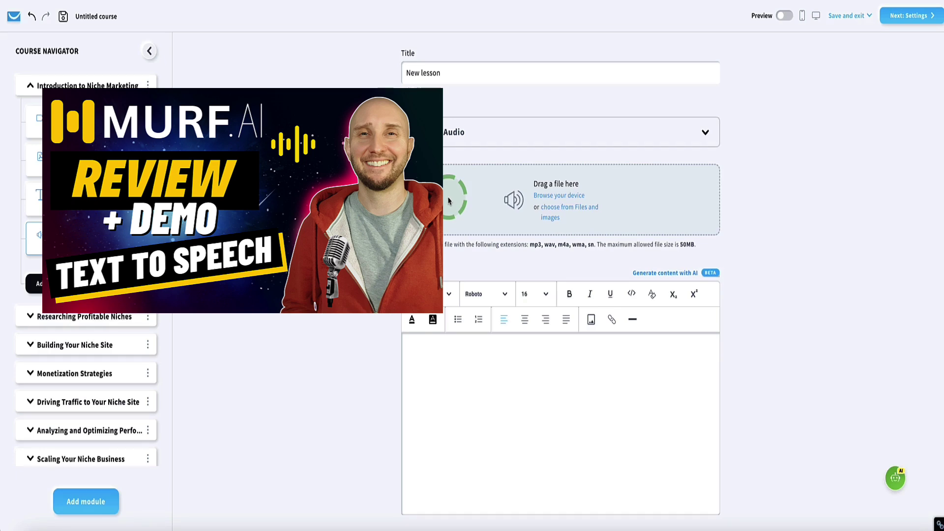
Retitle the audio lesson 'Top Profitable Niches' and fill it with AI-generated content from the pasted topic.
triple_click(427, 72)
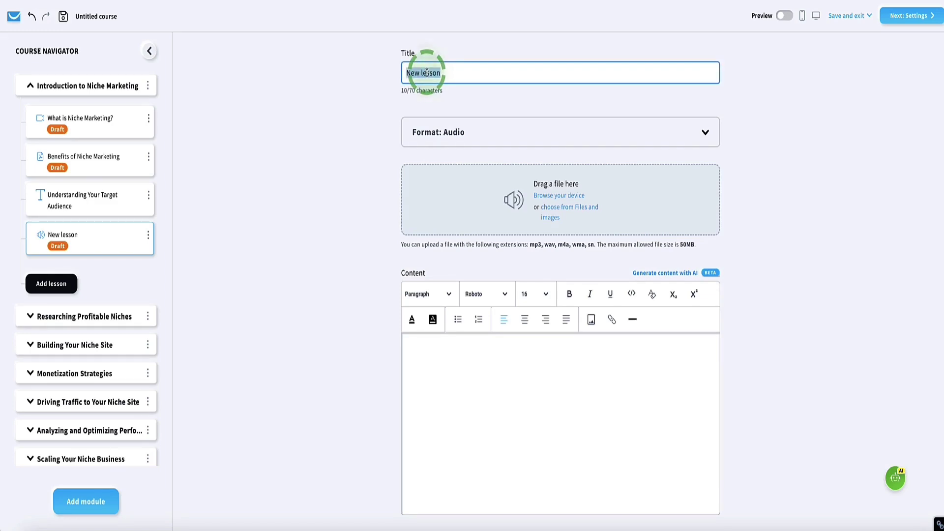
text(Top Profitable Niches)
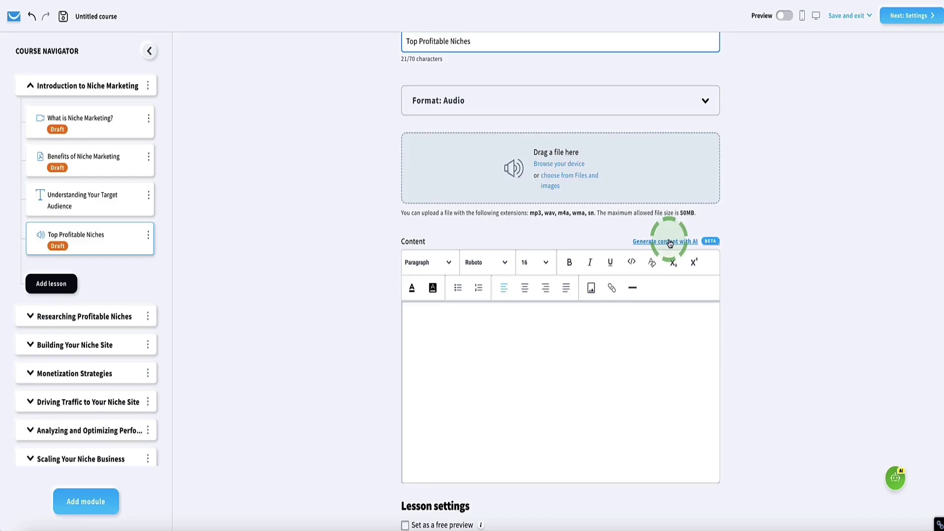
click(670, 242)
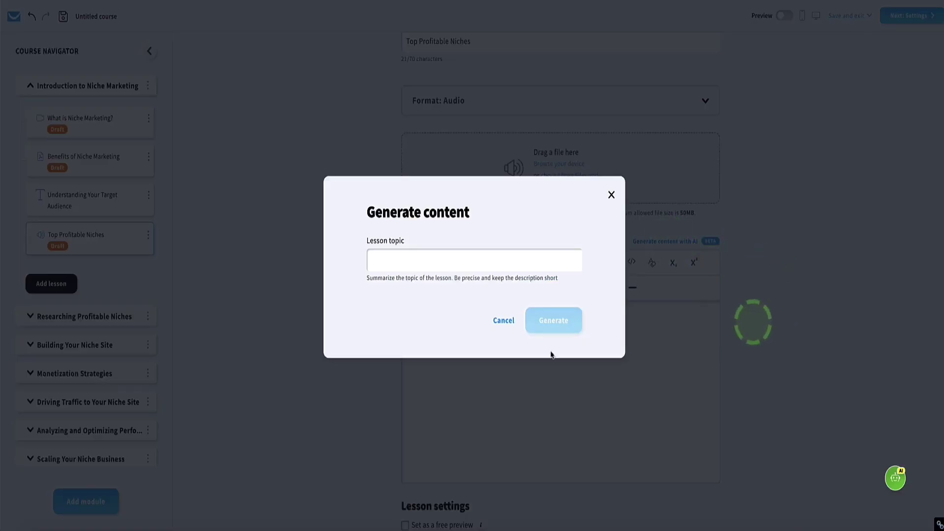
click(385, 262)
text(Top Profitable Niches)
click(547, 321)
scroll(470, 362, up, 10)
scroll(471, 365, down, 10)
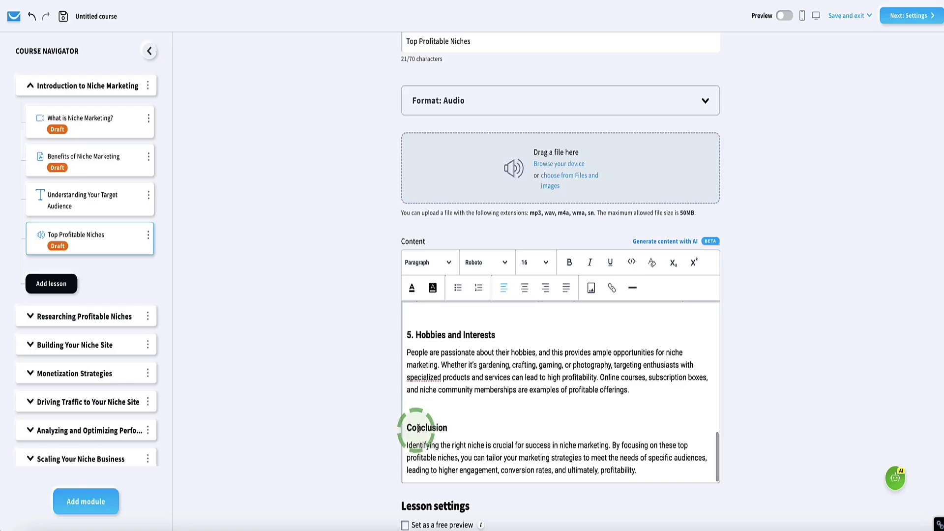
scroll(422, 432, up, 2)
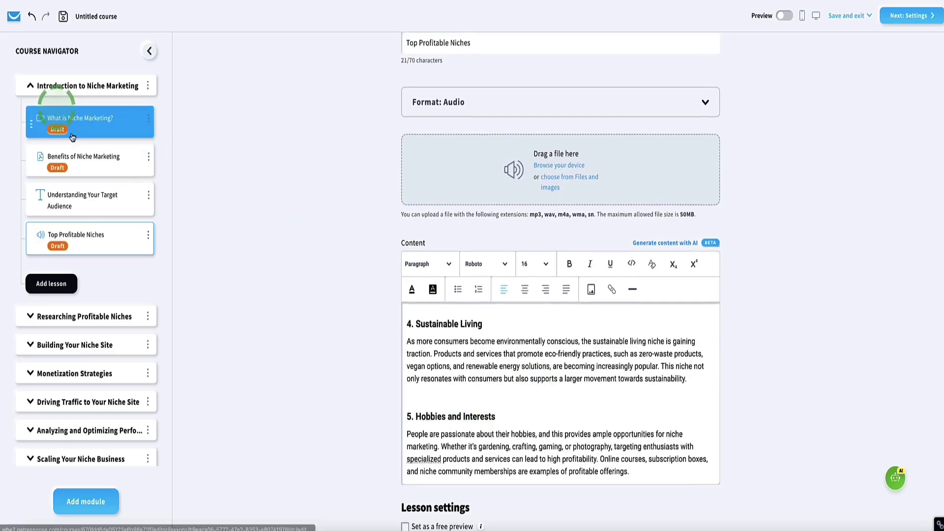
Open What is Niche Marketing? and tick Set as a free preview and Set as a prerequisite.
click(86, 126)
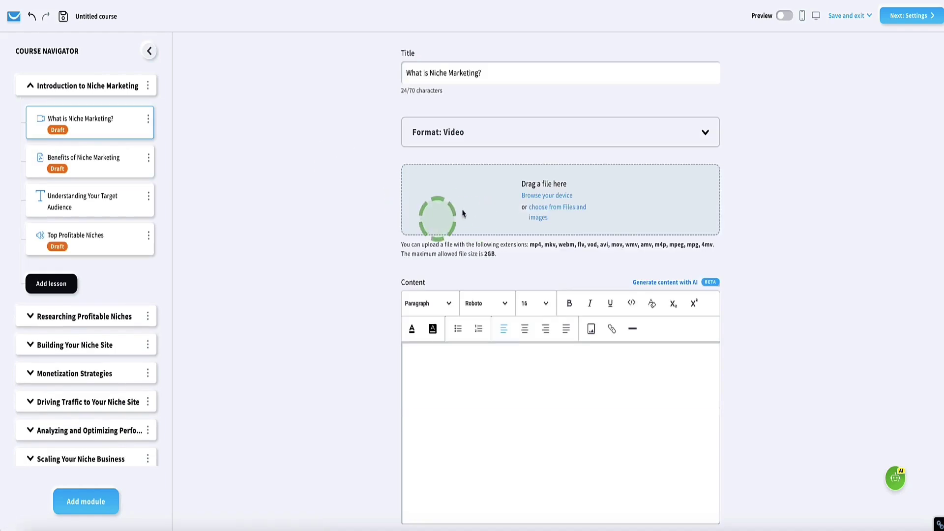
scroll(442, 354, down, 2)
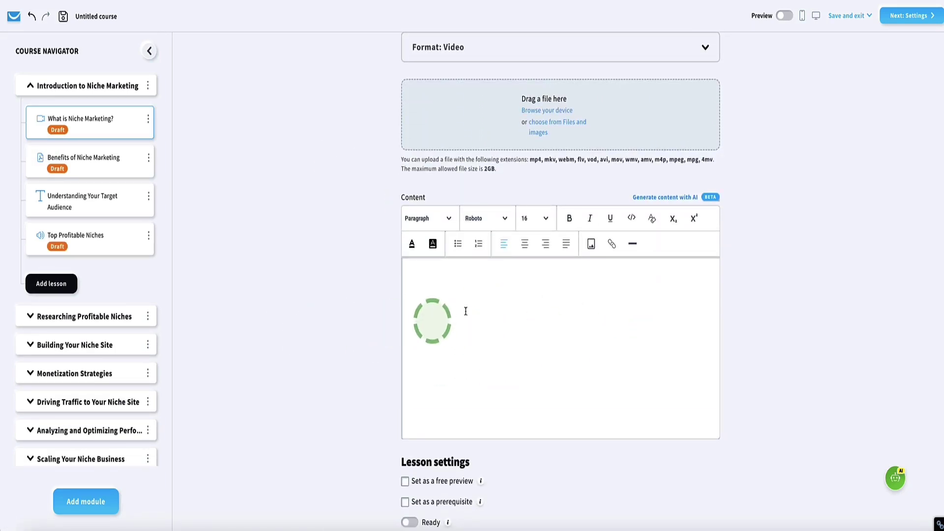
scroll(295, 294, up, 1)
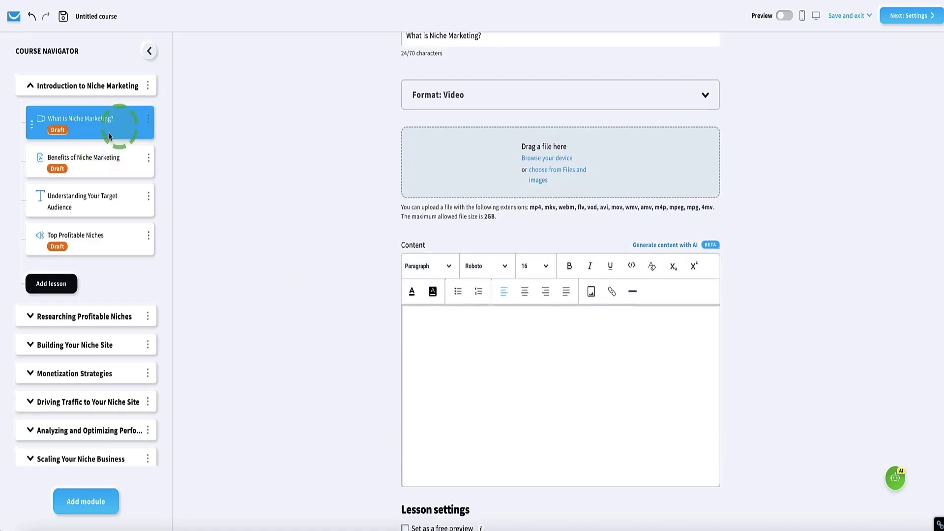
scroll(355, 192, down, 1)
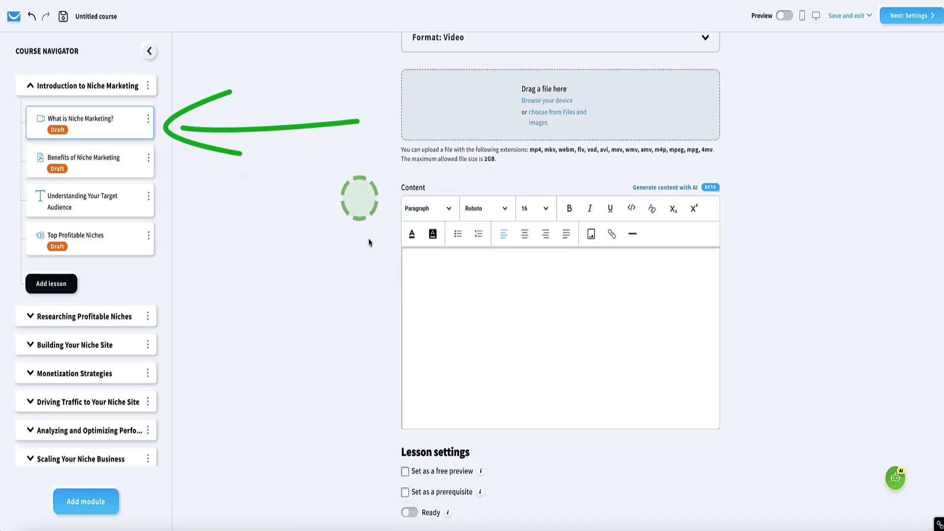
click(405, 472)
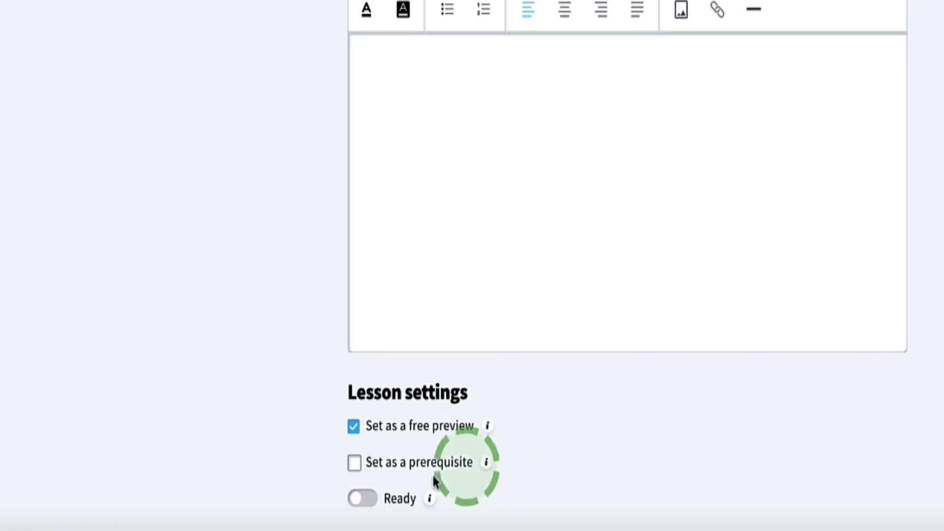
drag(473, 465, 408, 471)
click(408, 471)
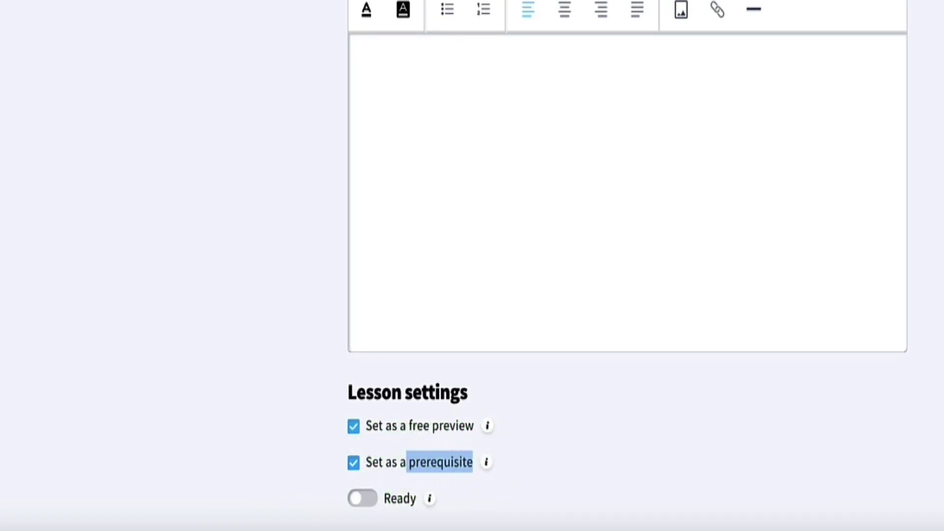
Switch the What is Niche Marketing? lesson's Ready toggle on.
click(132, 336)
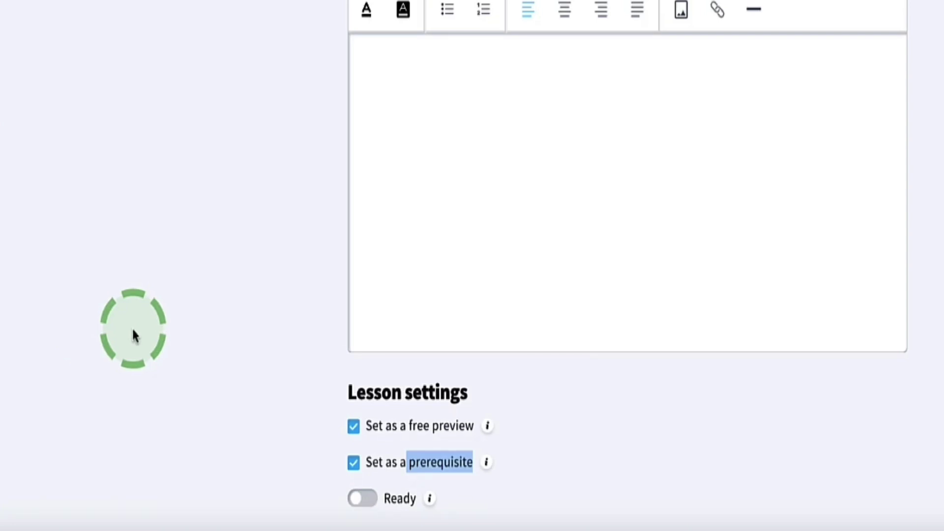
click(339, 466)
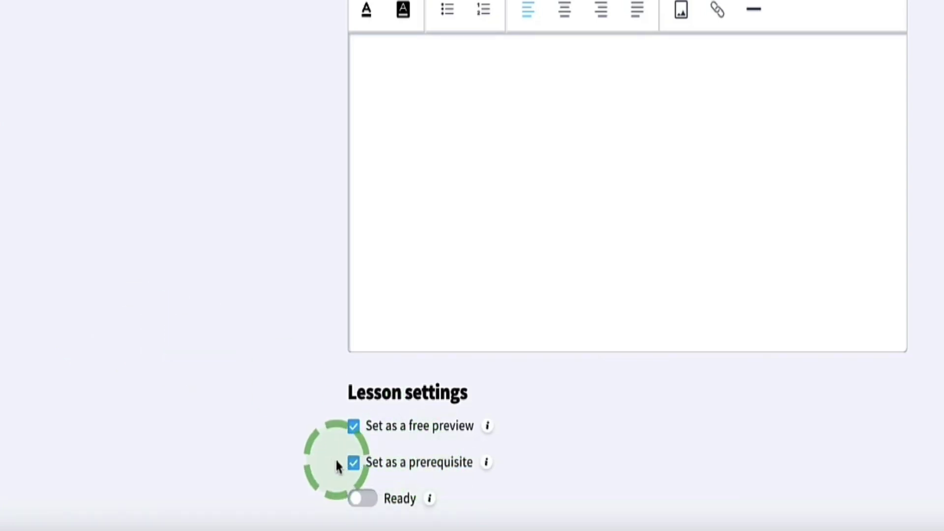
click(32, 353)
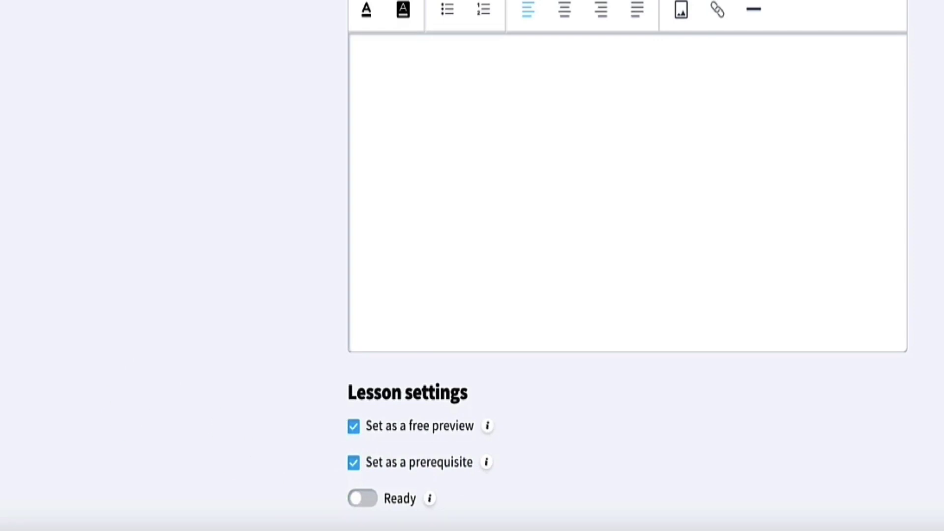
drag(475, 486, 357, 470)
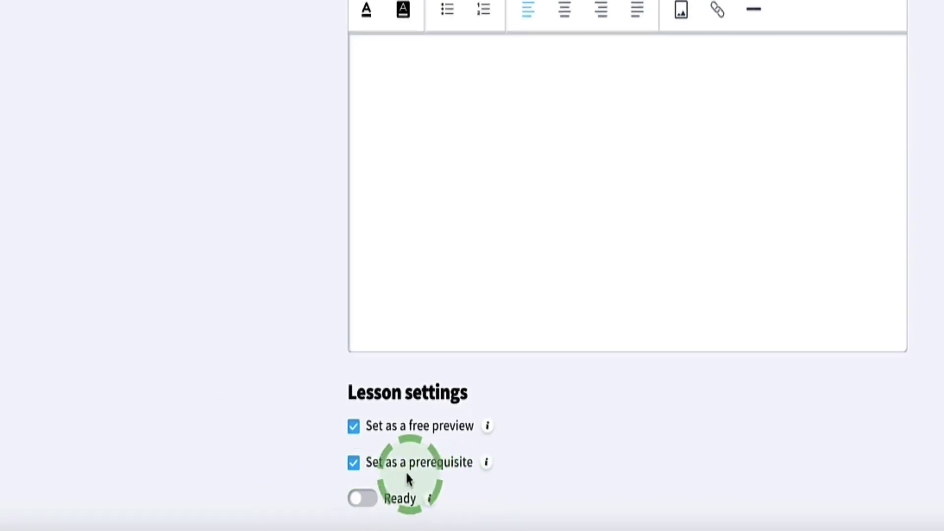
click(539, 471)
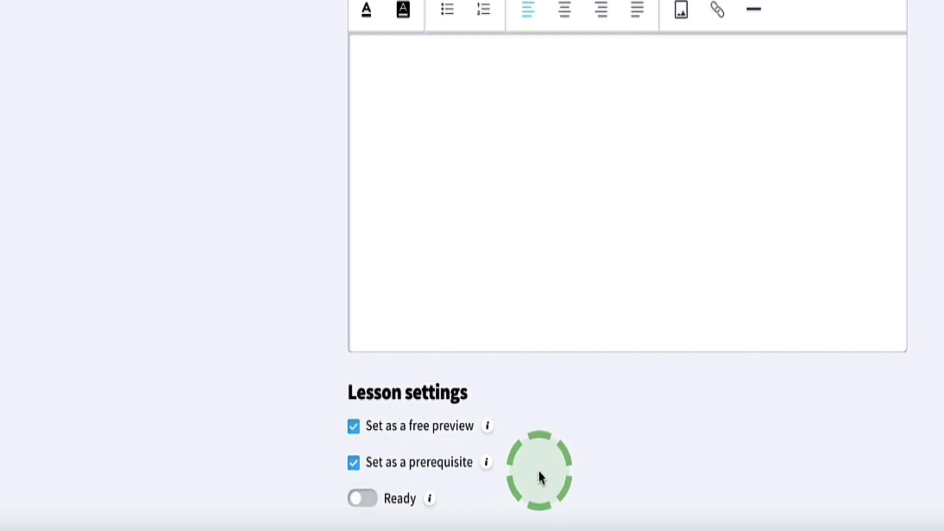
click(357, 501)
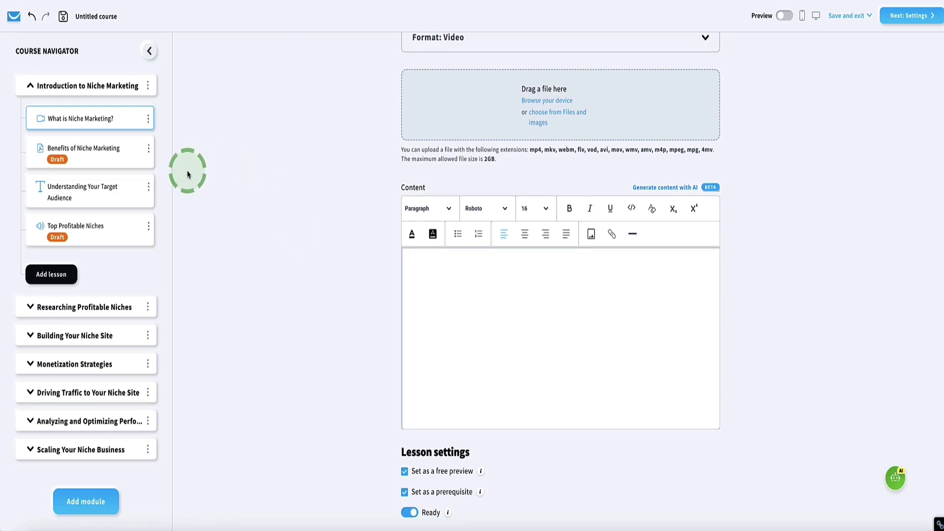
scroll(104, 222, down, 2)
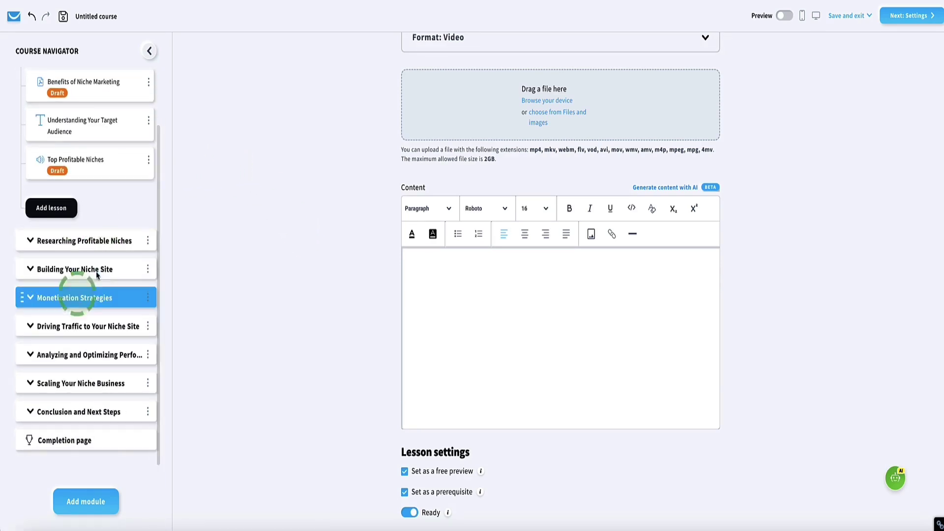
Expand the Researching Profitable Niches and Building Your Niche Site modules in the Course Navigator.
scroll(69, 247, up, 2)
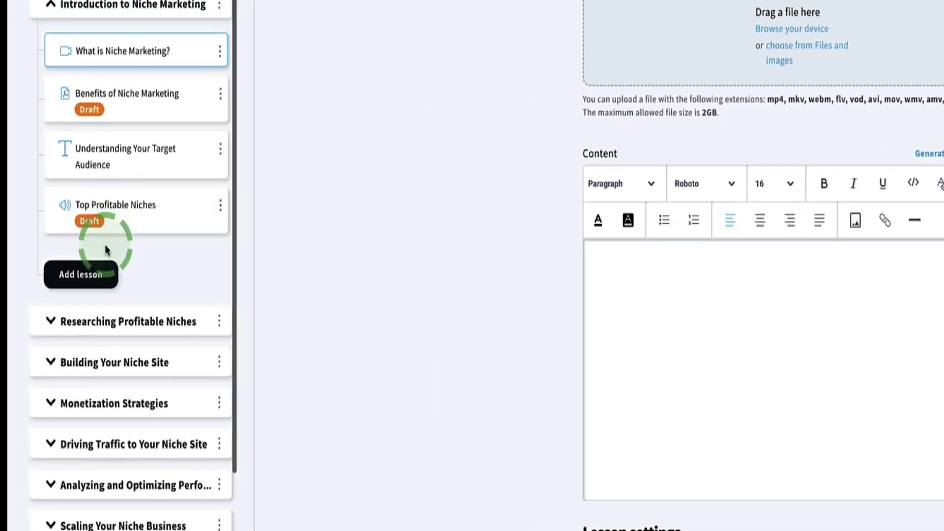
scroll(89, 239, down, 2)
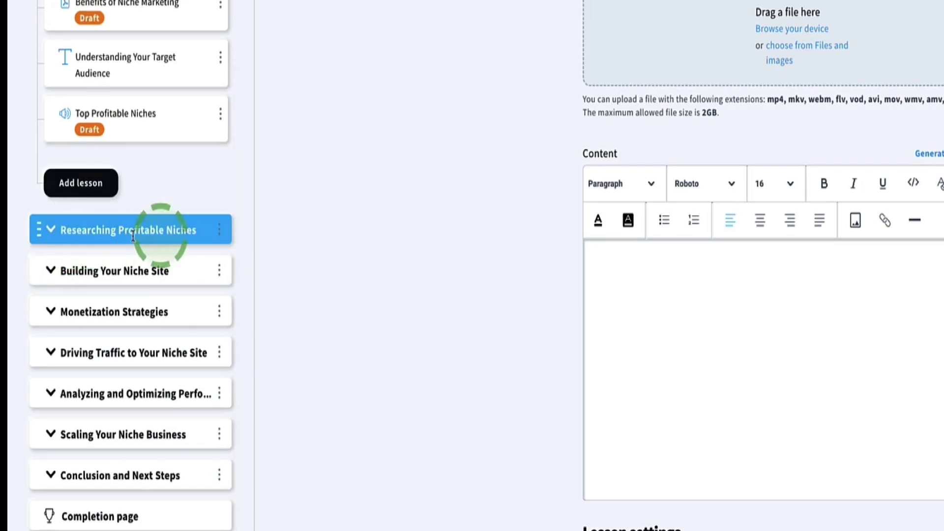
click(49, 229)
scroll(50, 231, down, 2)
scroll(120, 233, down, 1)
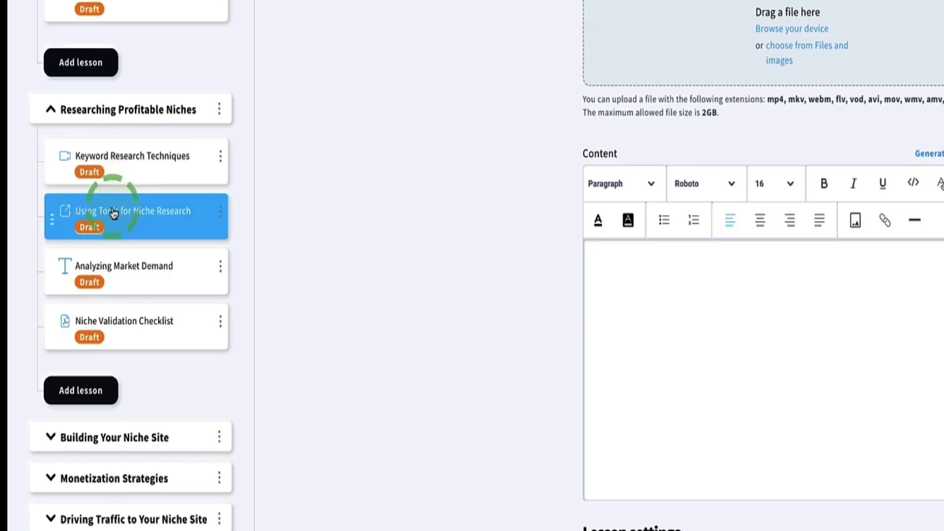
scroll(134, 187, down, 1)
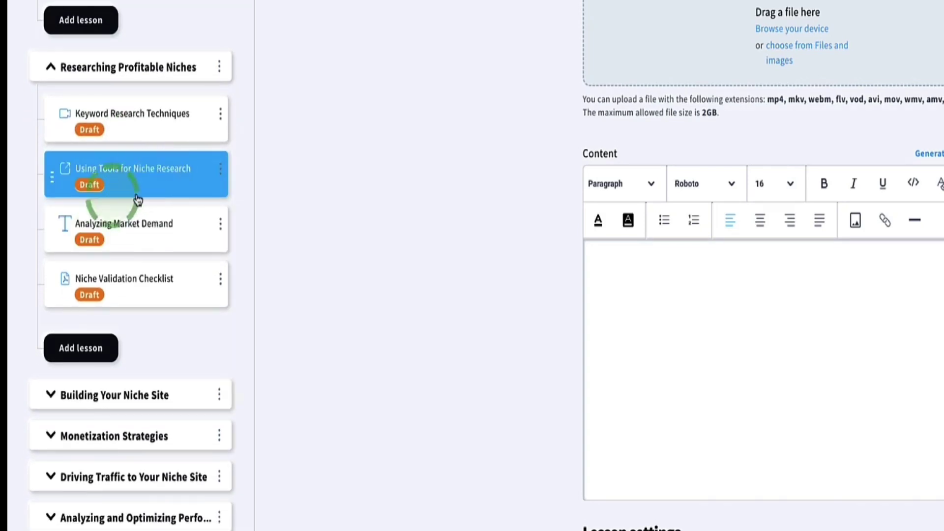
scroll(116, 194, down, 1)
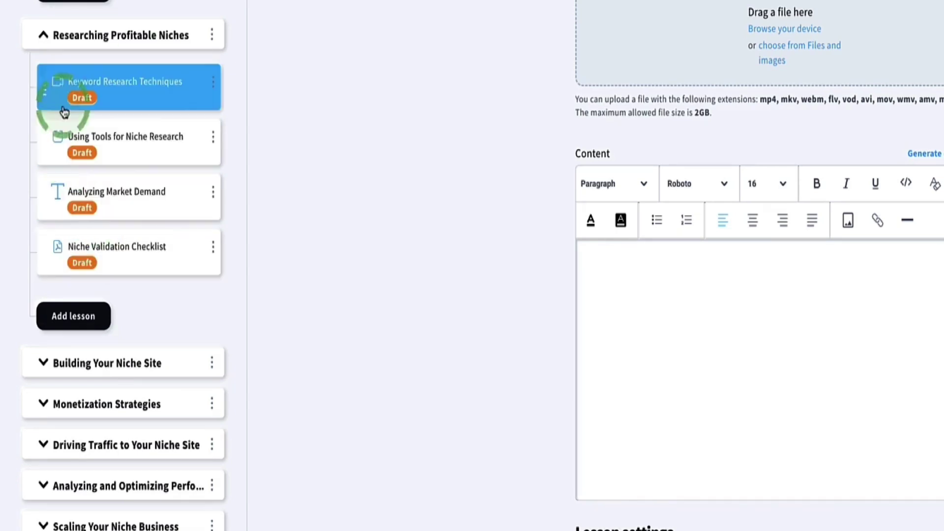
click(46, 35)
click(47, 271)
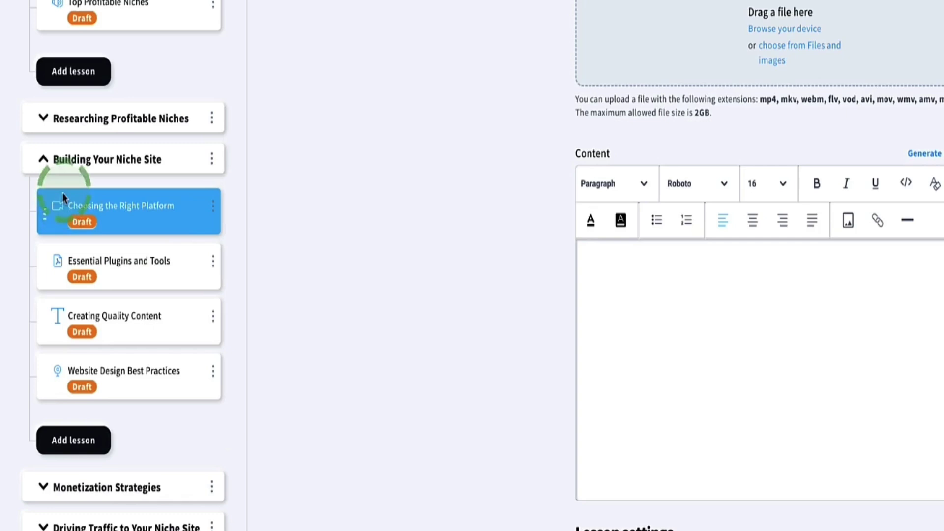
Expand the Monetization Strategies module to view its lessons, then collapse it again.
scroll(99, 181, down, 1)
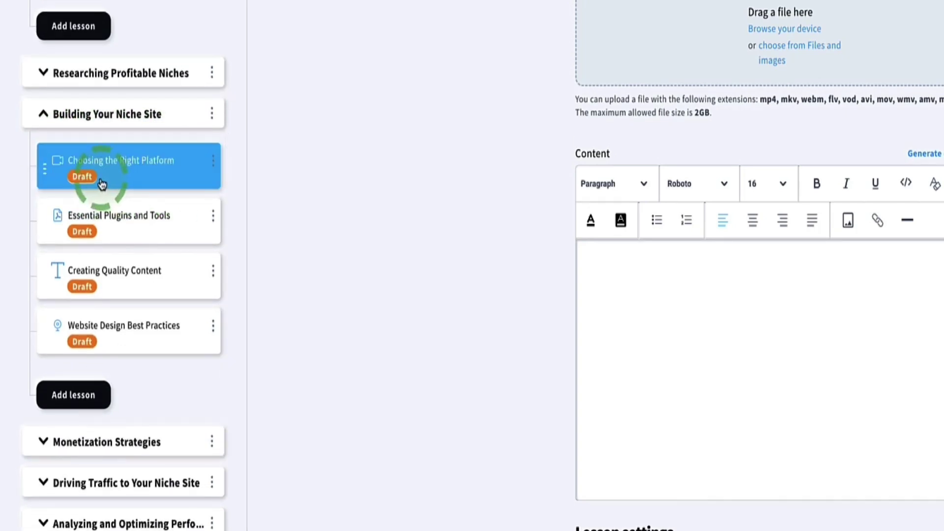
scroll(96, 212, down, 1)
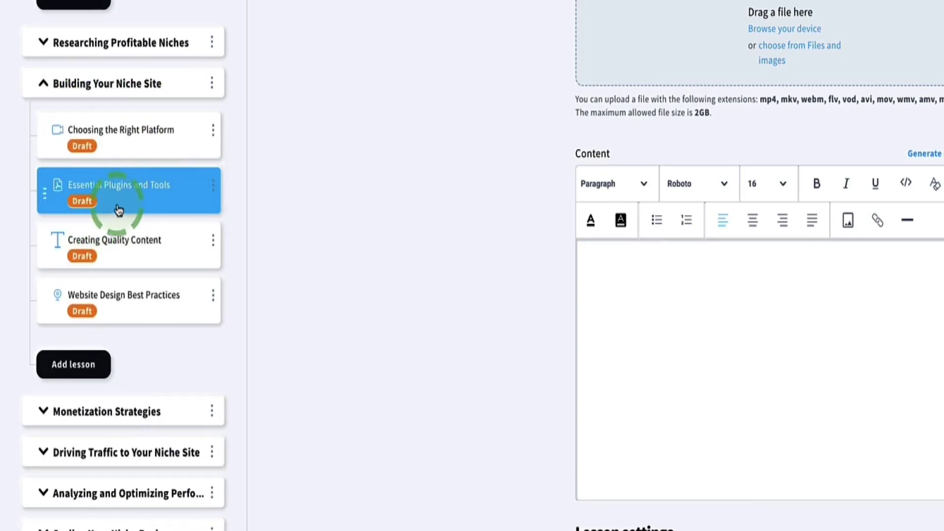
scroll(118, 210, down, 1)
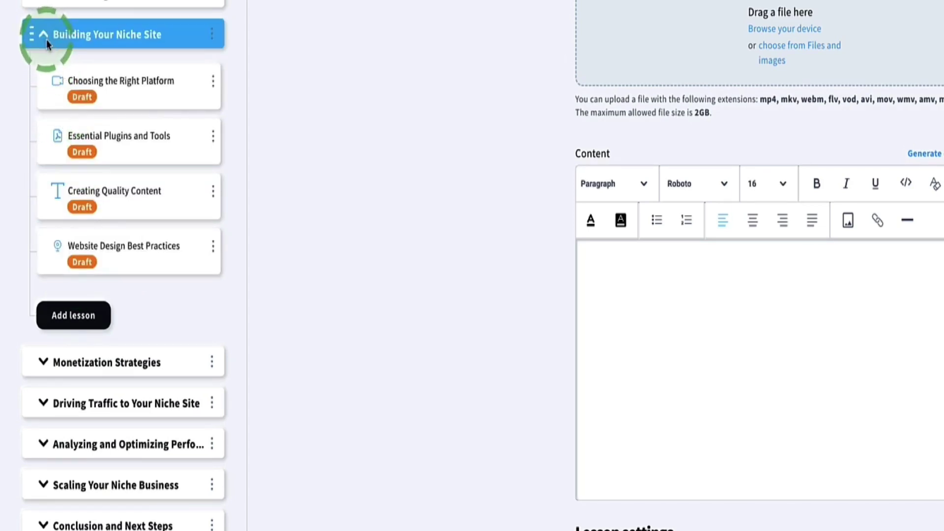
scroll(54, 344, down, 1)
click(63, 317)
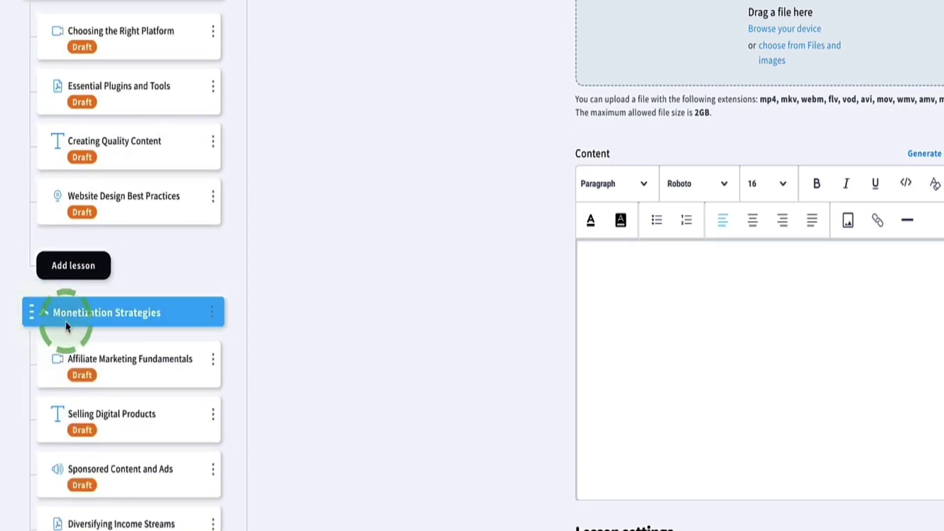
scroll(98, 308, down, 2)
scroll(126, 245, down, 1)
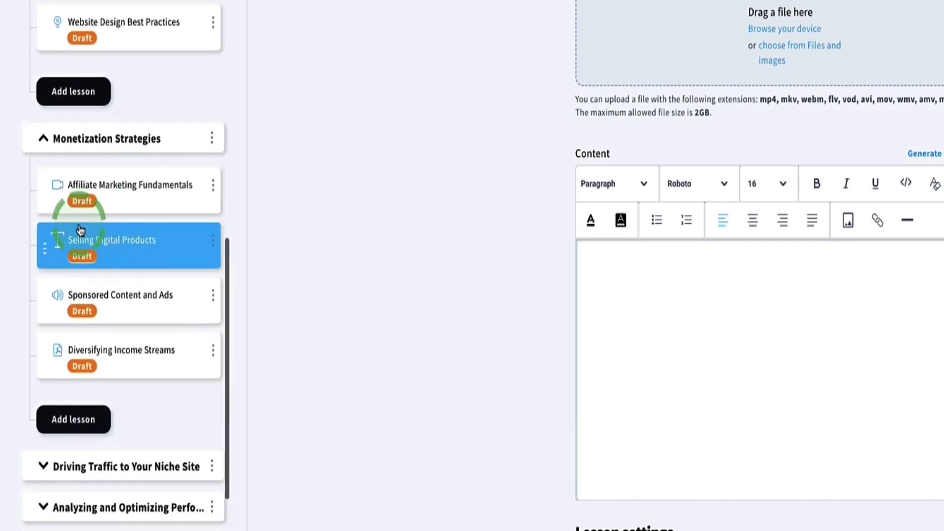
scroll(99, 261, down, 1)
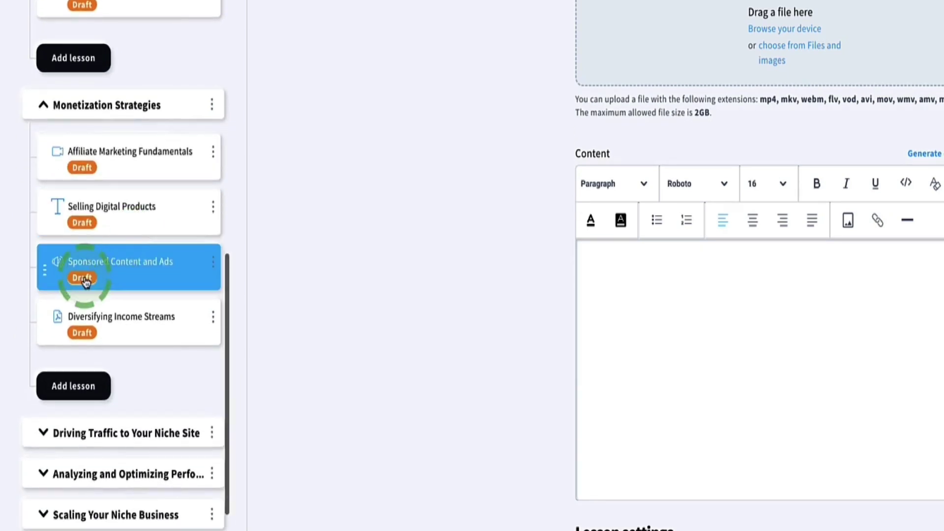
scroll(98, 285, down, 1)
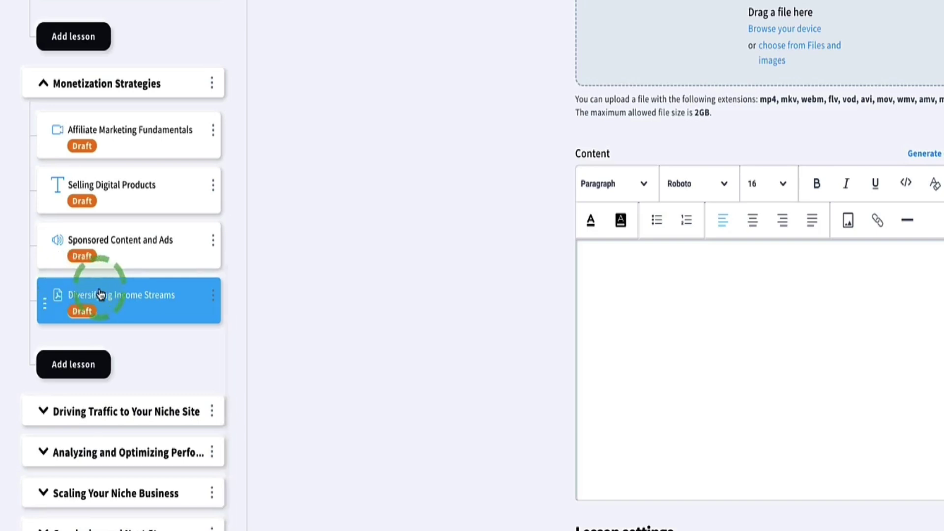
click(48, 89)
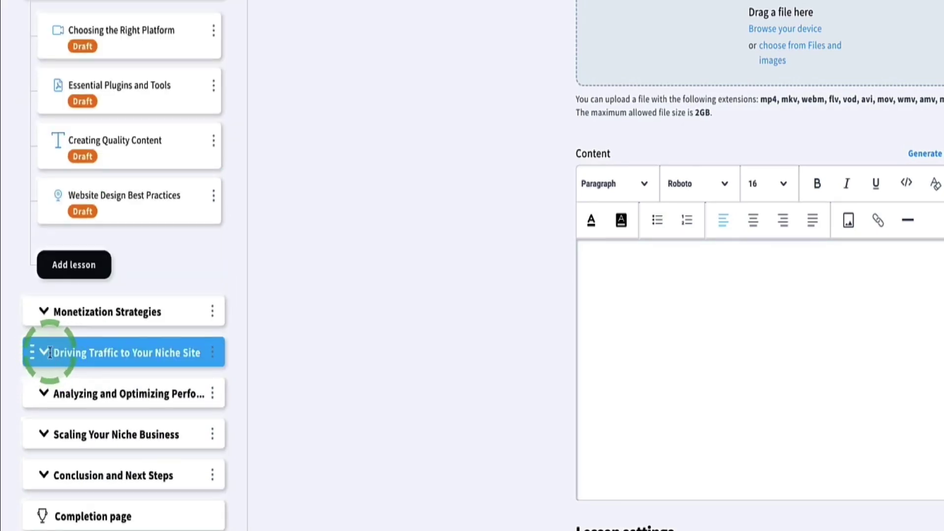
Expand Driving Traffic to Your Niche Site, Analyzing and Optimizing Performance, and Conclusion and Next Steps.
click(44, 352)
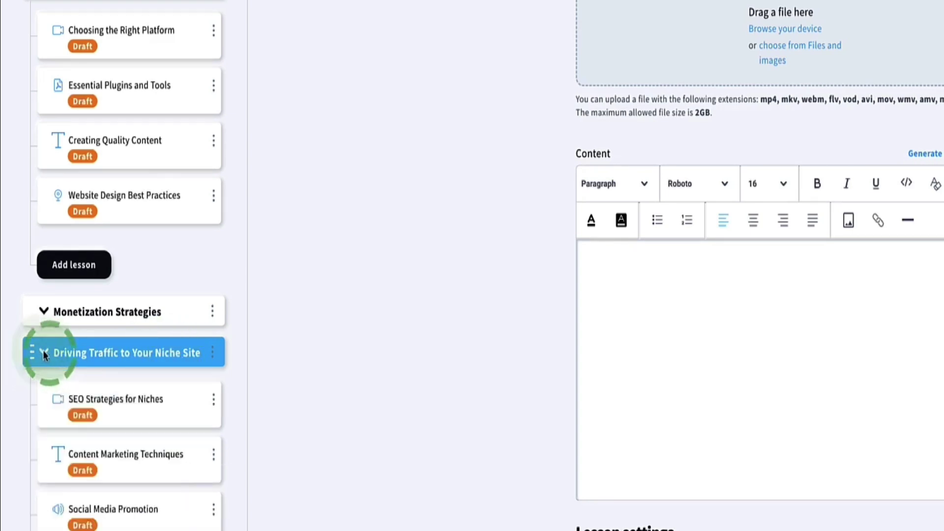
scroll(85, 356, down, 3)
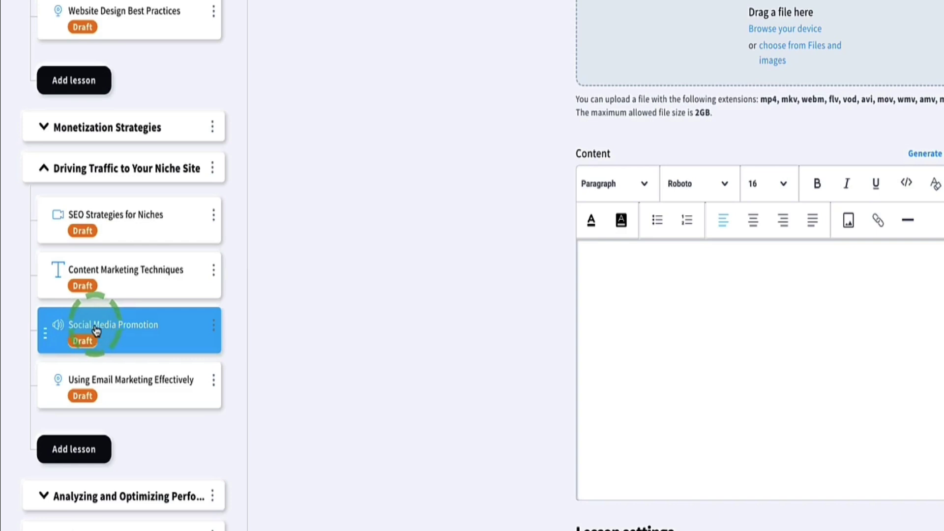
scroll(103, 332, down, 1)
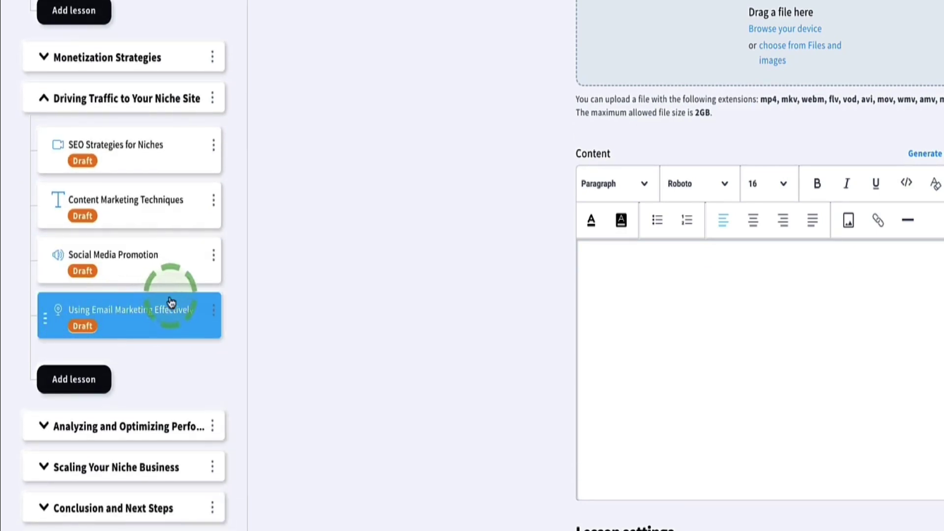
scroll(147, 308, down, 1)
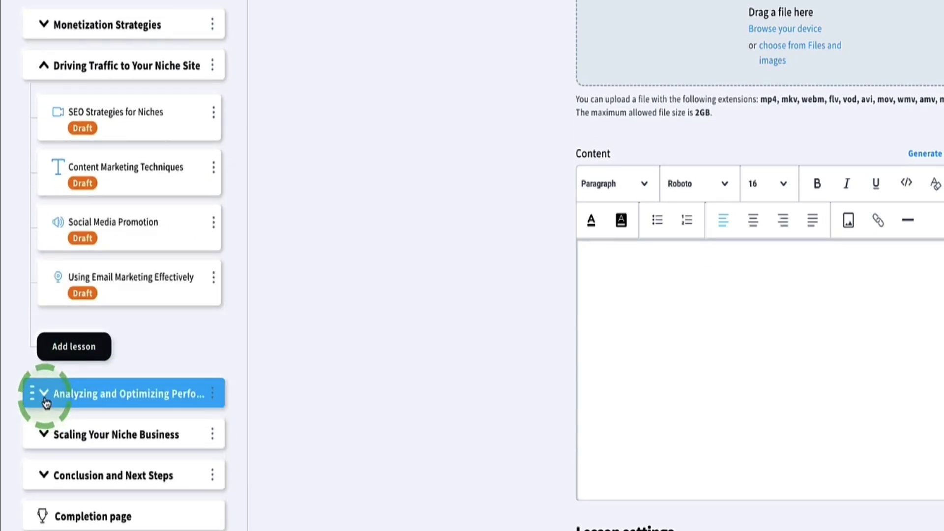
click(46, 402)
scroll(90, 409, down, 5)
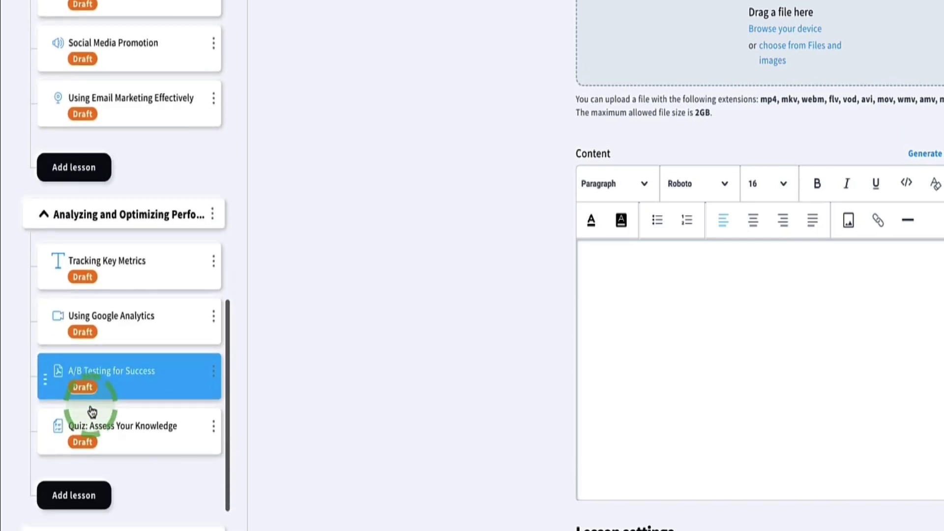
scroll(63, 422, down, 4)
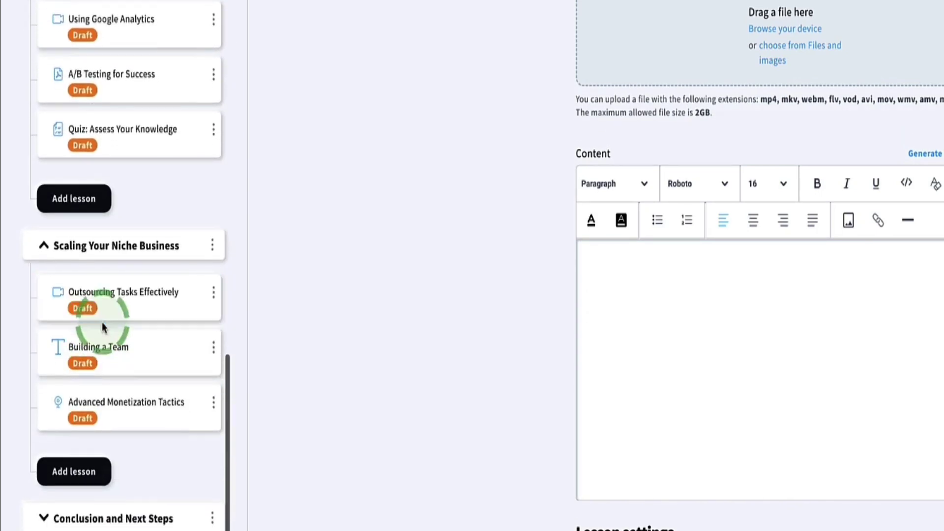
click(45, 475)
scroll(116, 396, down, 3)
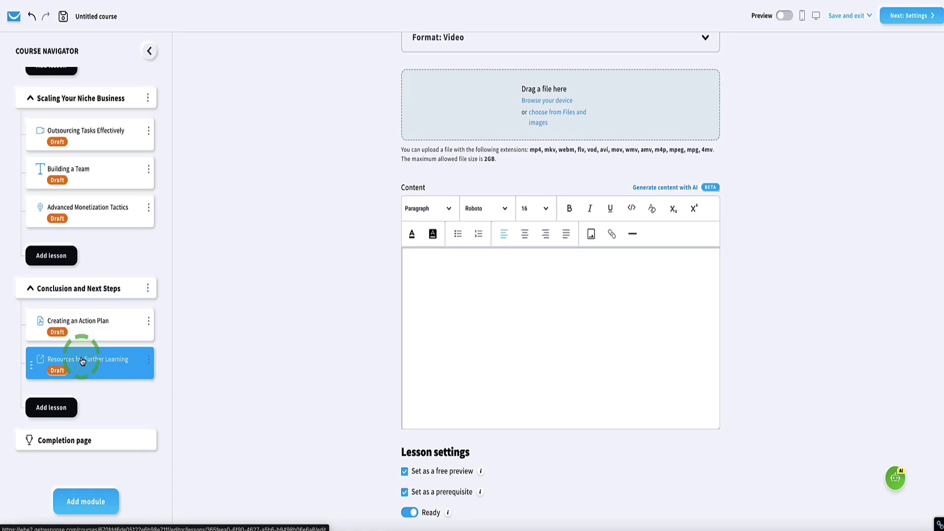
Open the Completion page and select 'Use a certificate I created' for its certificate.
click(61, 436)
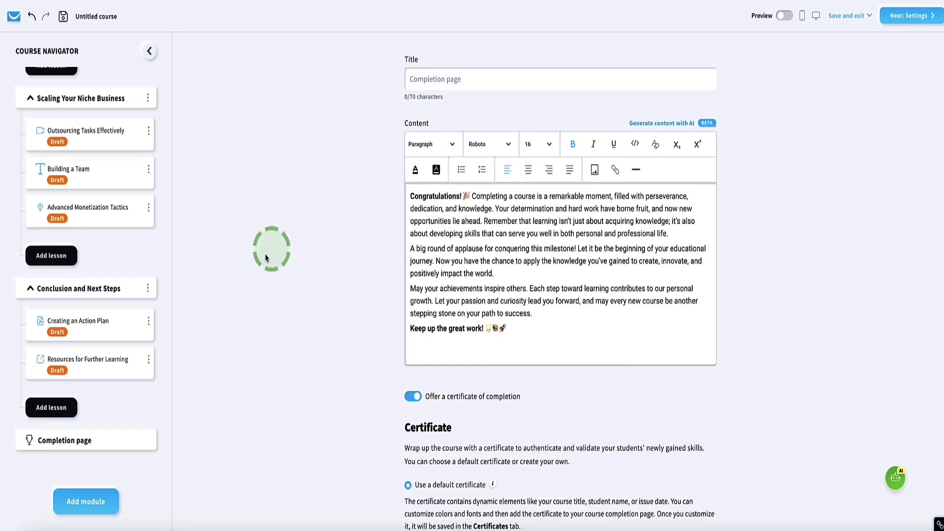
scroll(354, 252, down, 3)
scroll(354, 252, down, 1)
mouse_move(476, 456)
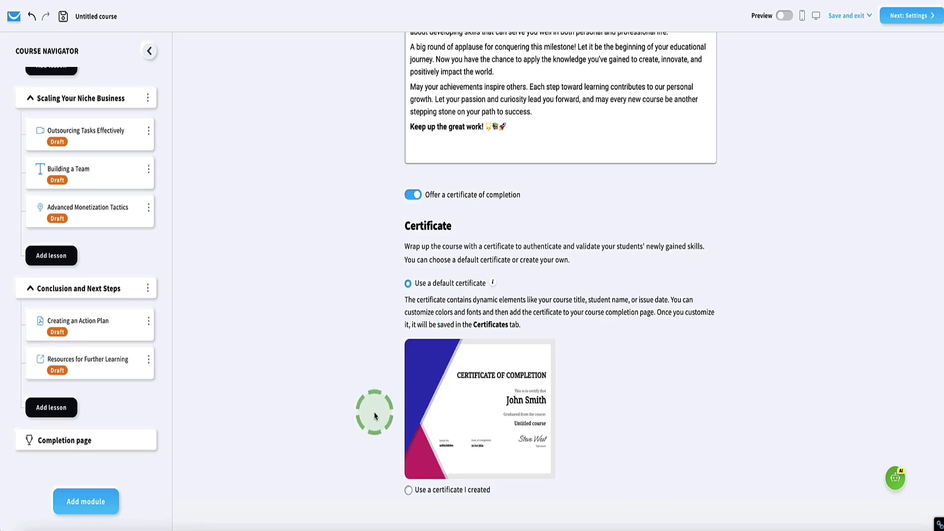
click(410, 491)
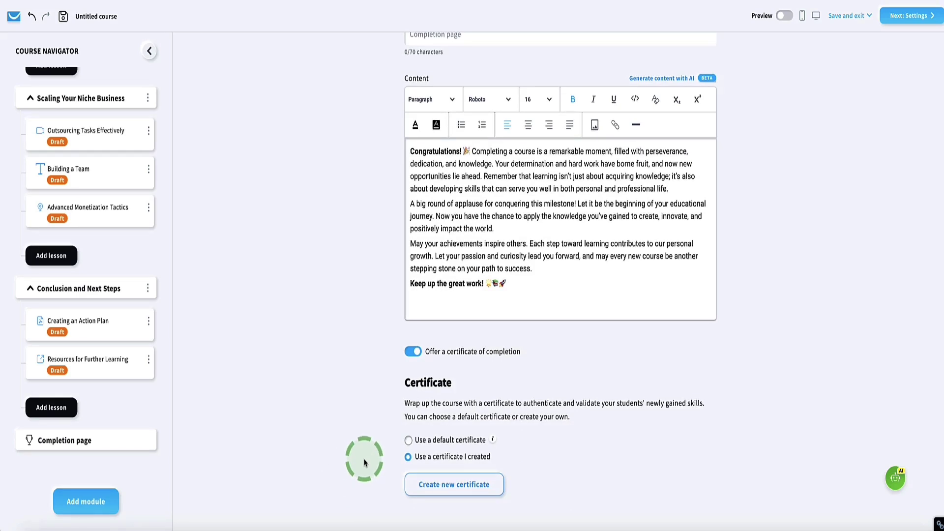
Create a certificate named 'ejf' from the Certificate #09 template, save it, and finish.
click(453, 486)
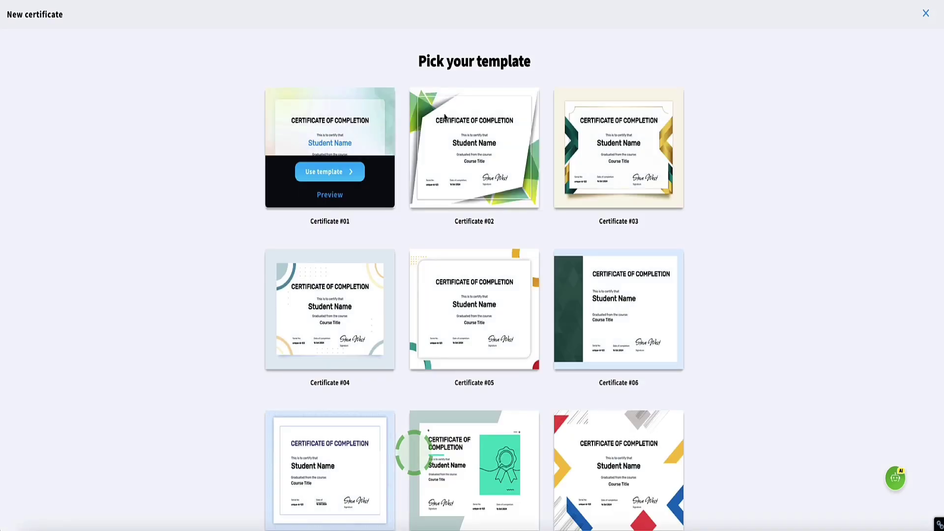
scroll(474, 127, down, 10)
scroll(474, 127, down, 15)
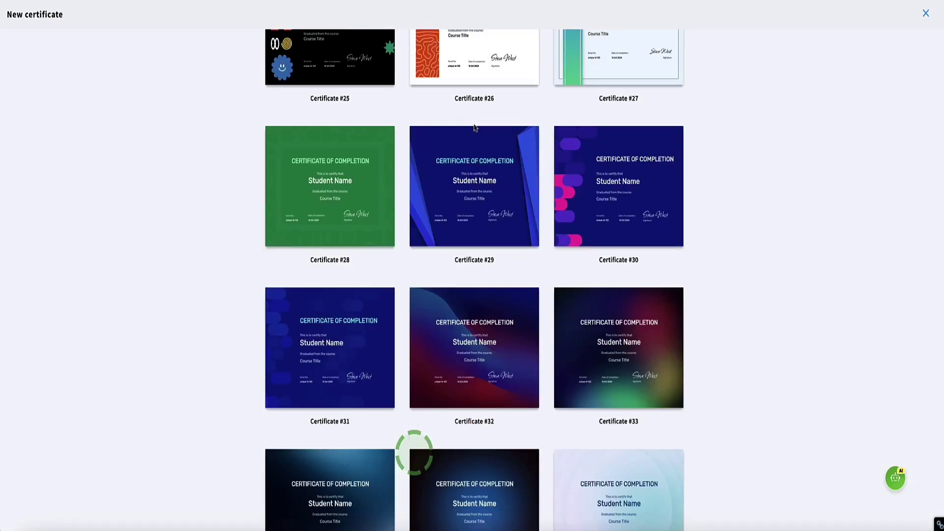
scroll(474, 127, down, 15)
scroll(475, 127, up, 15)
scroll(476, 127, up, 15)
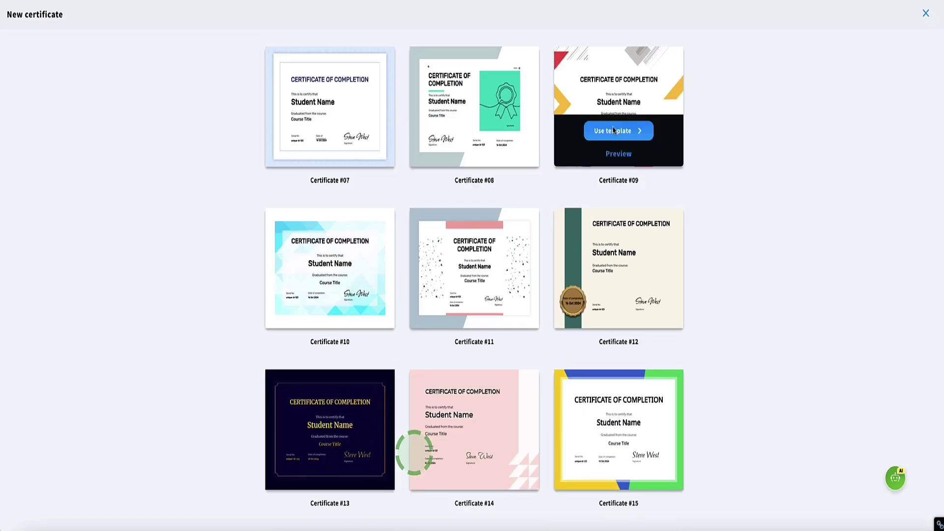
click(615, 131)
text(ejfergf)
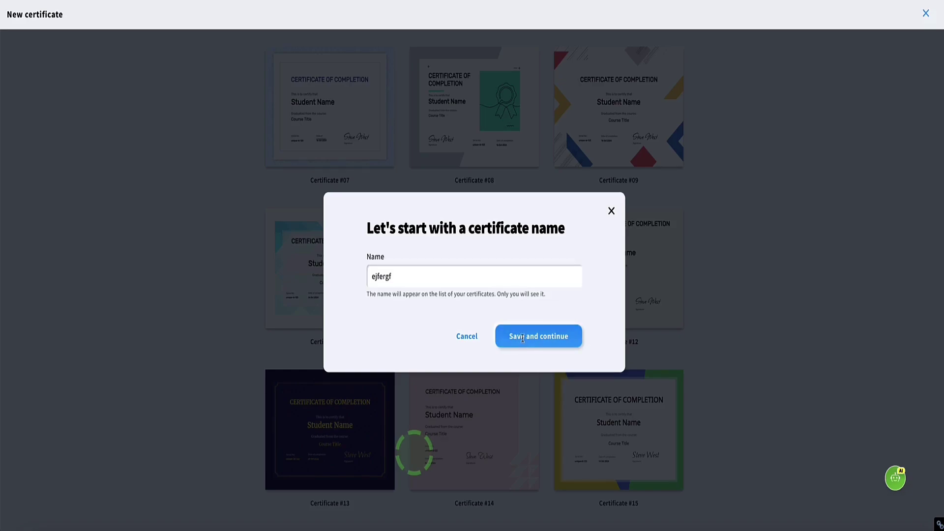
click(523, 339)
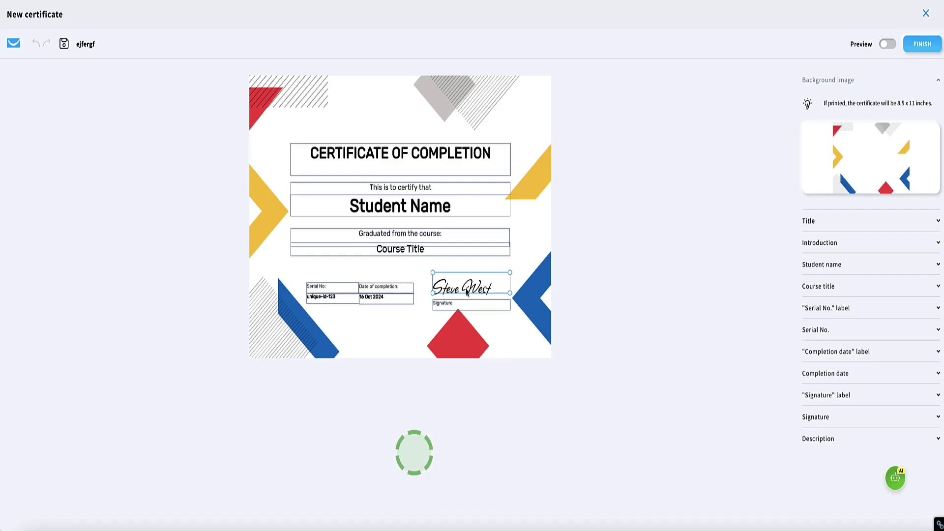
click(923, 45)
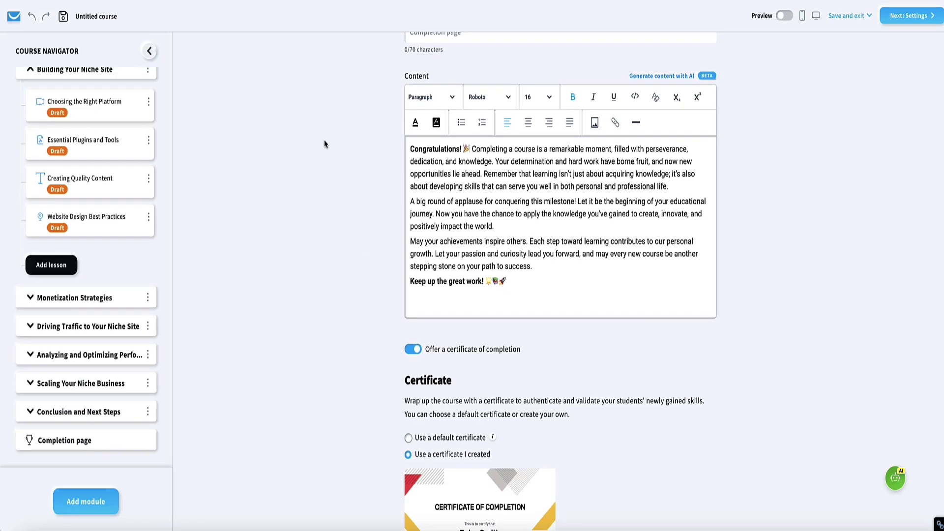
Open Website Design Best Practices, start creating a webinar, and view the Webinars Reports tab.
click(72, 224)
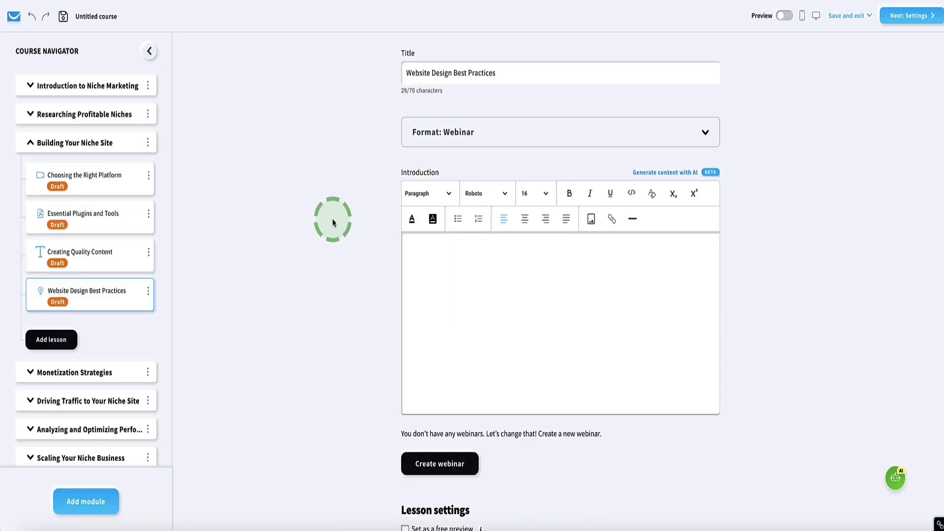
scroll(332, 221, down, 2)
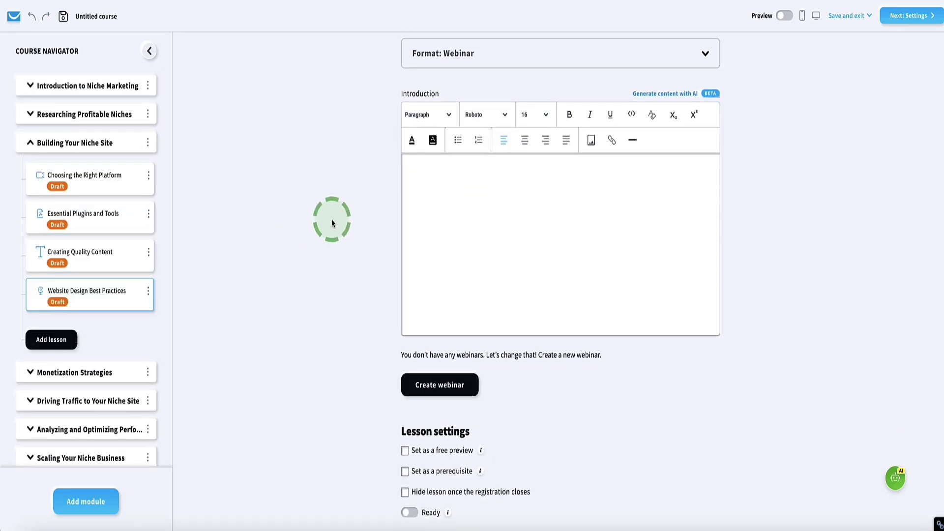
click(436, 392)
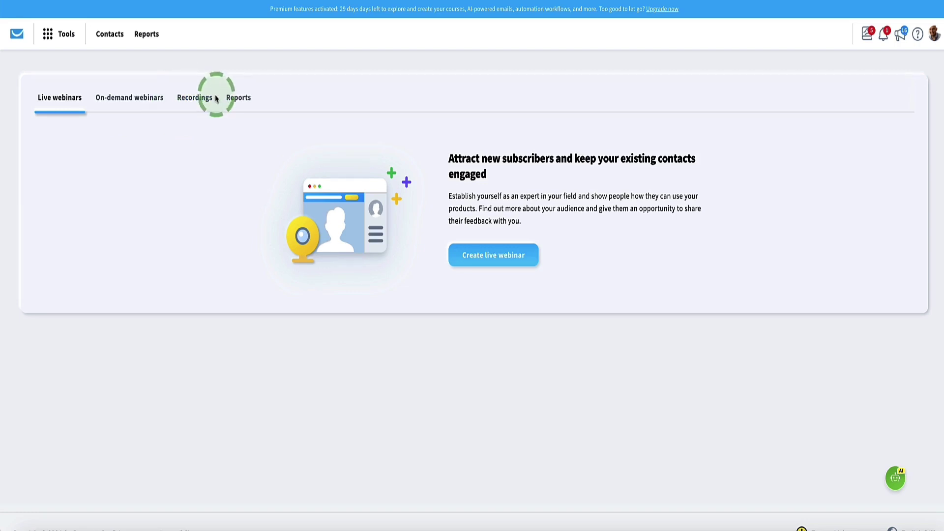
click(233, 100)
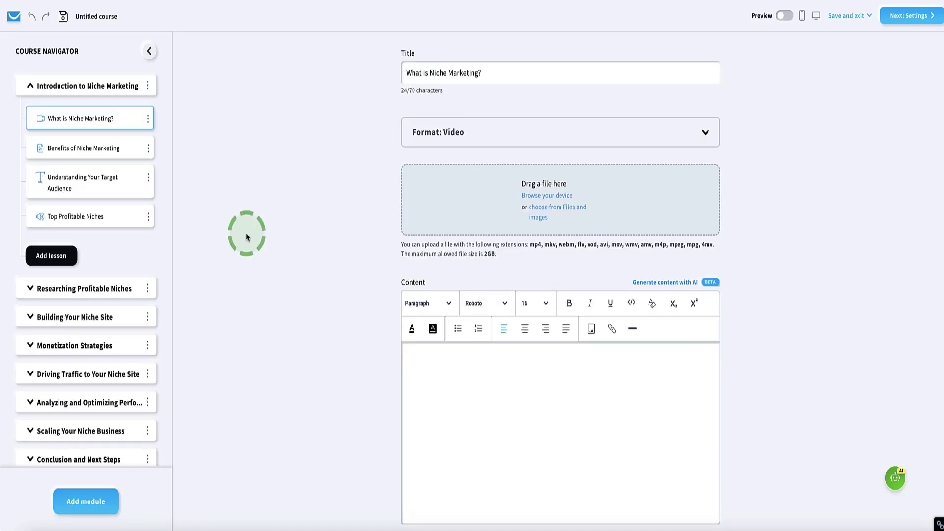
Expand Analyzing and Optimizing Performance and review the five questions of Quiz: Assess Your Knowledge.
scroll(247, 236, down, 2)
scroll(247, 237, up, 1)
scroll(82, 347, down, 1)
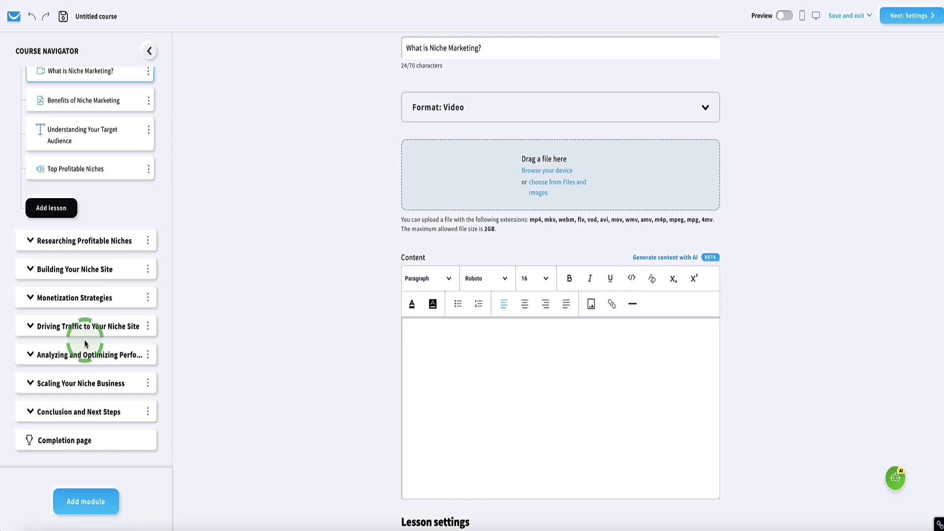
click(85, 344)
scroll(38, 359, down, 1)
click(41, 357)
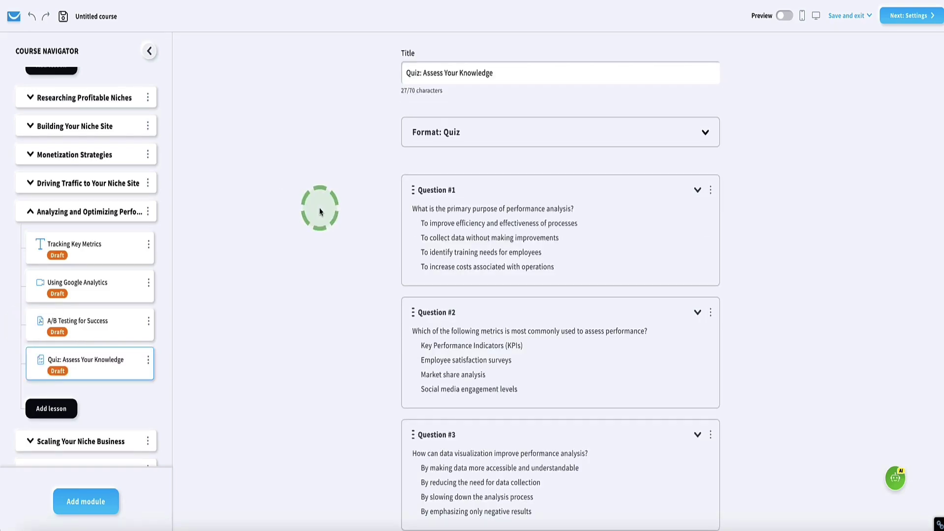
scroll(409, 224, down, 10)
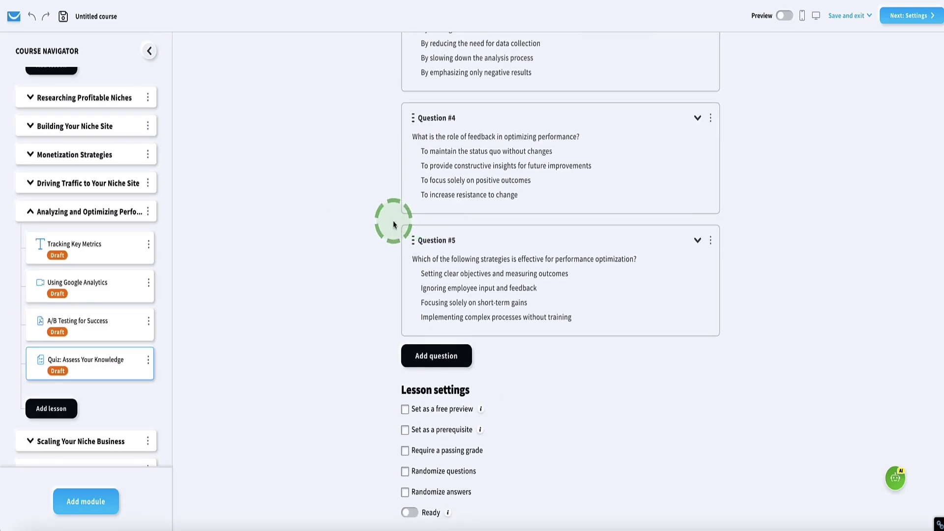
scroll(394, 219, up, 10)
scroll(391, 224, down, 9)
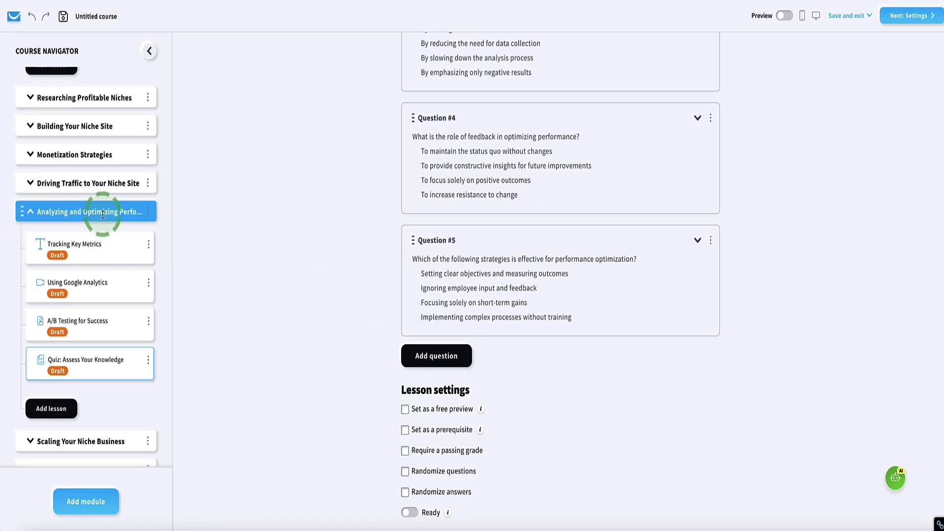
scroll(373, 231, up, 9)
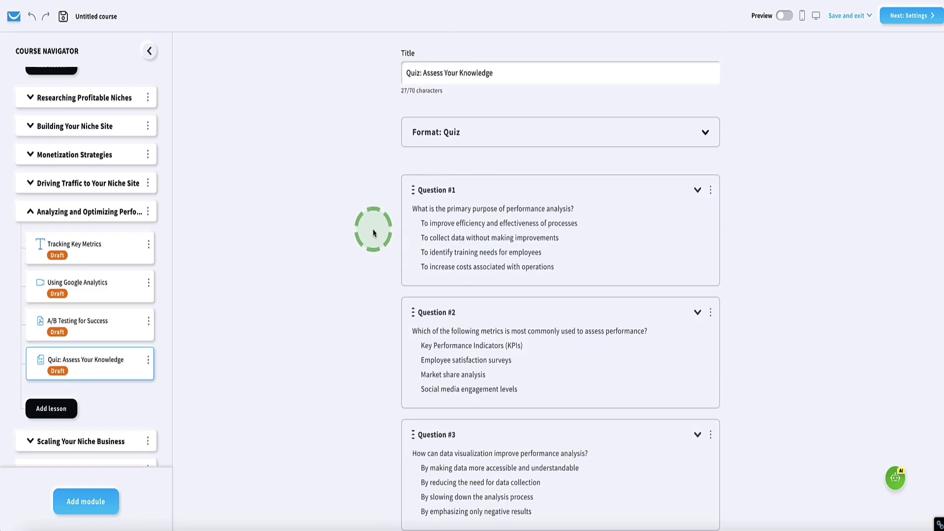
scroll(389, 231, down, 9)
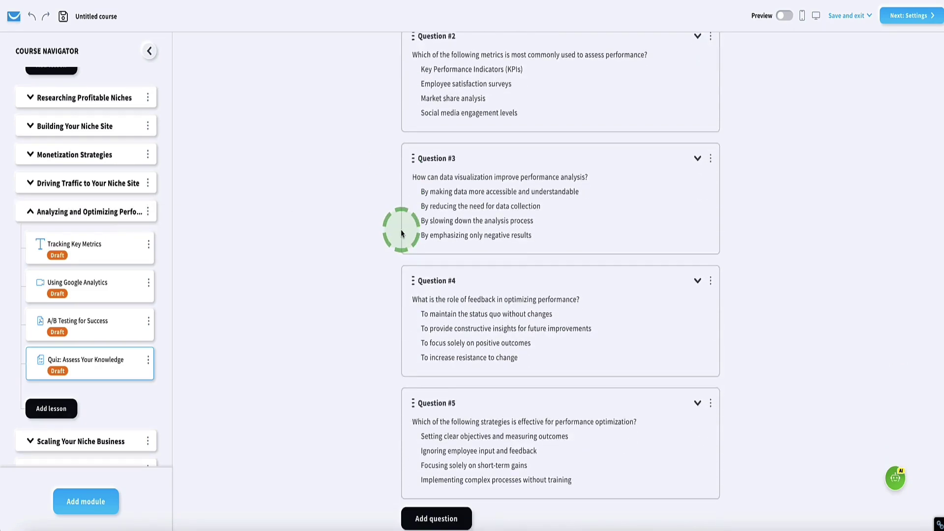
scroll(389, 231, up, 9)
scroll(90, 152, up, 4)
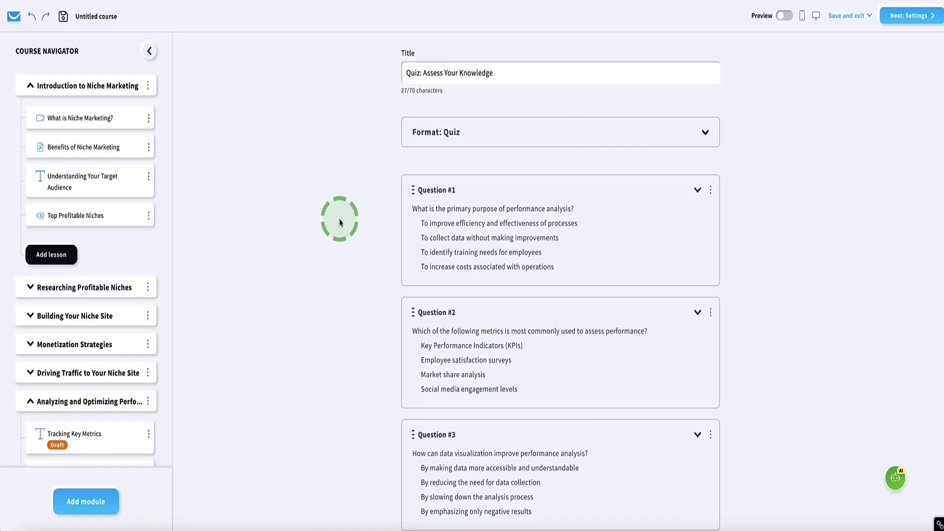
click(784, 16)
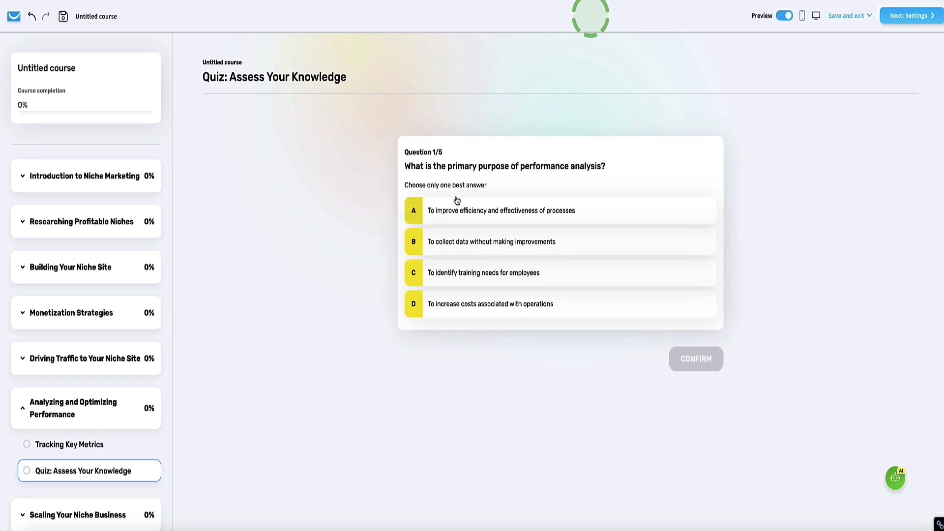
click(437, 214)
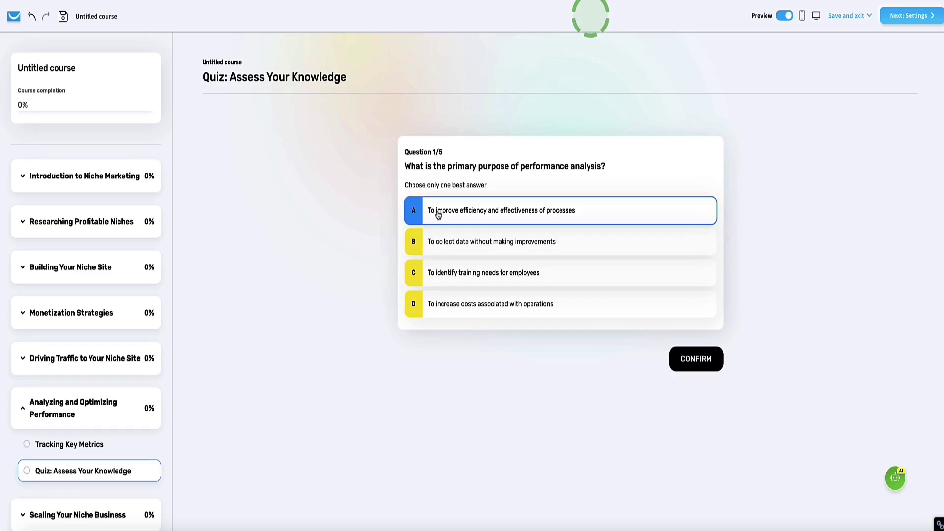
click(693, 360)
drag(593, 364, 422, 344)
click(465, 353)
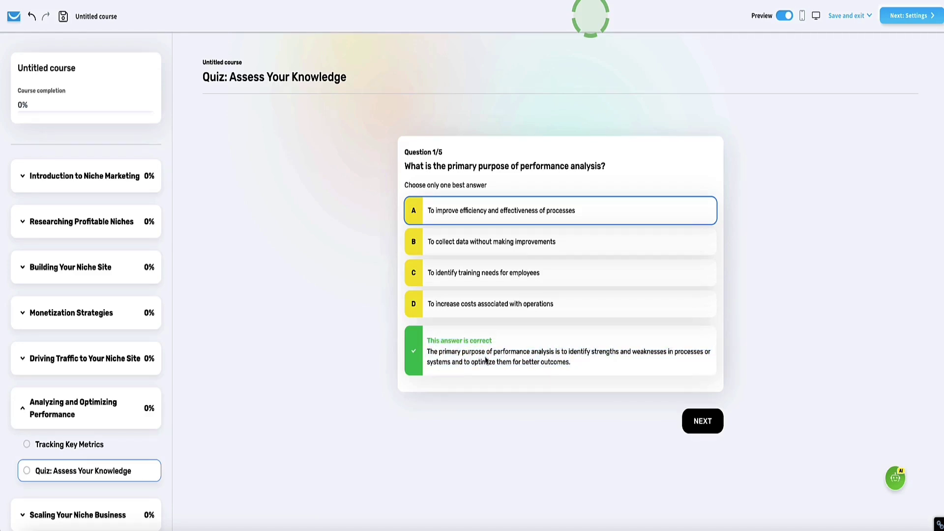
click(698, 424)
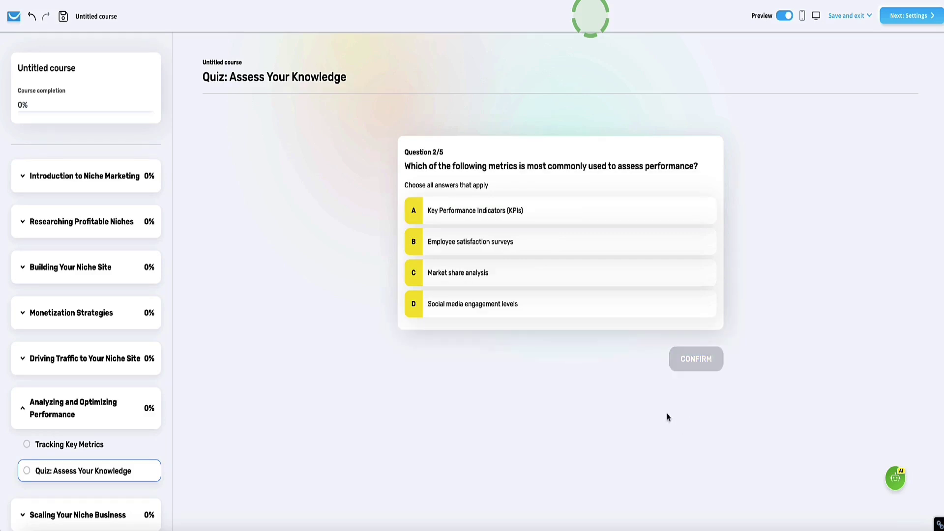
click(423, 304)
click(691, 361)
drag(429, 350, 680, 363)
click(680, 363)
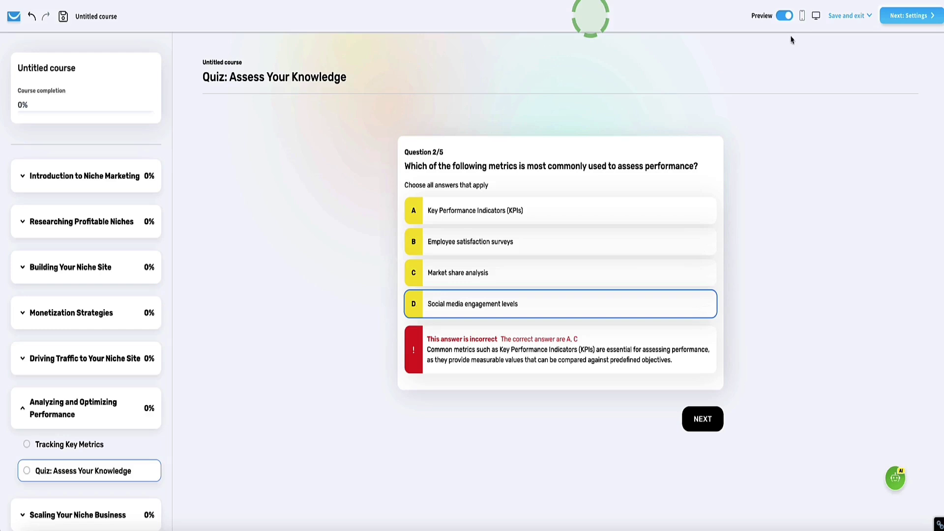
click(785, 16)
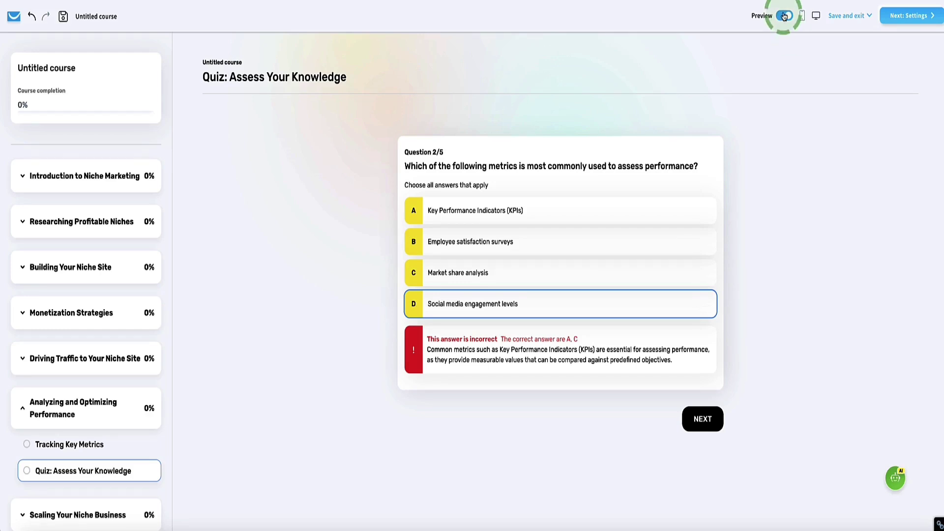
click(786, 18)
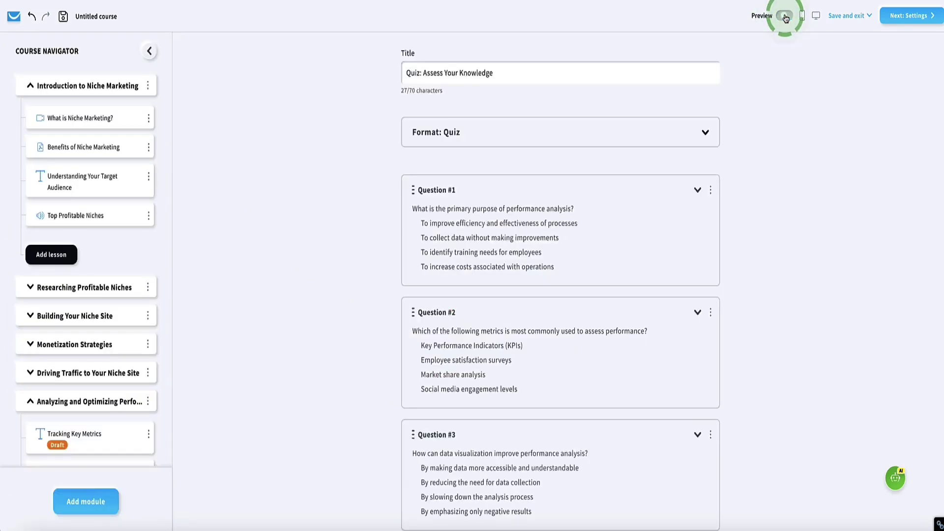
Expand the quiz's Question #1 to review its full details, then collapse it.
scroll(353, 275, down, 9)
scroll(354, 275, up, 10)
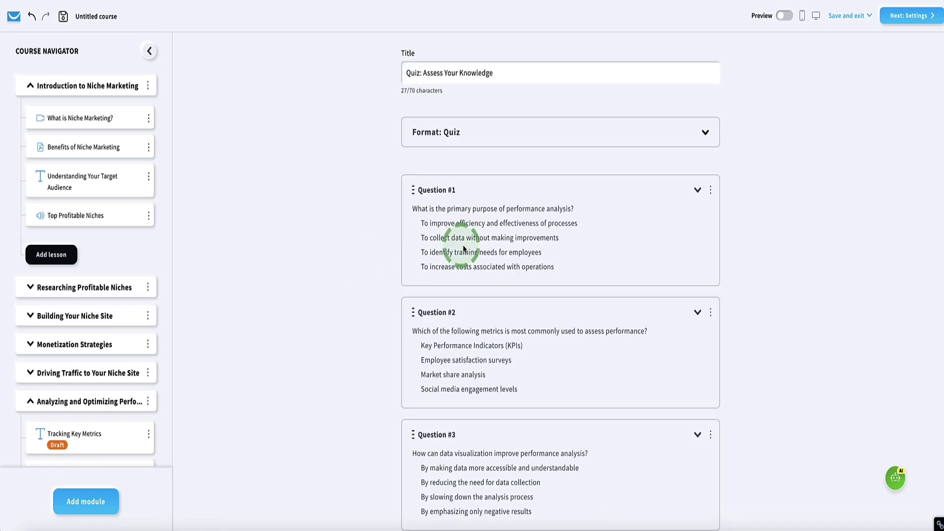
click(697, 190)
scroll(633, 217, down, 3)
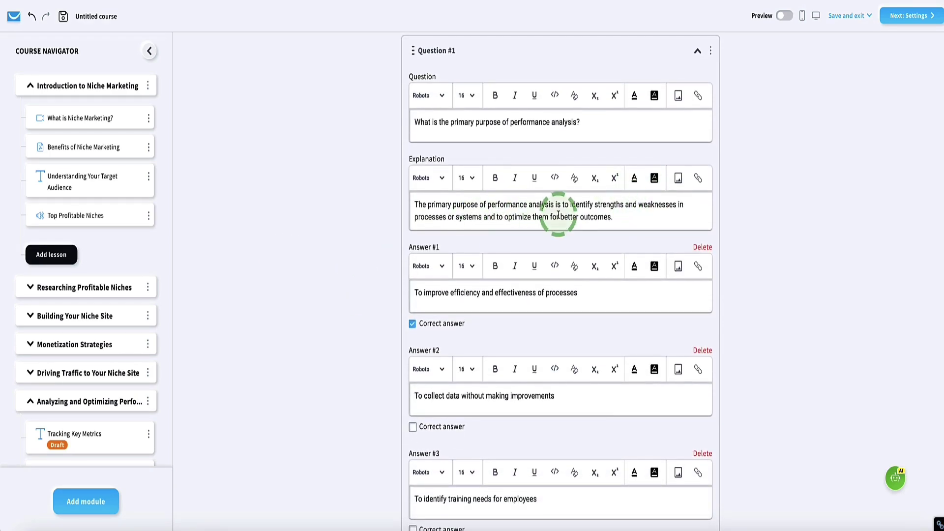
scroll(543, 224, down, 10)
scroll(548, 219, up, 13)
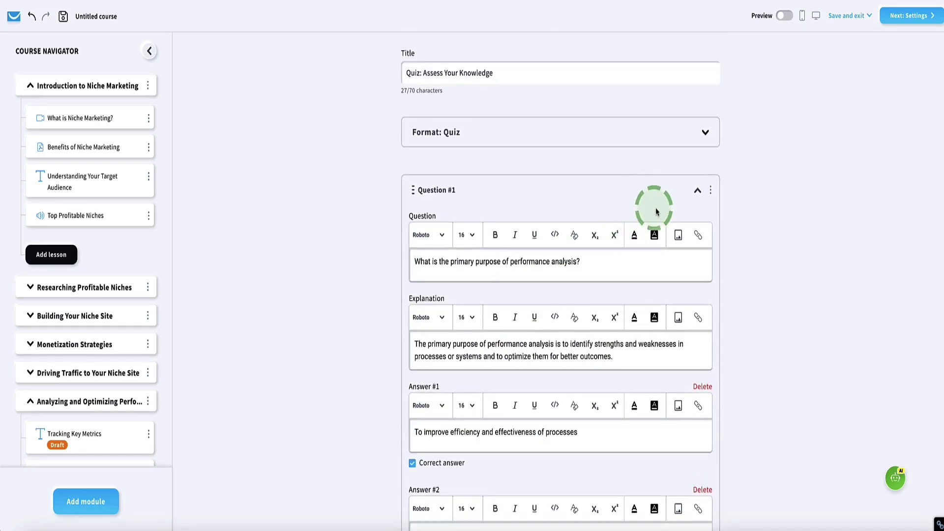
click(699, 191)
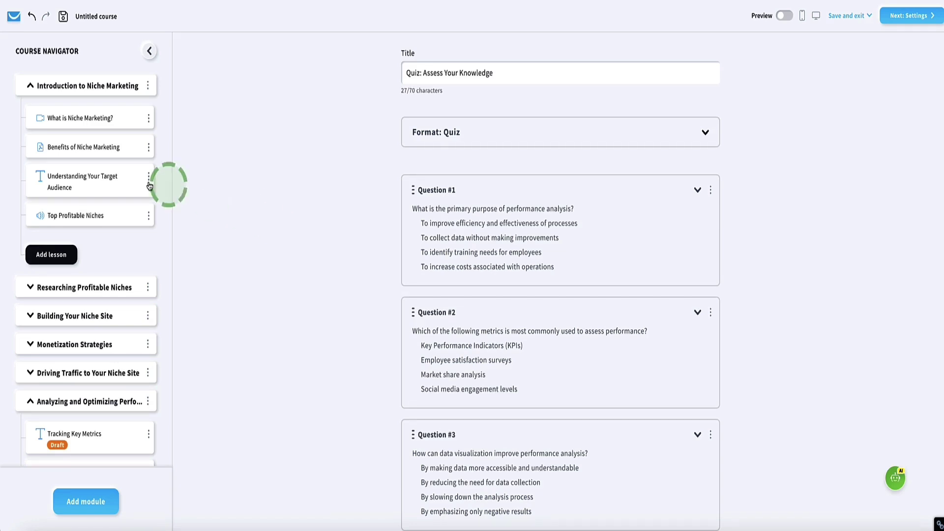
scroll(105, 158, down, 2)
Open Niche Validation Checklist under Researching Profitable Niches and switch it to Ready.
click(30, 216)
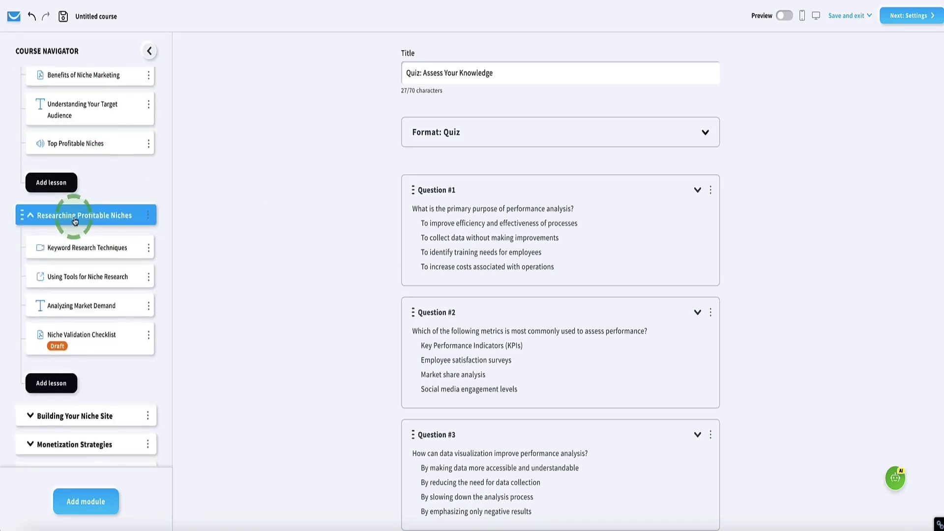
scroll(54, 251, down, 2)
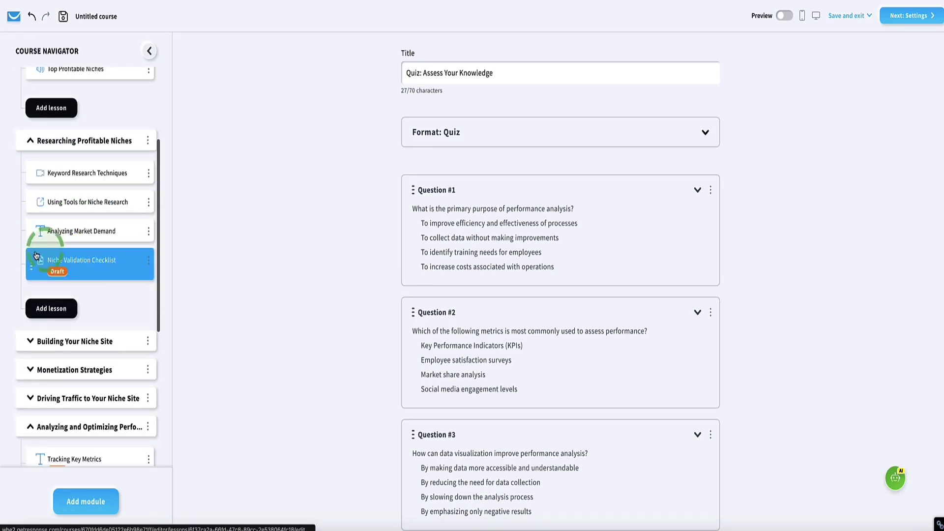
click(69, 268)
click(410, 353)
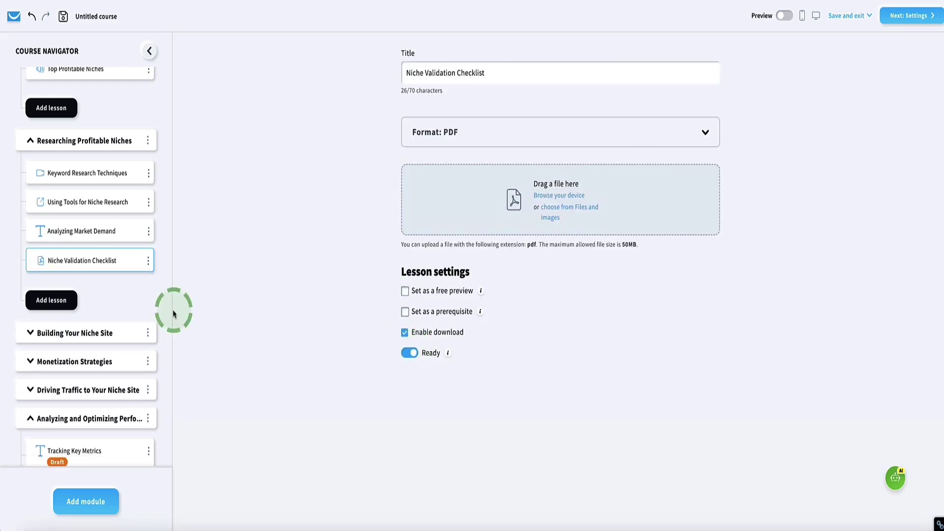
scroll(84, 312, down, 2)
click(28, 254)
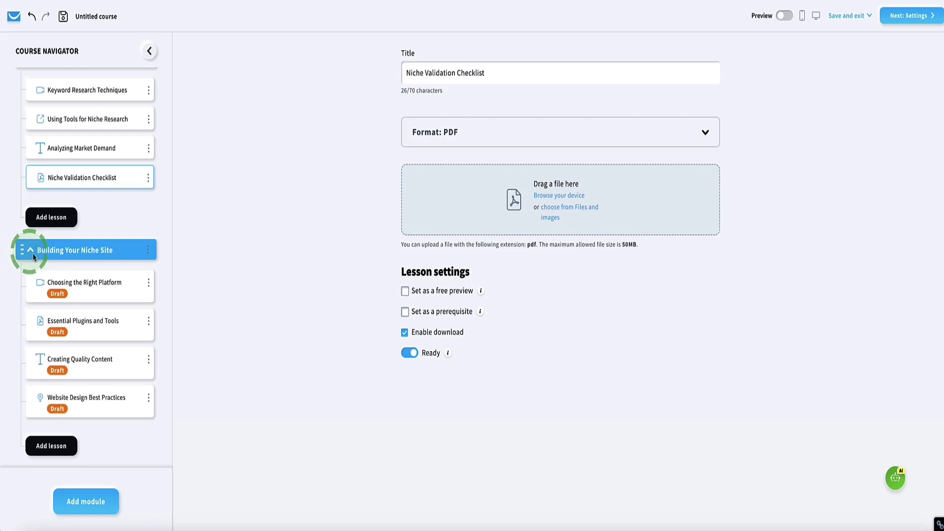
In course settings, retitle the course 'Niche Profits Blueprint Mastery' and expand the Course page section.
click(912, 20)
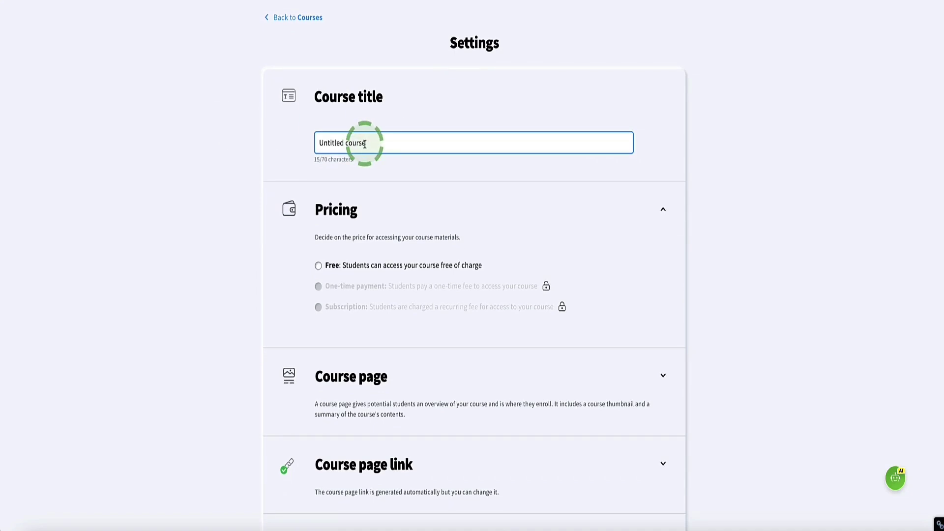
key(ctrl+a)
text(Niche Profits Blueprint Mastery)
scroll(255, 210, down, 2)
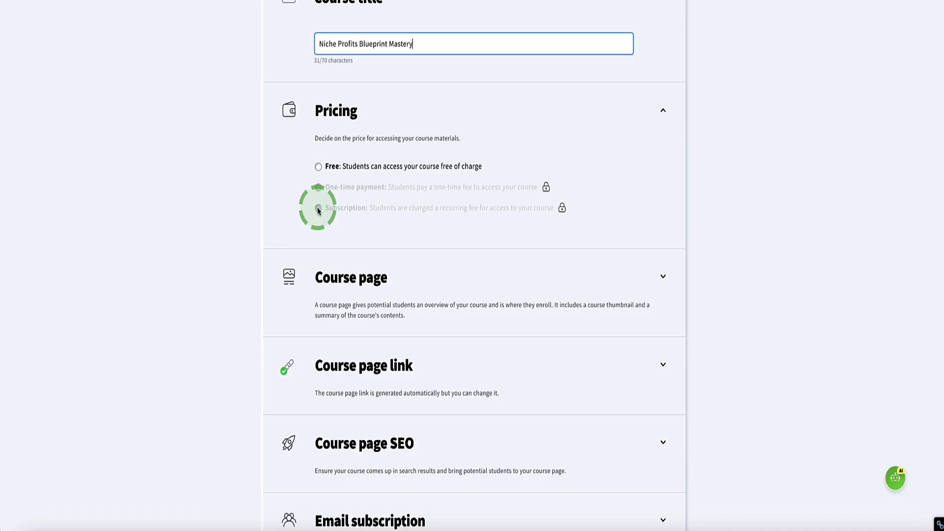
scroll(481, 221, down, 2)
click(662, 196)
scroll(585, 185, down, 2)
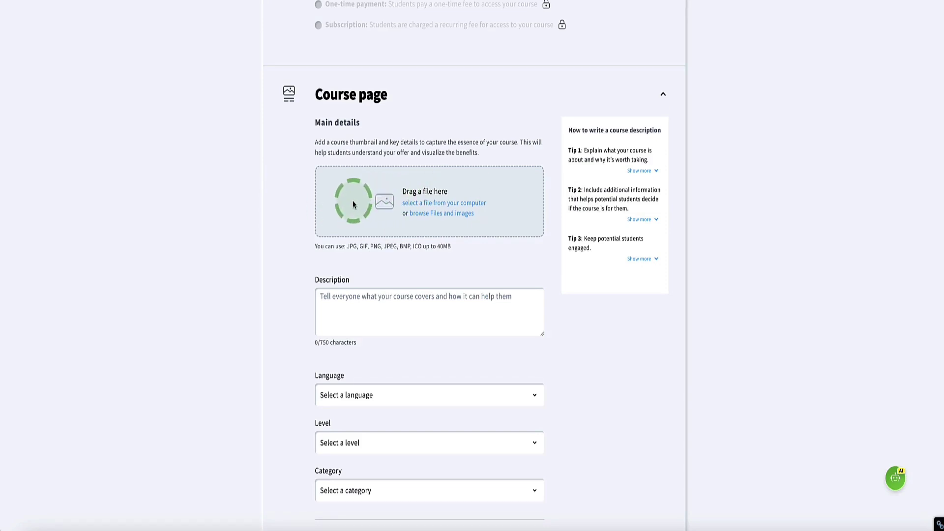
Set the course language to English, level to Intermediate and category to Marketing.
scroll(339, 236, down, 1)
click(341, 348)
click(283, 302)
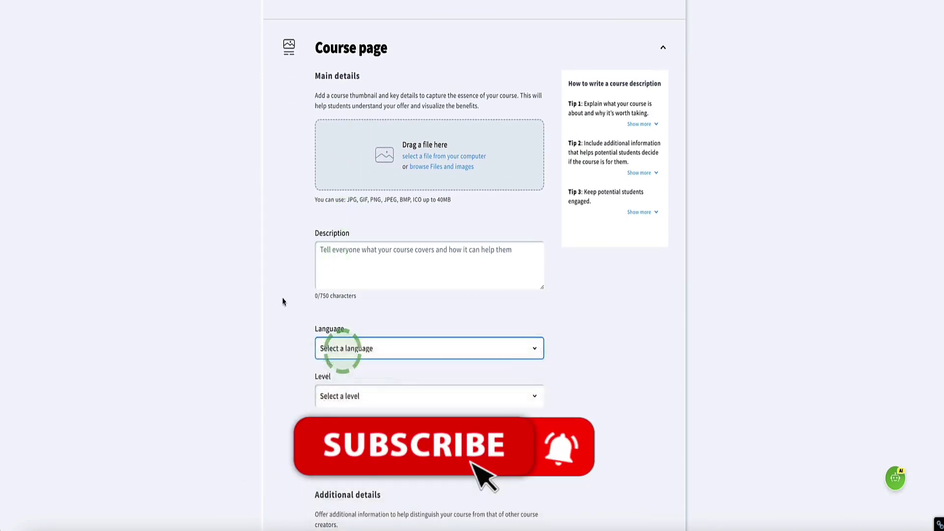
scroll(327, 347, down, 1)
click(335, 344)
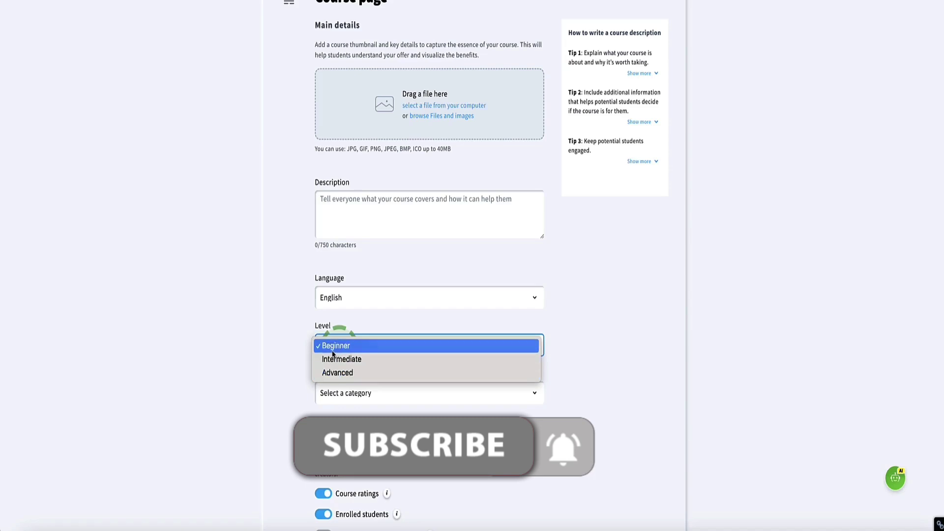
key(Escape)
click(291, 354)
click(342, 393)
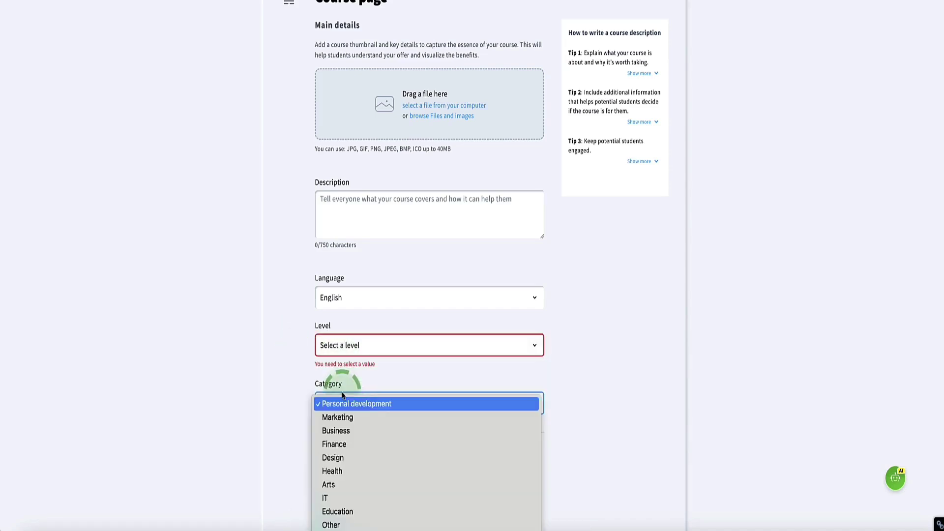
click(333, 422)
click(327, 345)
key(Escape)
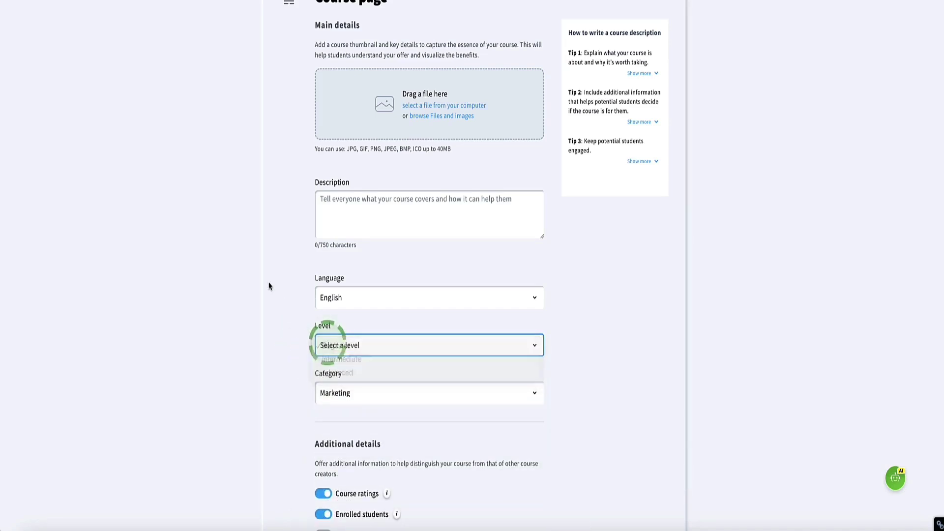
Drag the DALL·E course cover image from Finder into the thumbnail drop zone.
scroll(268, 287, up, 2)
drag(833, 499, 400, 179)
click(288, 203)
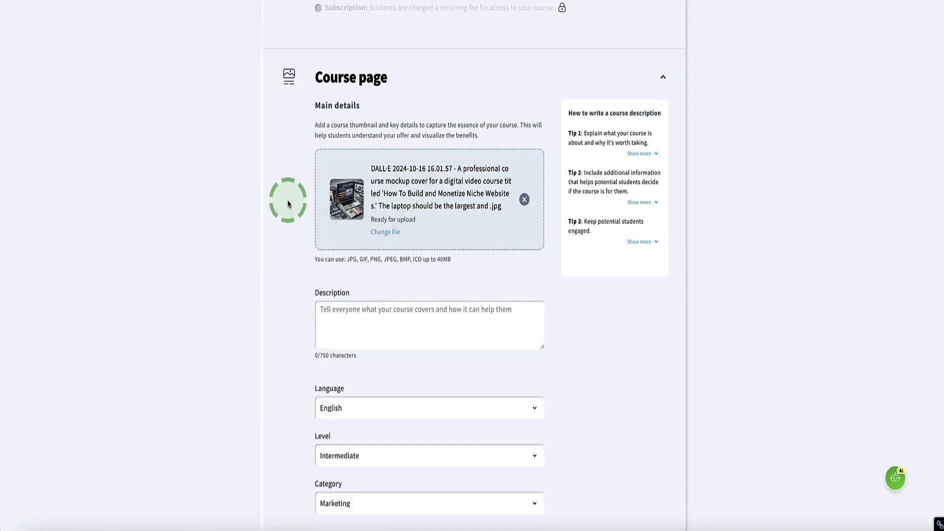
scroll(302, 202, down, 7)
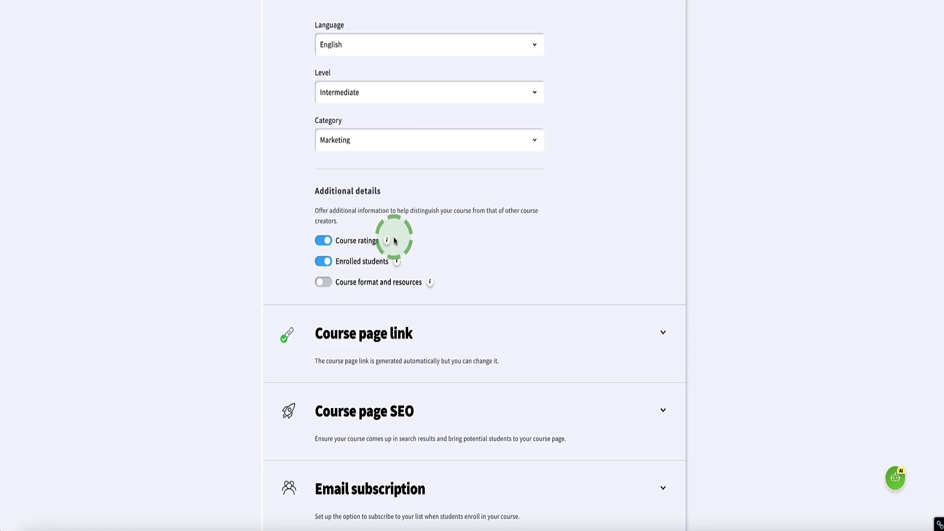
Expand the course page link and inspect its niche-profits-blueprint-mastery ending, leaving it unchanged.
scroll(394, 240, down, 3)
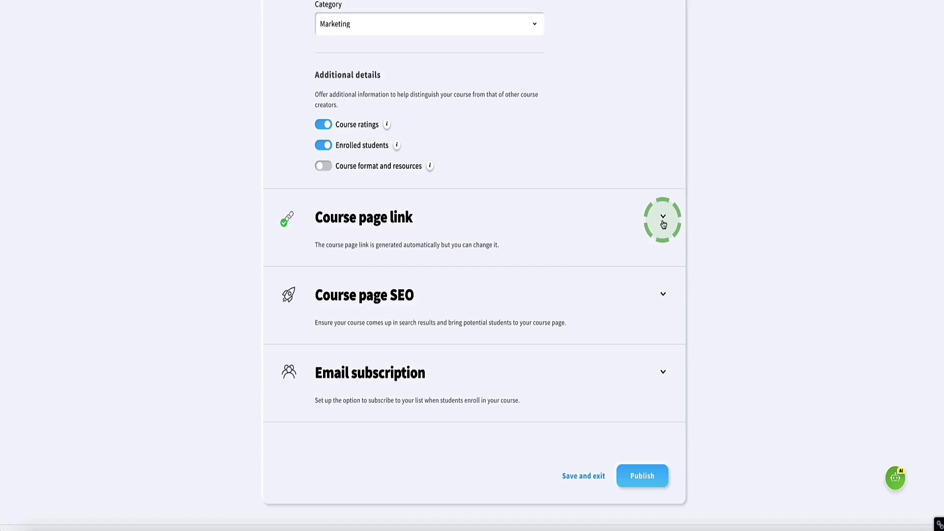
click(663, 217)
drag(310, 223, 448, 224)
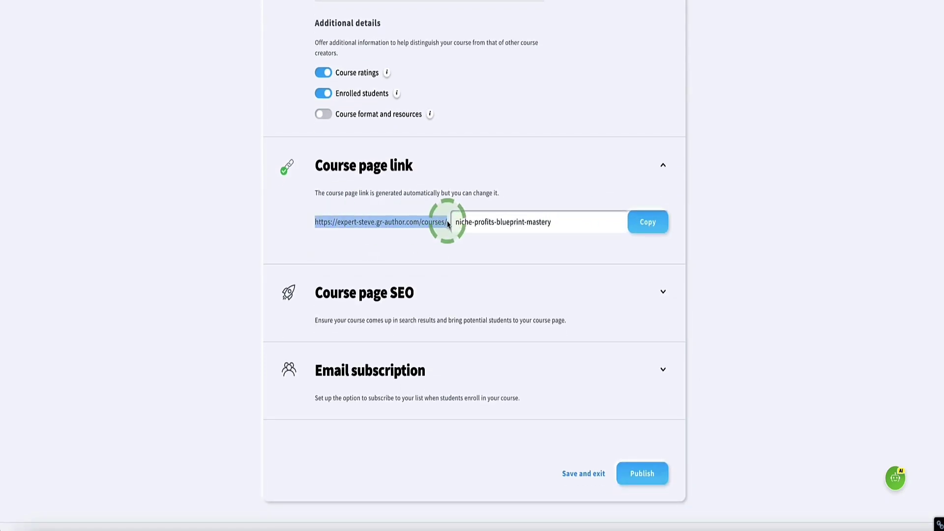
click(333, 222)
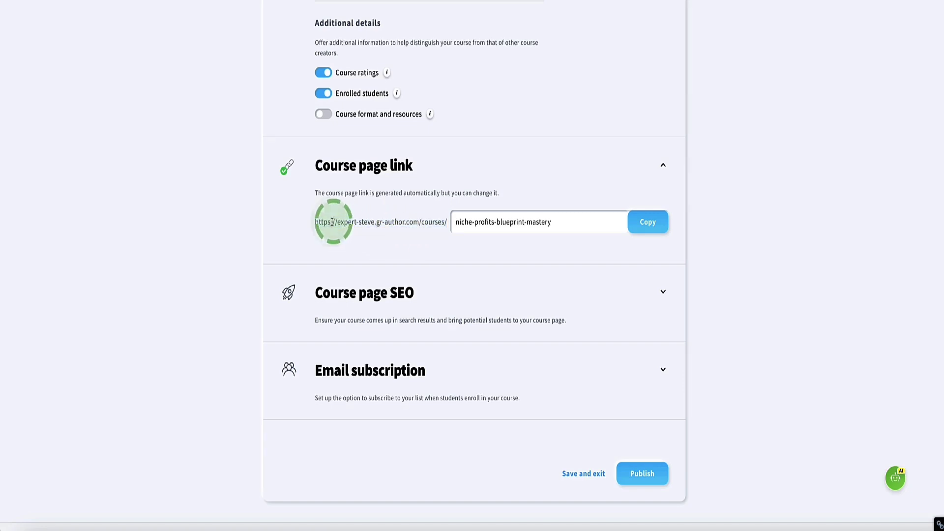
drag(316, 219, 426, 219)
click(434, 219)
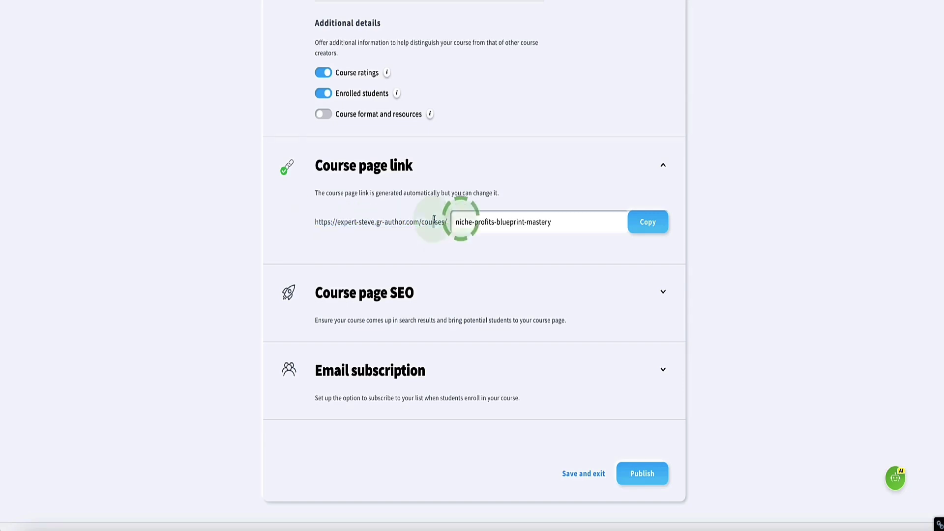
drag(550, 220, 379, 230)
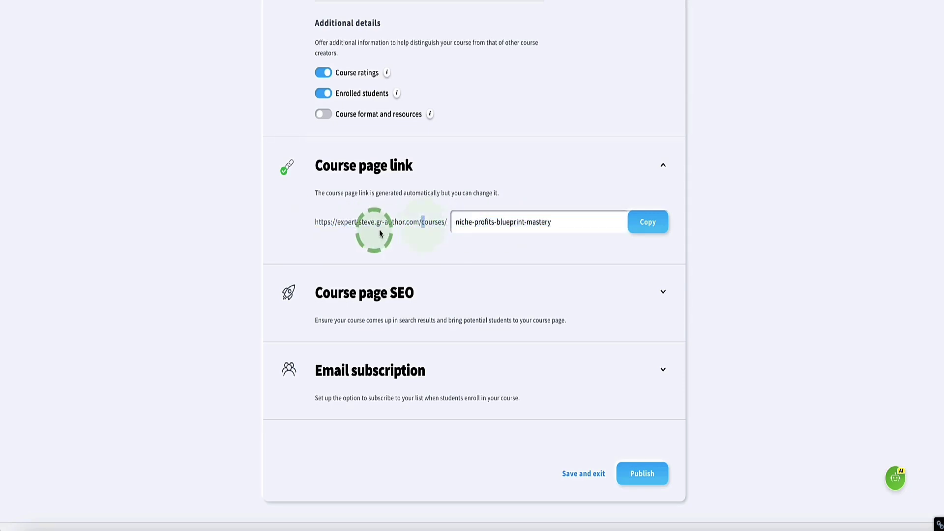
drag(316, 222, 444, 220)
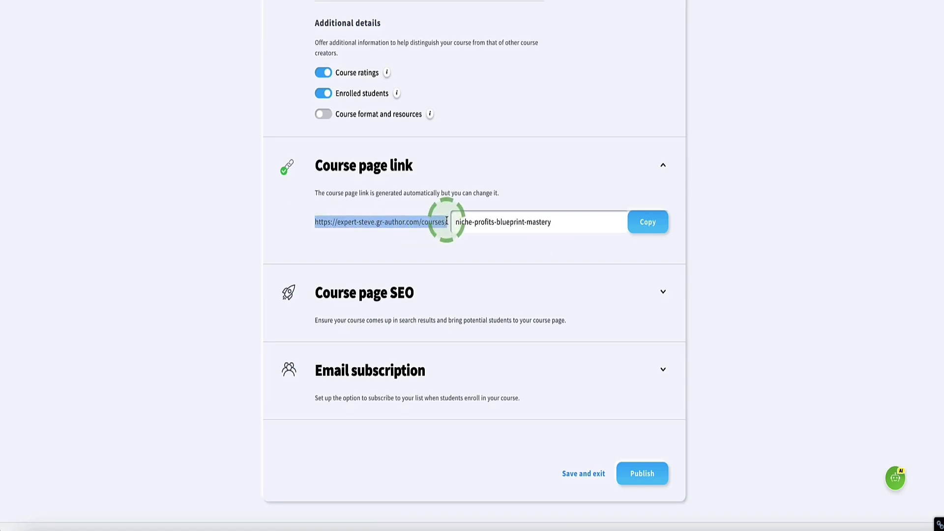
click(447, 221)
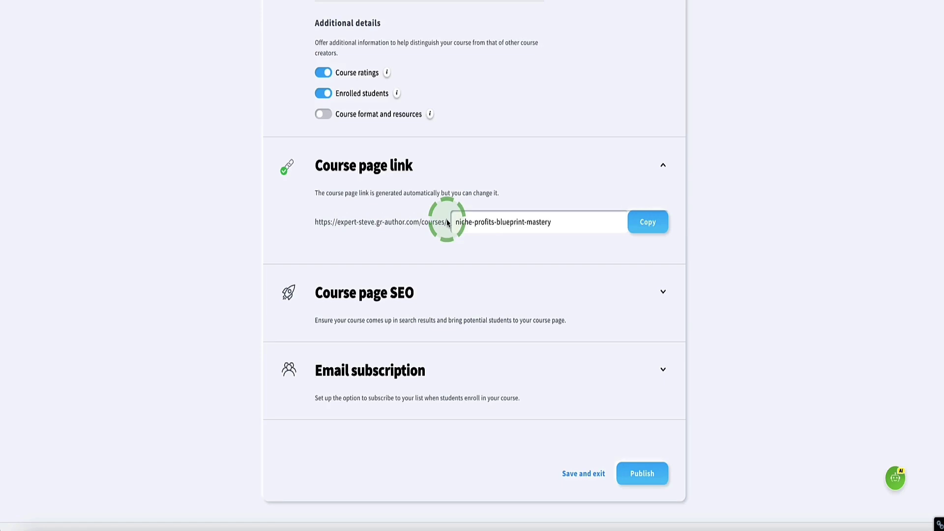
Expand and collapse the Course page SEO settings without changing anything.
click(662, 291)
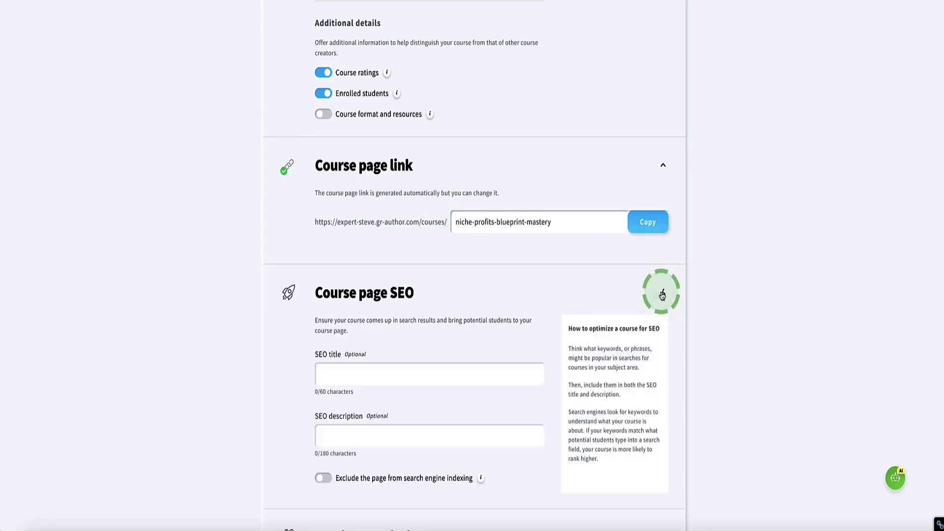
scroll(346, 317, down, 3)
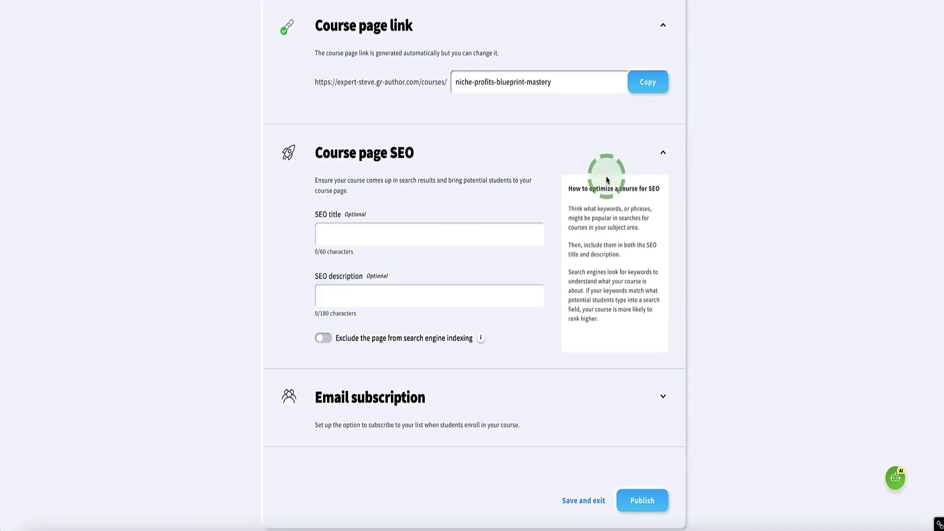
click(661, 156)
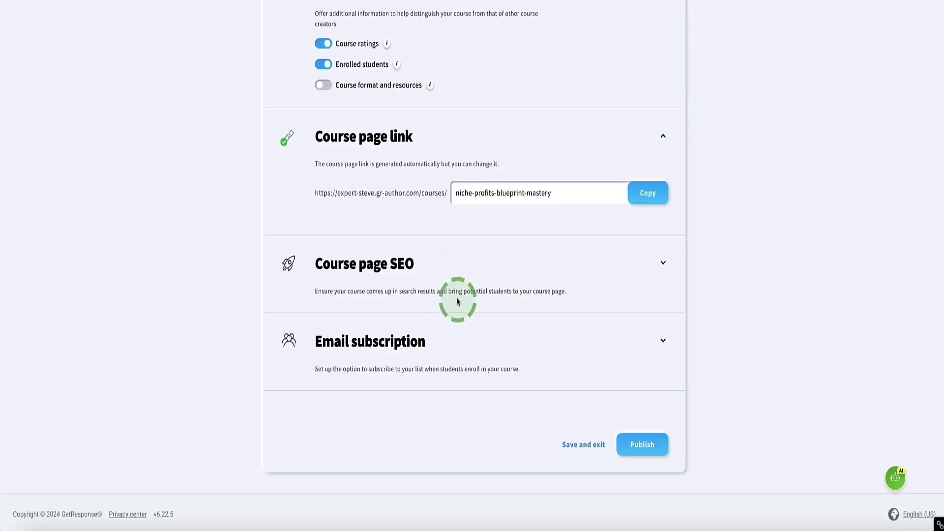
In Email subscription, send students to a new automatically created course list rather than an existing list.
click(663, 341)
scroll(369, 285, down, 3)
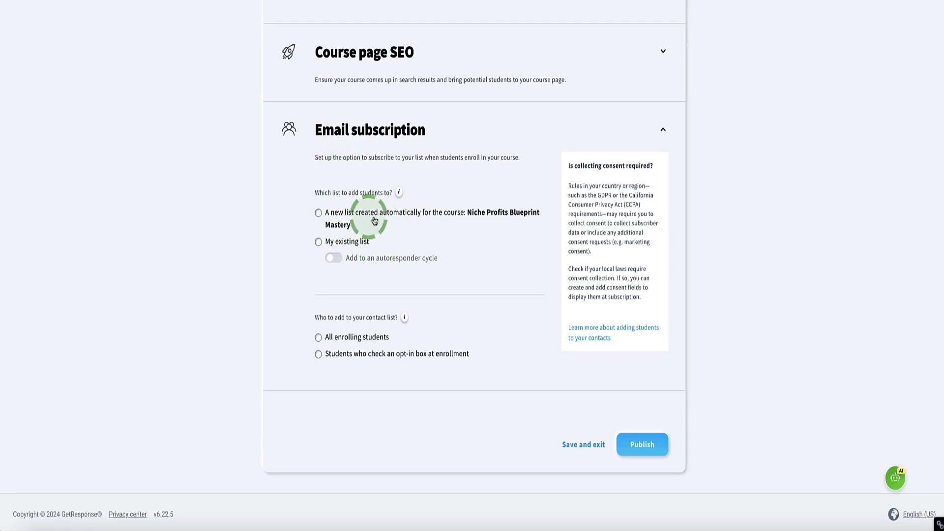
click(318, 243)
click(370, 278)
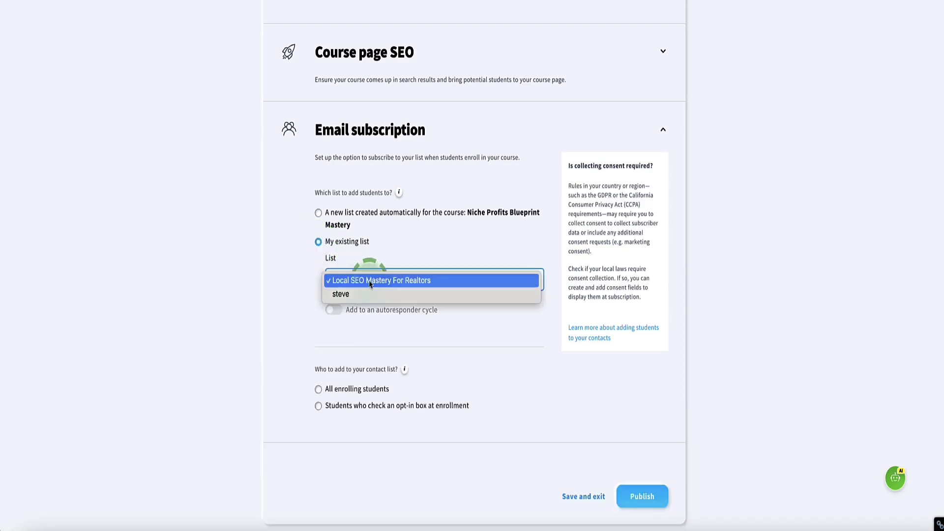
click(319, 218)
click(318, 214)
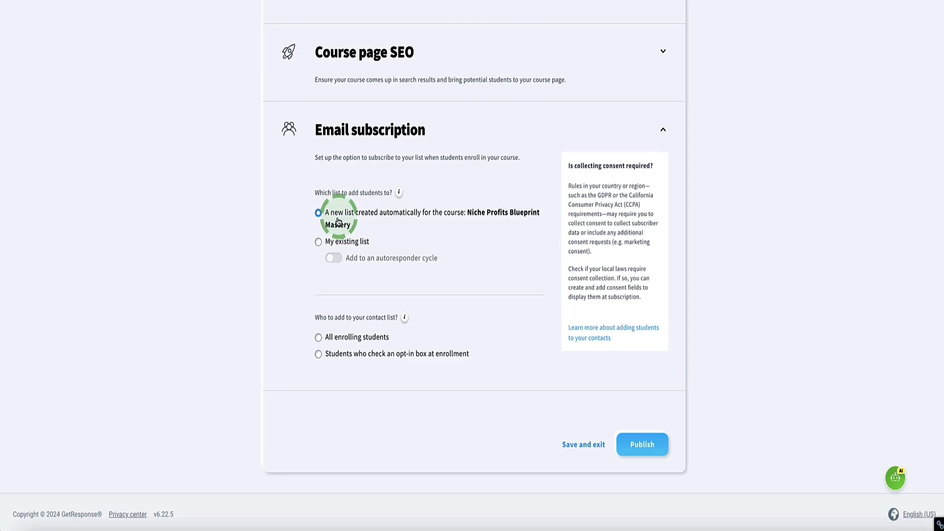
click(319, 242)
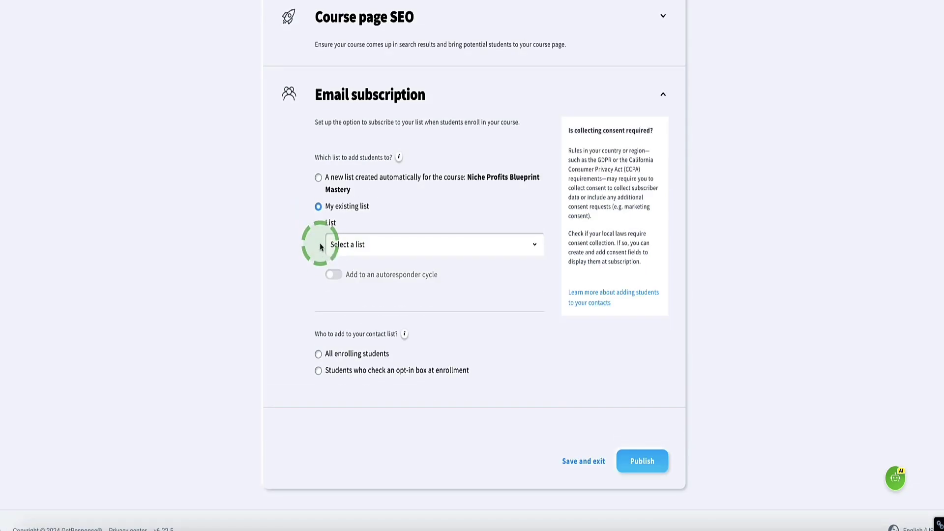
click(344, 247)
click(327, 257)
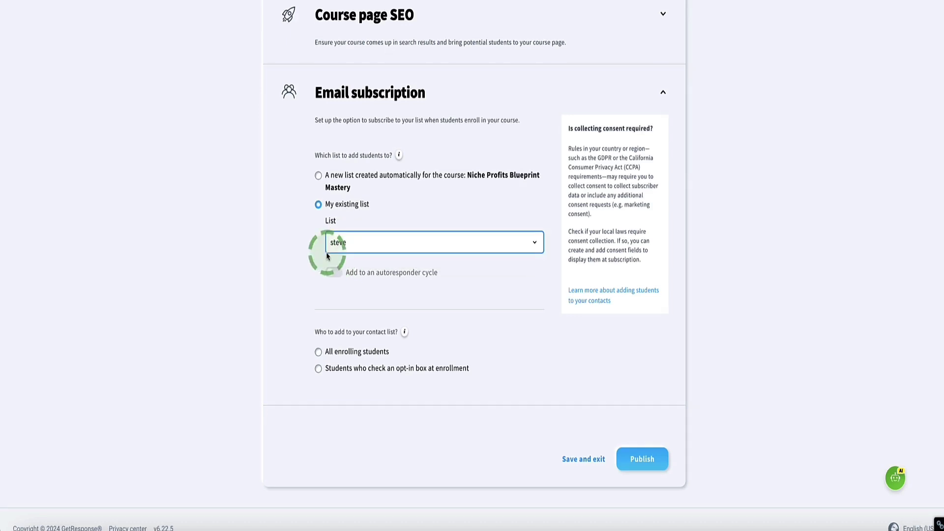
drag(444, 274, 376, 279)
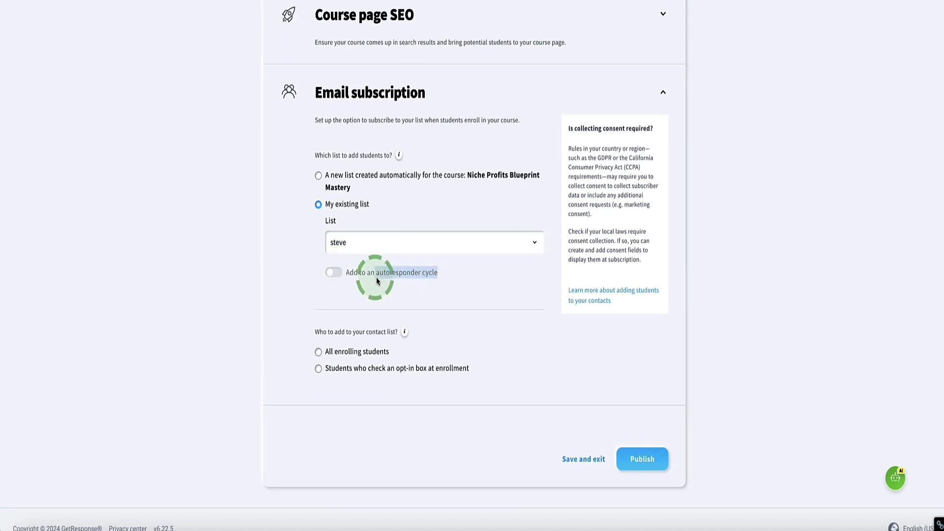
click(351, 279)
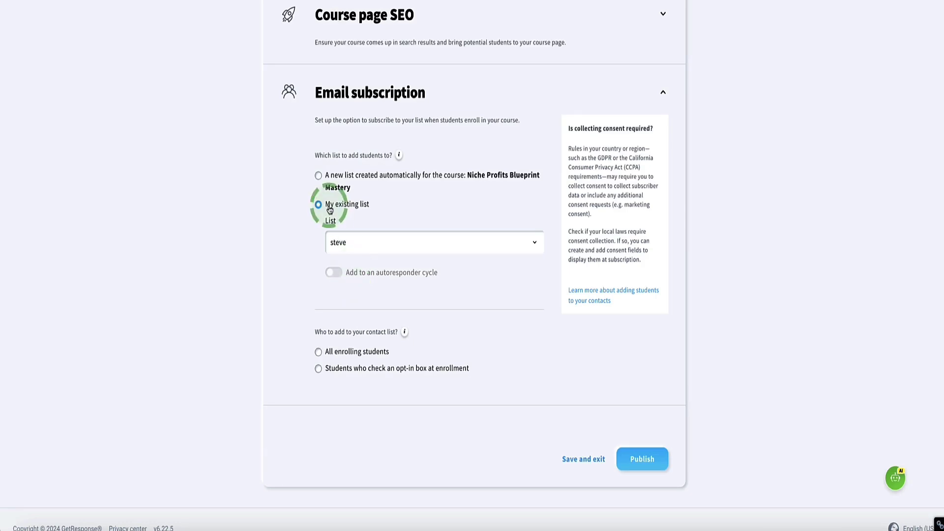
click(319, 176)
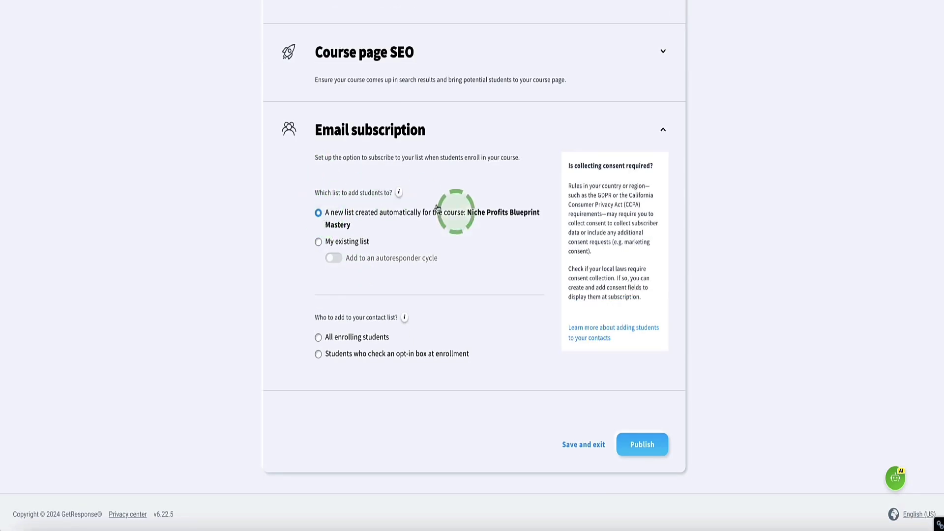
Add all enrolling students to the contact list, after comparing with the opt-in checkbox option.
click(318, 340)
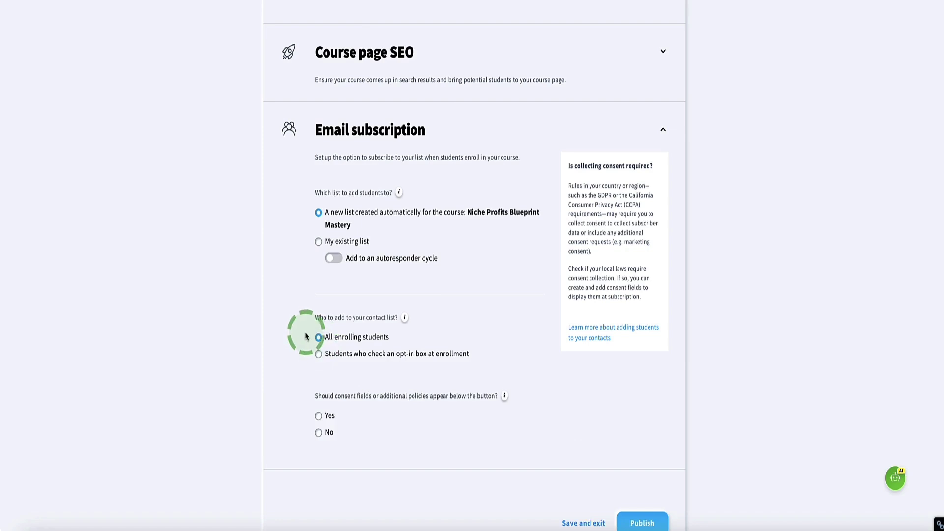
scroll(308, 335, down, 2)
click(318, 287)
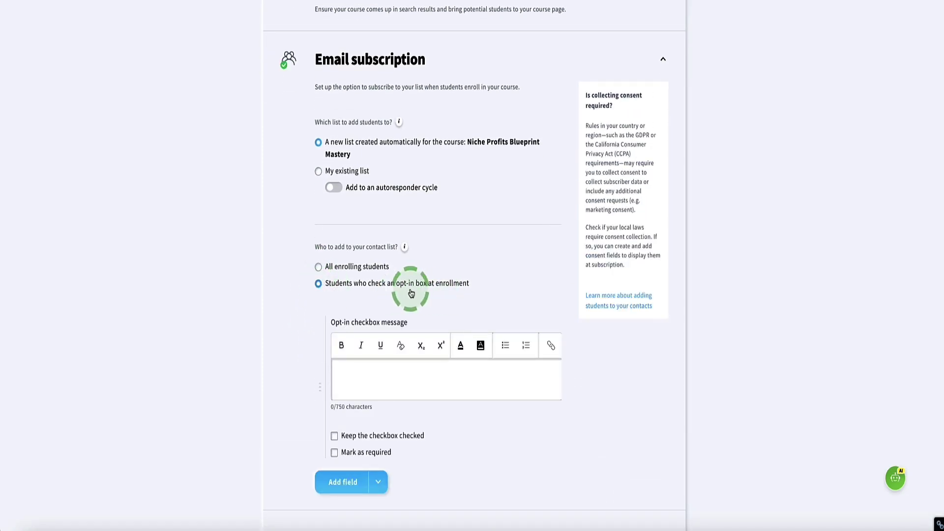
drag(632, 154, 603, 132)
click(459, 301)
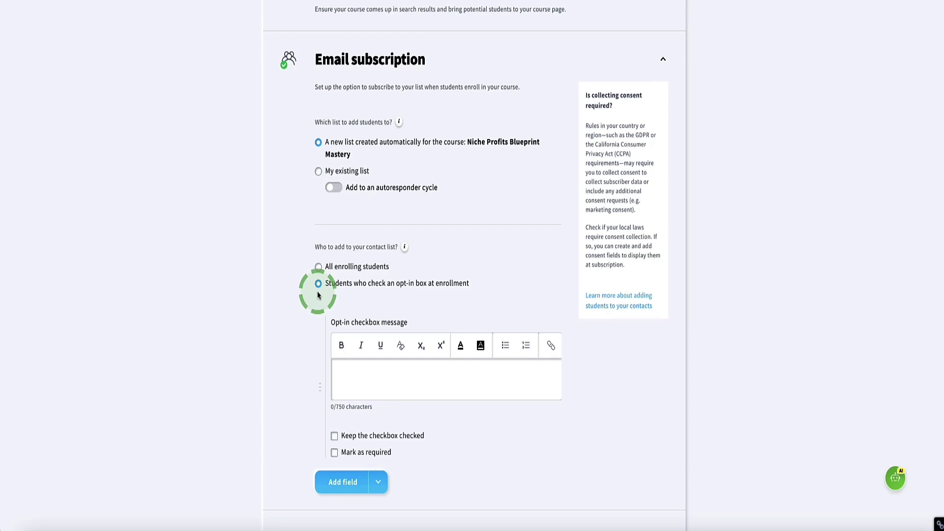
click(318, 266)
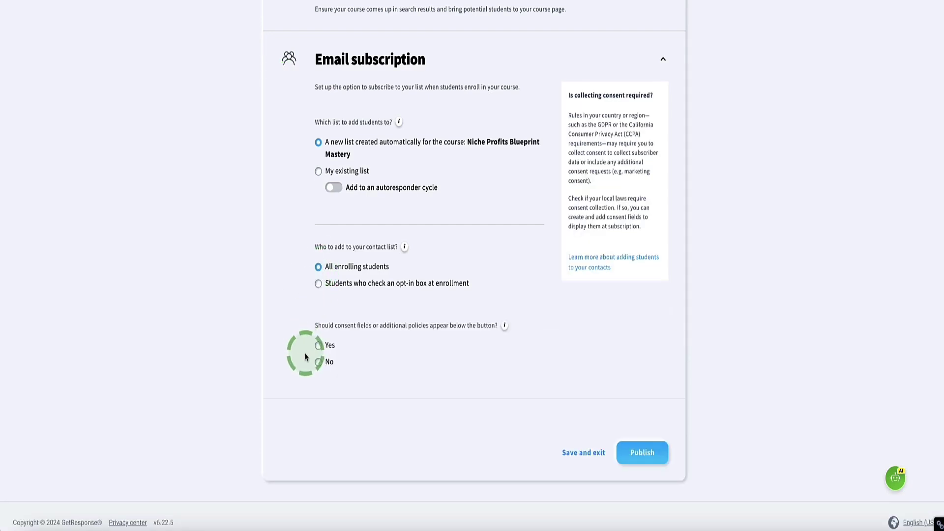
Answer Yes to showing consent fields or policies, leaving the Add field choices unused.
click(319, 346)
click(329, 402)
scroll(315, 374, down, 1)
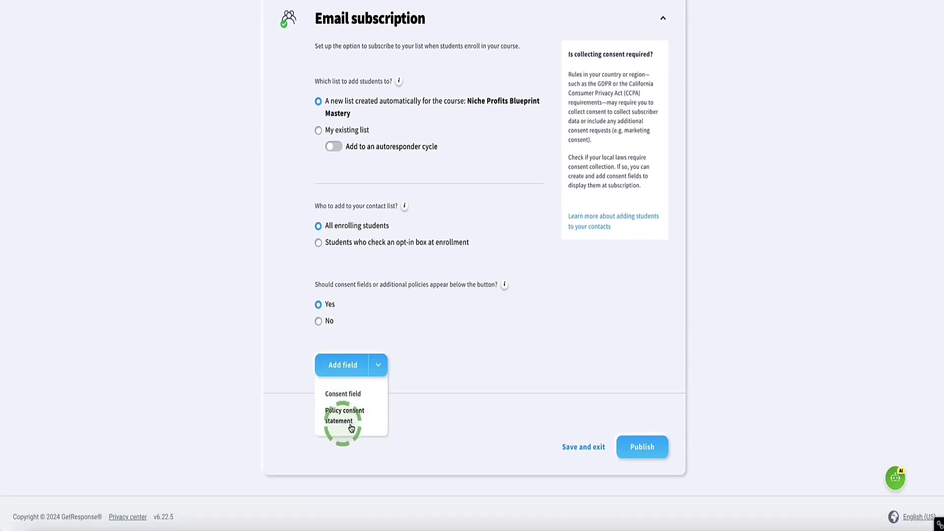
click(291, 335)
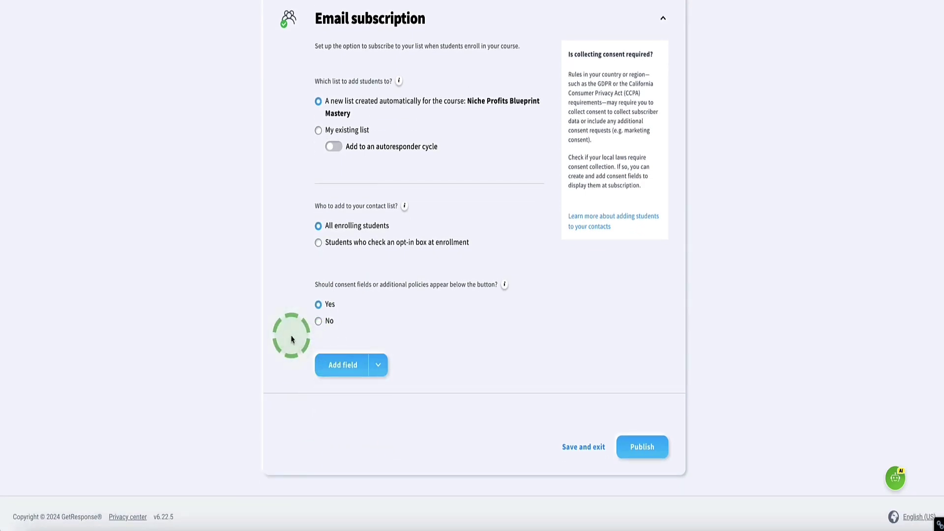
Make the course Free and switch on the Course format and resources details.
click(637, 447)
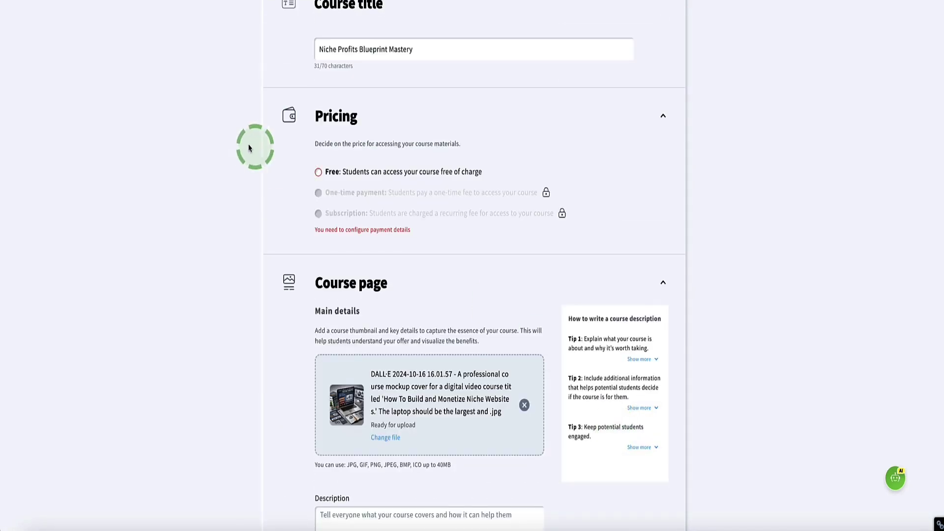
click(317, 173)
scroll(300, 175, up, 3)
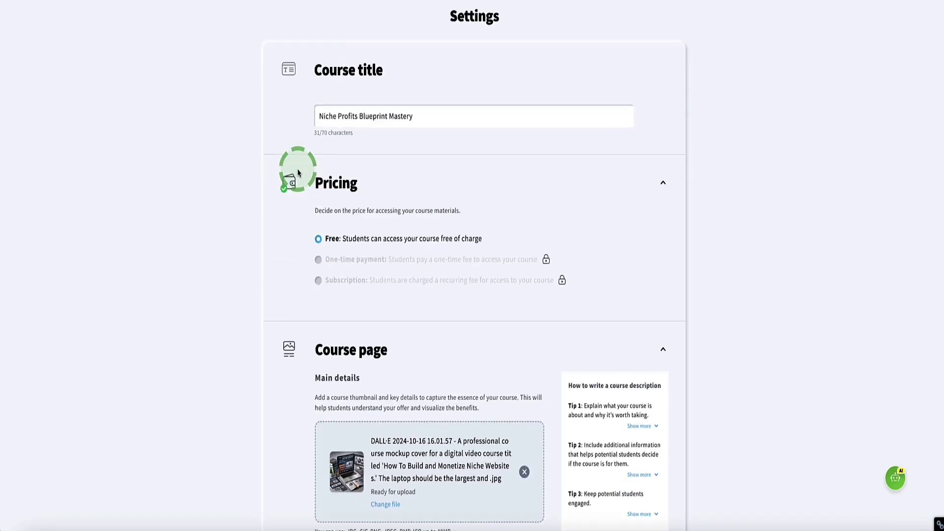
scroll(298, 173, down, 5)
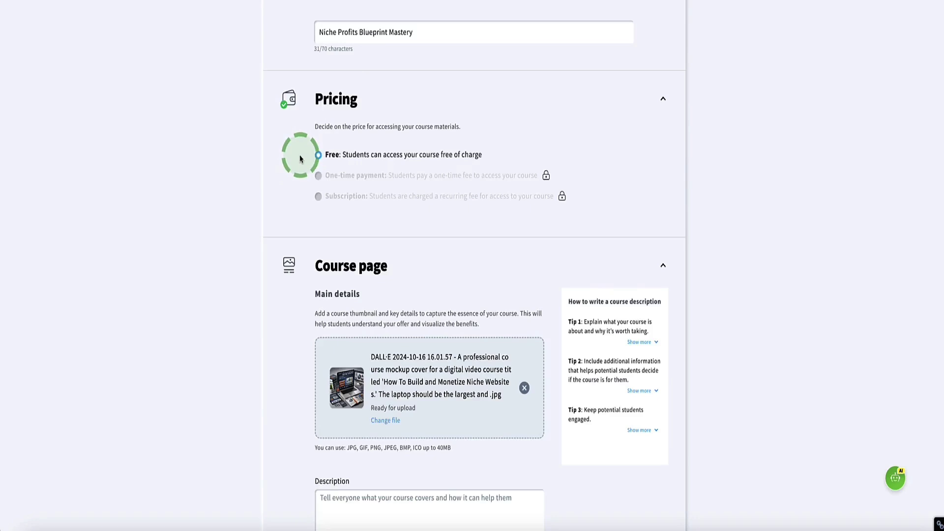
scroll(301, 159, down, 7)
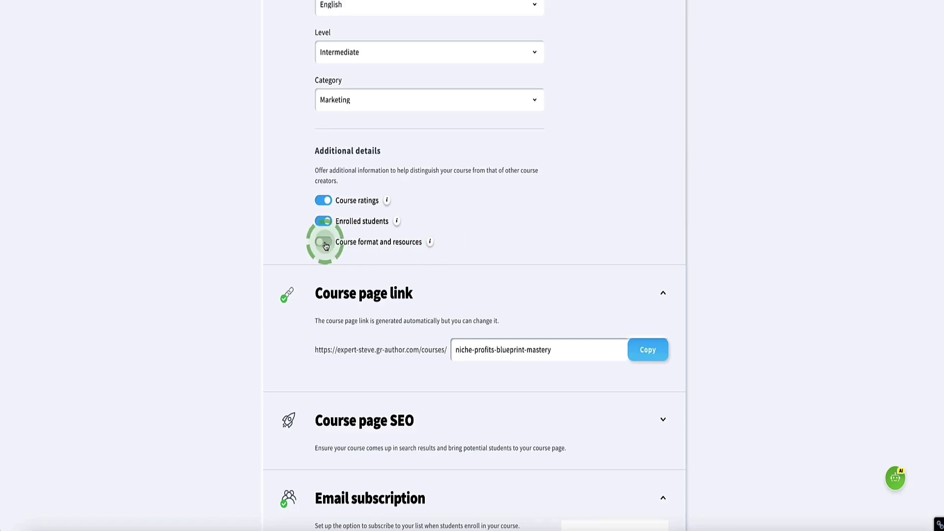
click(324, 243)
scroll(301, 247, down, 1)
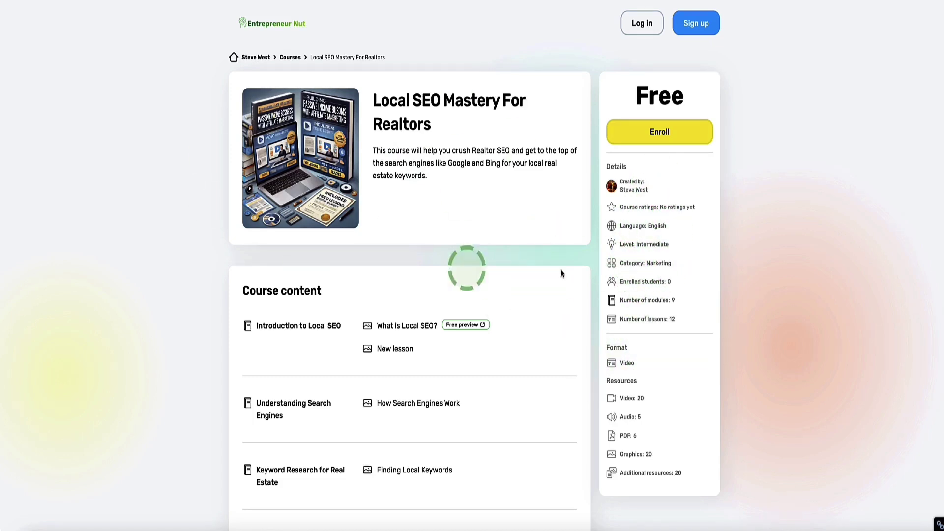
Review the Local SEO course's enrolled-students count and details list, then return to Additional details.
scroll(392, 276, down, 2)
scroll(392, 277, down, 8)
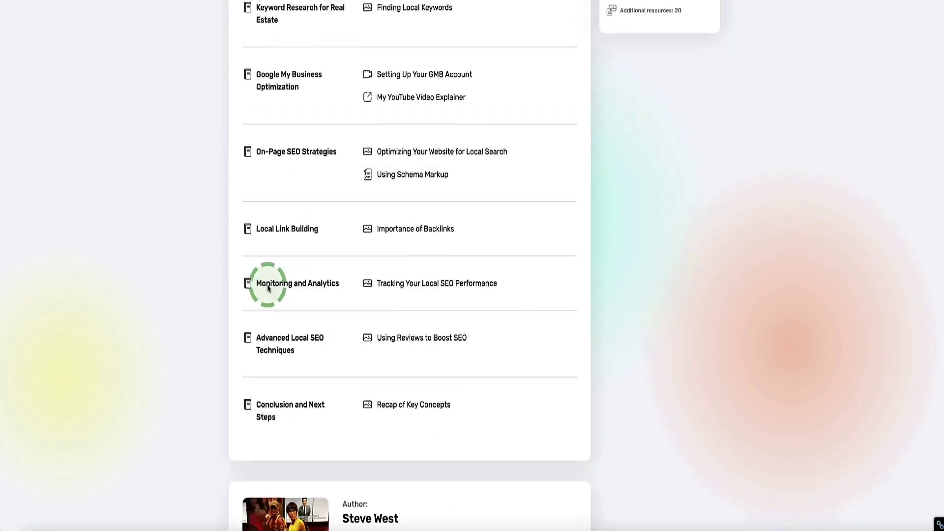
scroll(350, 320, down, 3)
scroll(371, 299, up, 14)
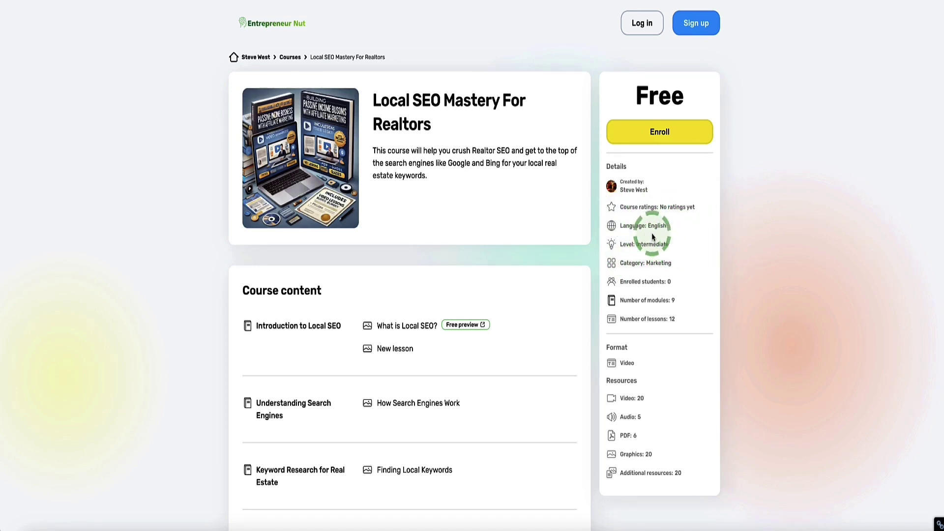
drag(644, 282, 611, 281)
click(664, 302)
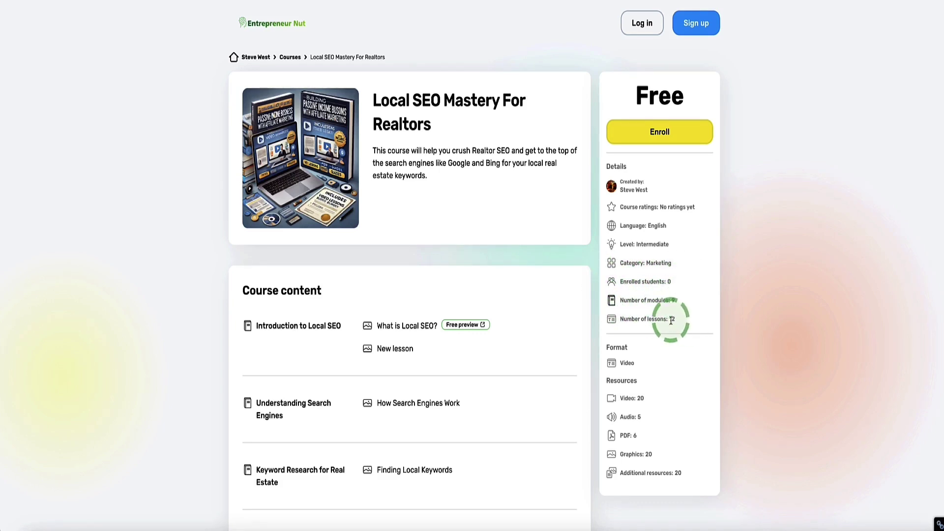
drag(684, 322, 622, 198)
click(618, 193)
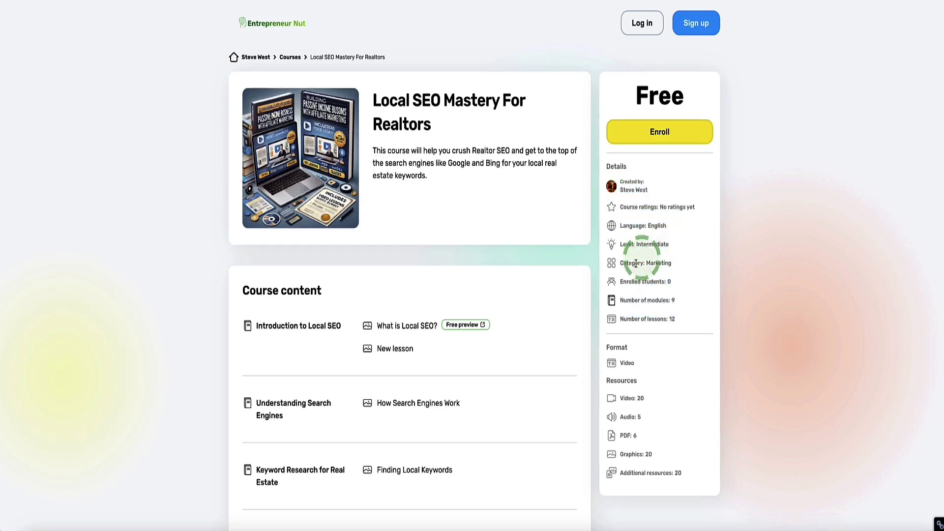
scroll(640, 312, down, 1)
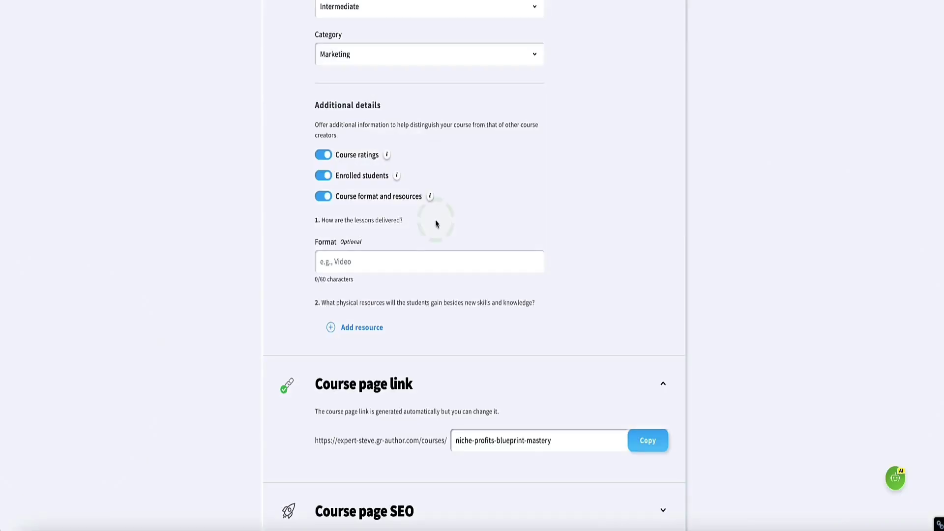
scroll(325, 274, down, 1)
Set the course format to 20 and add an Audio resource with quantity 5.
click(332, 245)
text(20)
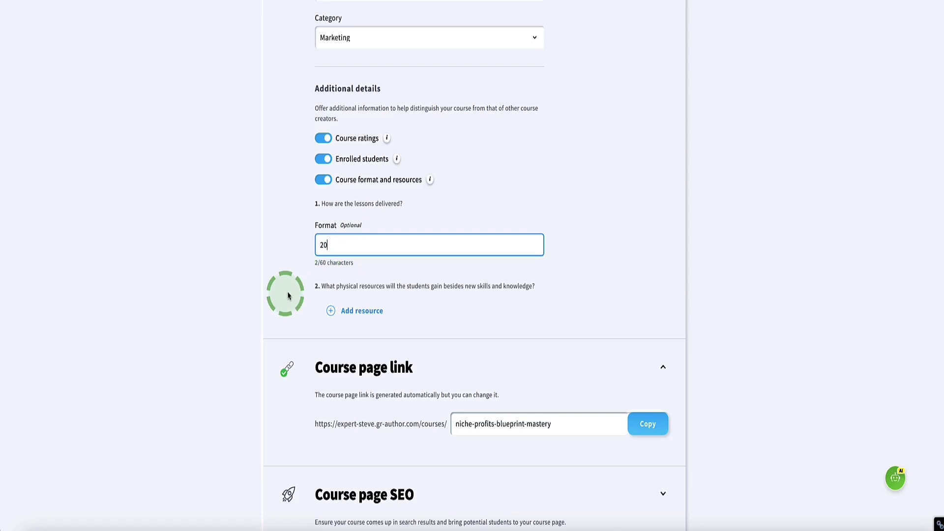
click(347, 310)
click(314, 313)
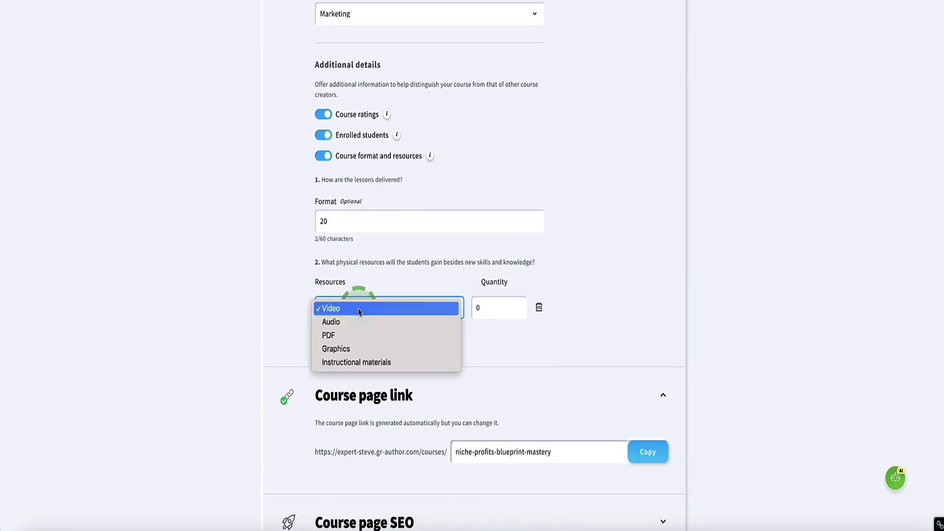
click(360, 320)
click(491, 308)
key(BackSpace)
text(5)
Add a PDF resource with quantity 3.
click(362, 338)
scroll(249, 328, down, 1)
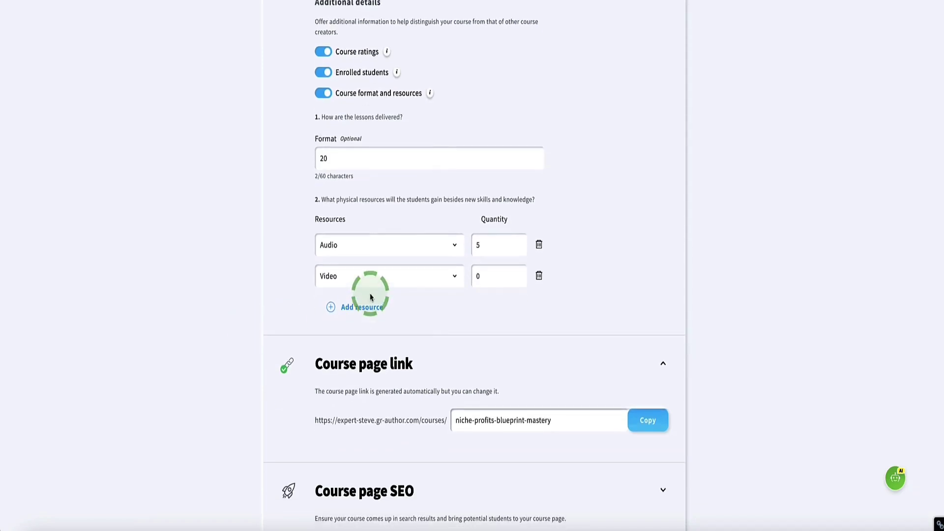
click(402, 276)
click(327, 290)
drag(489, 277, 466, 280)
text(3)
Add Instructional materials with quantity 2 and a Graphics resource with quantity 1.
click(344, 307)
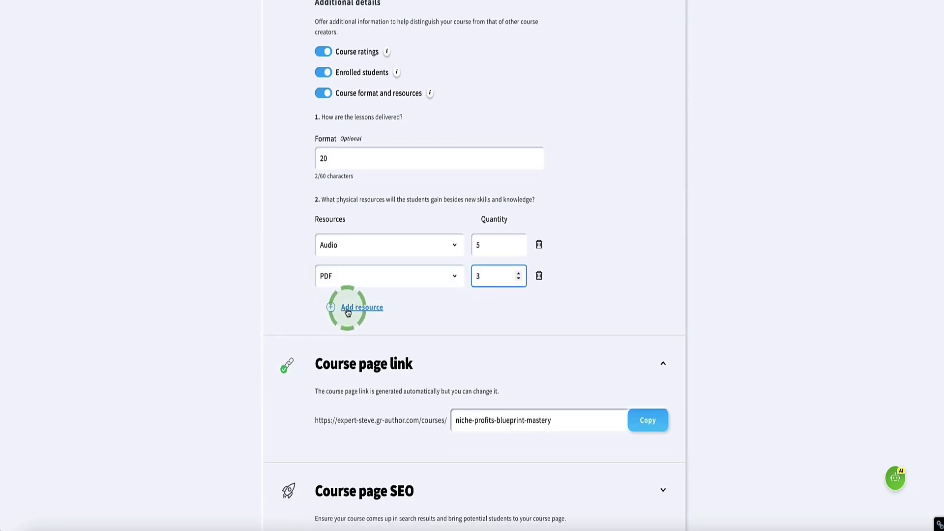
click(324, 311)
click(433, 280)
click(419, 294)
drag(489, 280, 470, 282)
text(2)
click(372, 311)
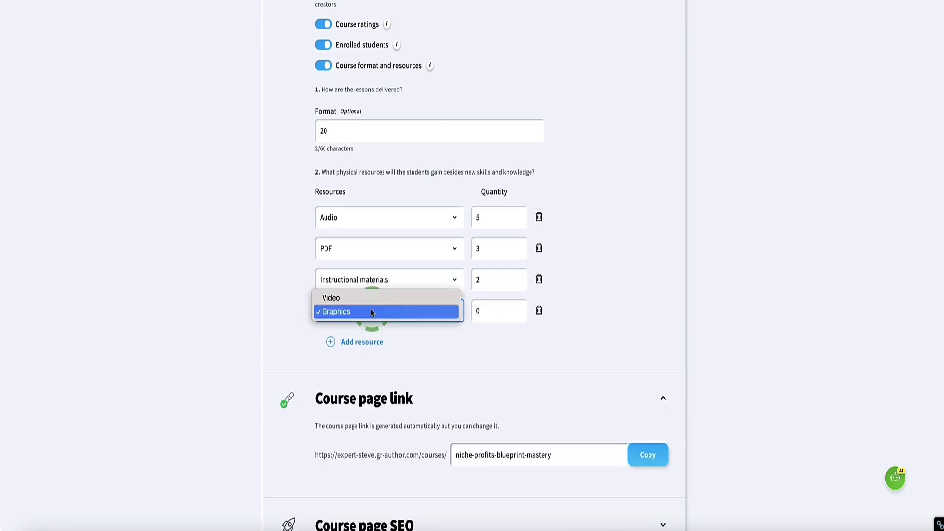
click(450, 313)
click(481, 310)
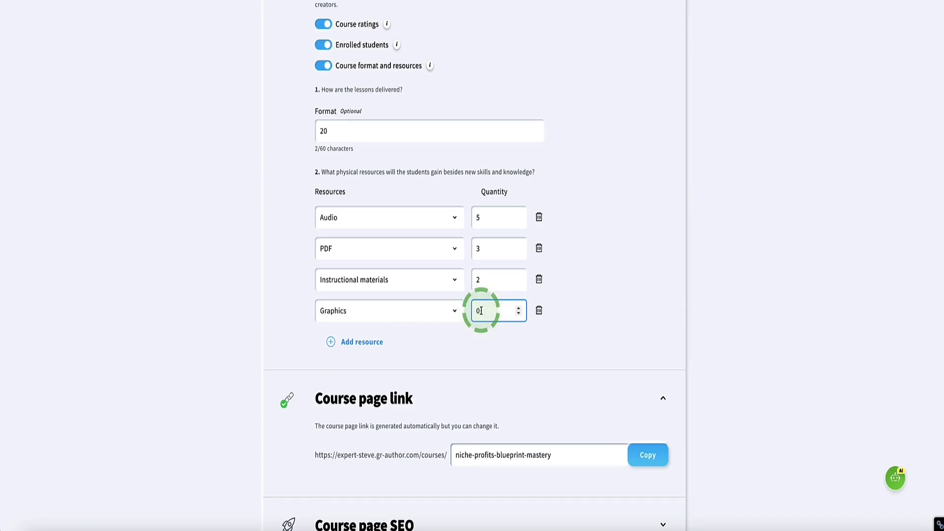
text(1)
click(634, 450)
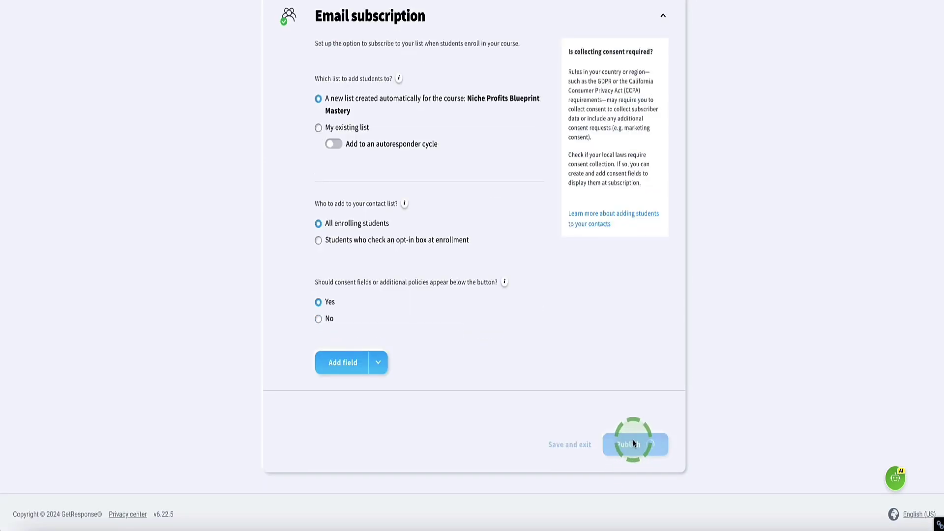
Skip promotion with 'No thanks, I'll do it later' to return to the Courses list.
scroll(597, 393, down, 7)
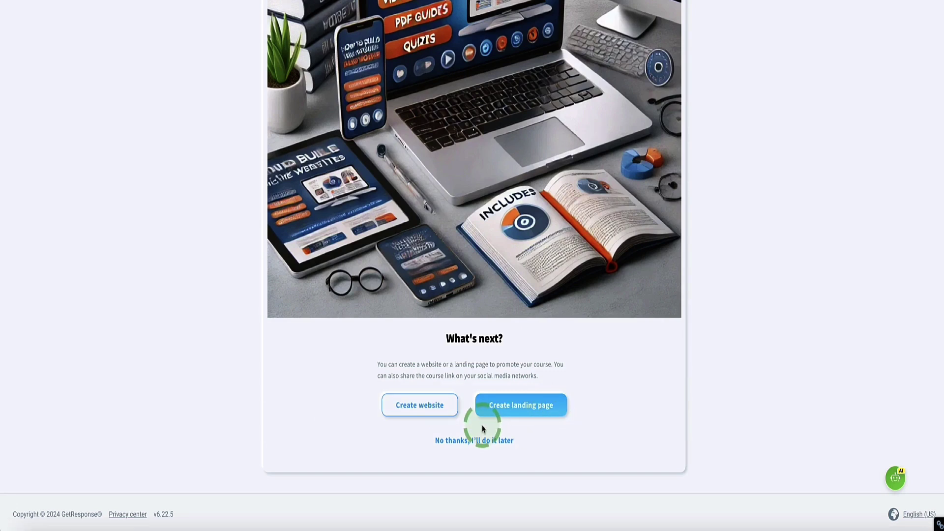
click(470, 440)
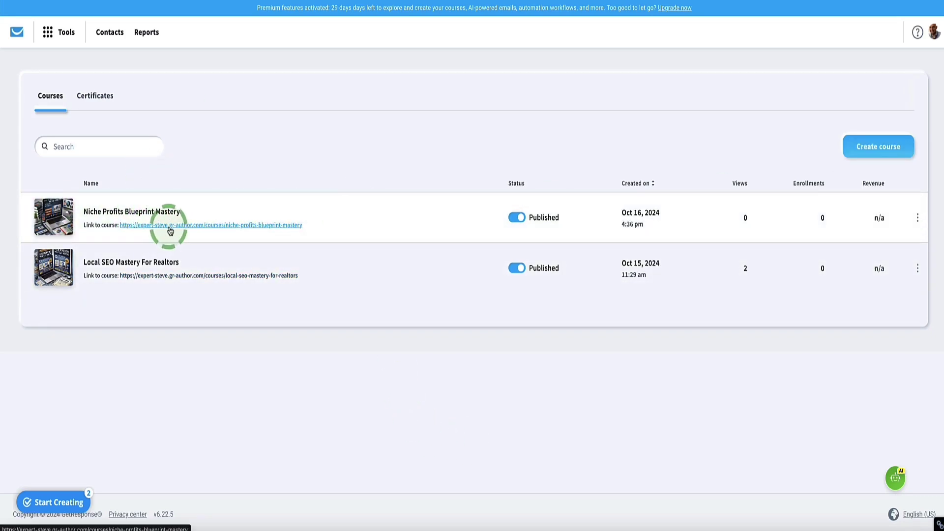
View the Niche Profits Blueprint Mastery public page, the author's catalogue, then Local SEO course details.
click(201, 227)
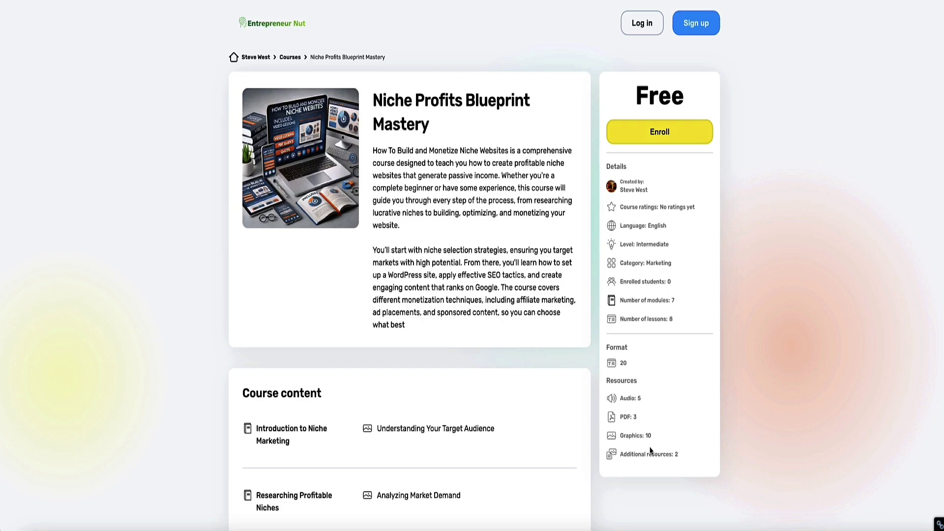
scroll(406, 274, down, 12)
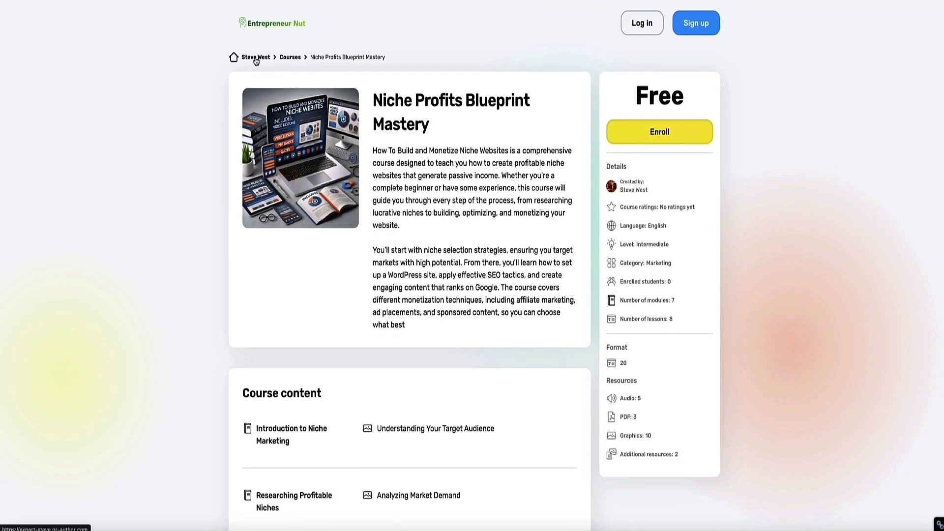
click(251, 60)
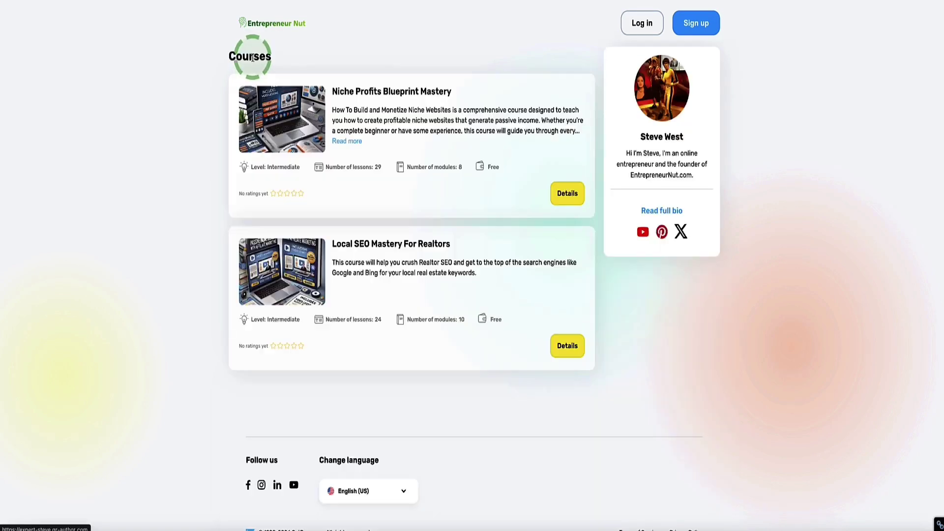
scroll(389, 279, down, 1)
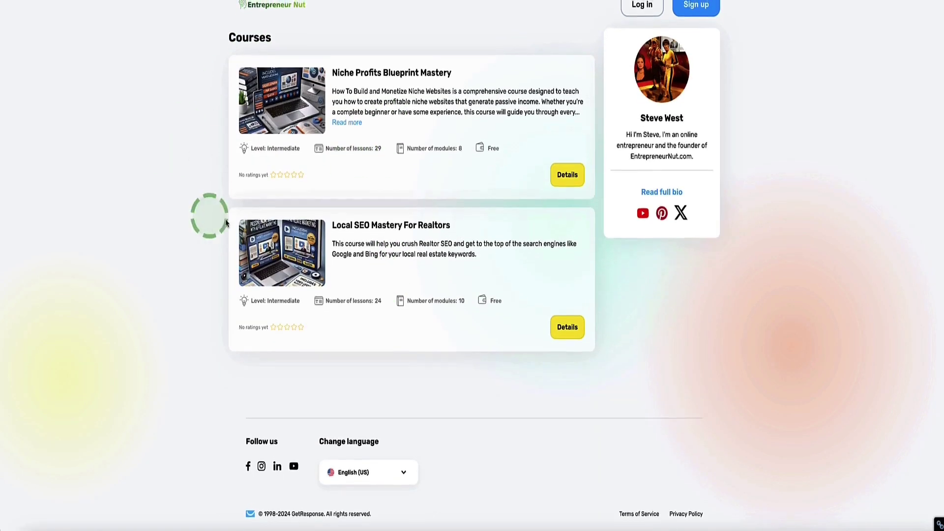
scroll(208, 213, up, 1)
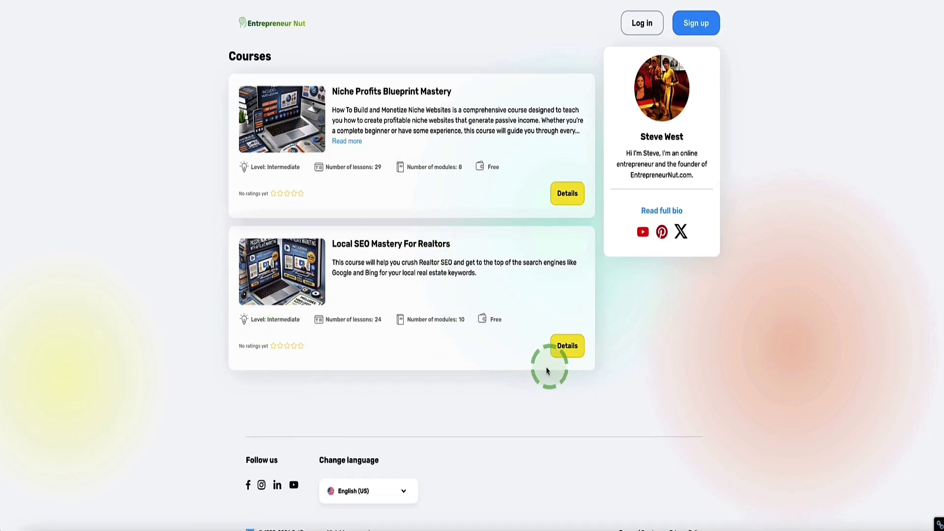
click(566, 344)
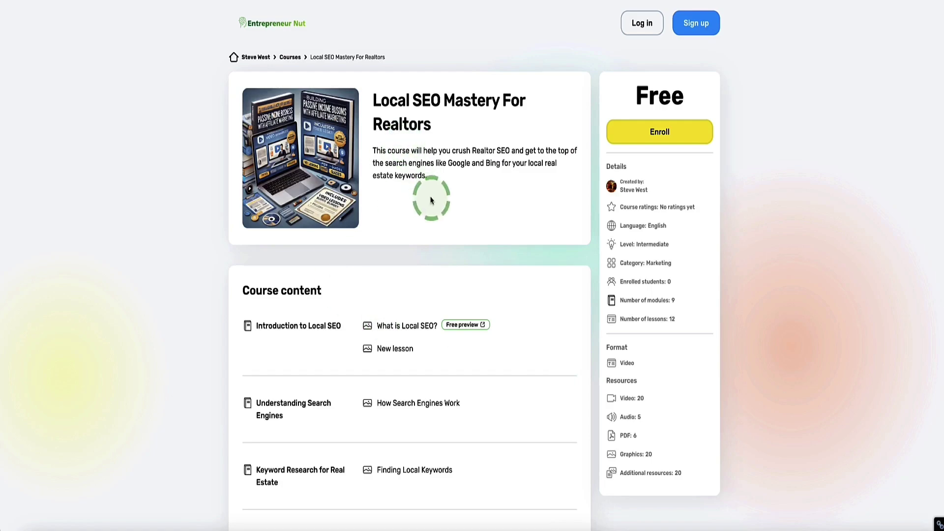
scroll(430, 200, down, 12)
scroll(430, 206, up, 12)
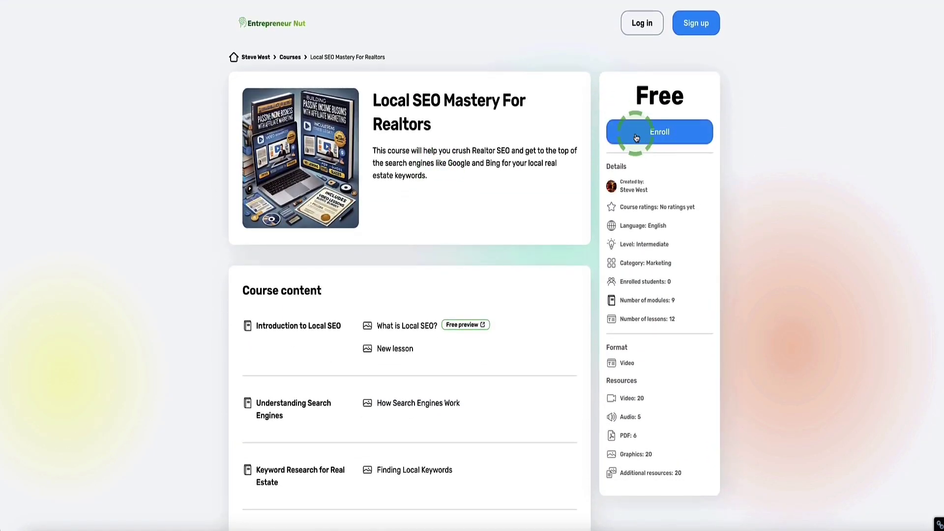